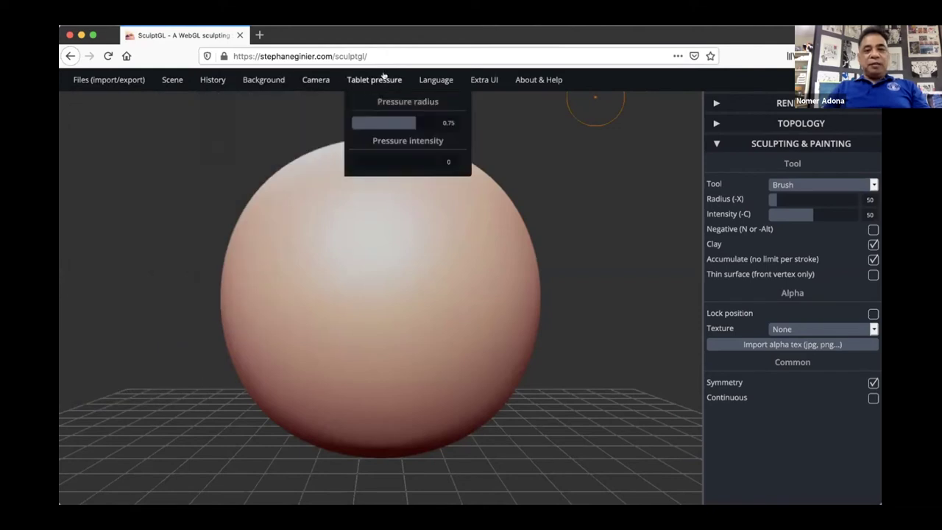
Raise mirrored bulges on both sides of the sphere using the Brush tool with a radius of 191.
mouse_move(139, 87)
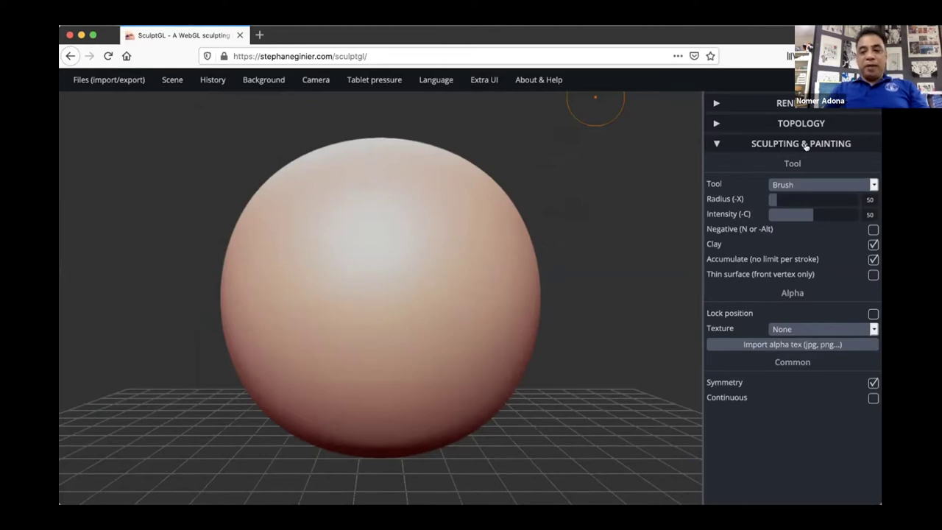
left_click(824, 184)
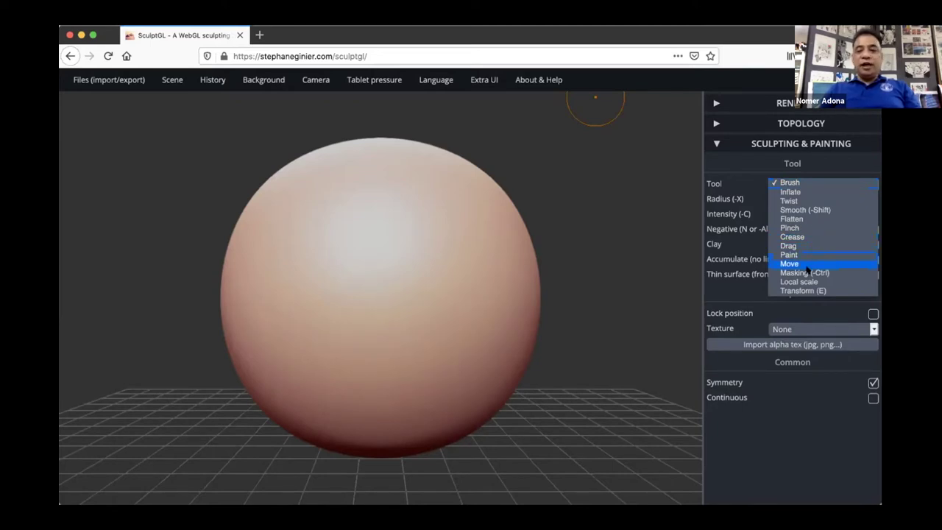
left_click(822, 168)
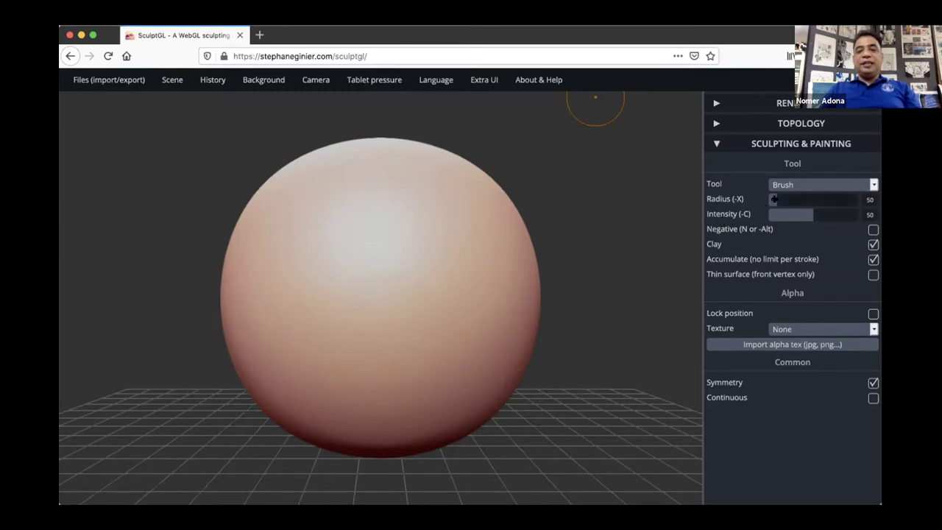
mouse_move(774, 198)
left_mouse_down()
mouse_move(817, 196)
mouse_move(784, 199)
mouse_move(799, 199)
left_mouse_up()
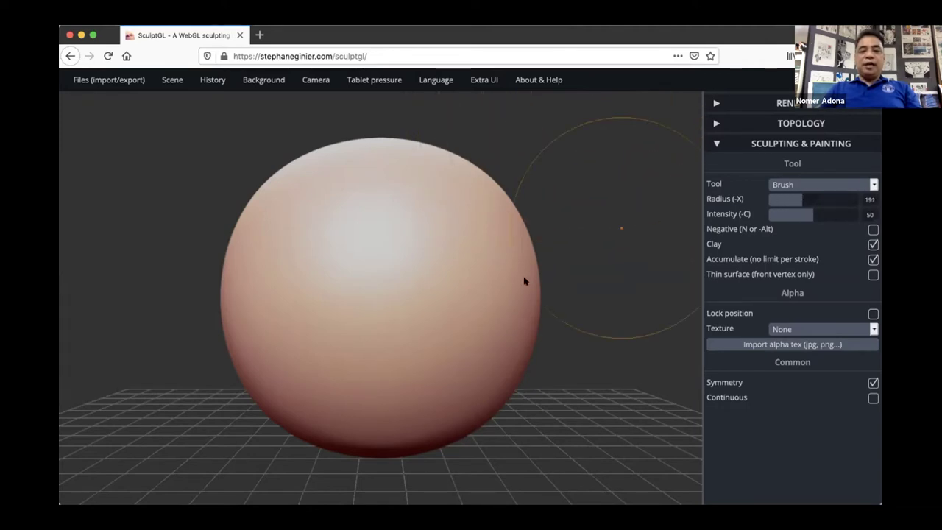
left_click_drag(496, 253, 490, 281)
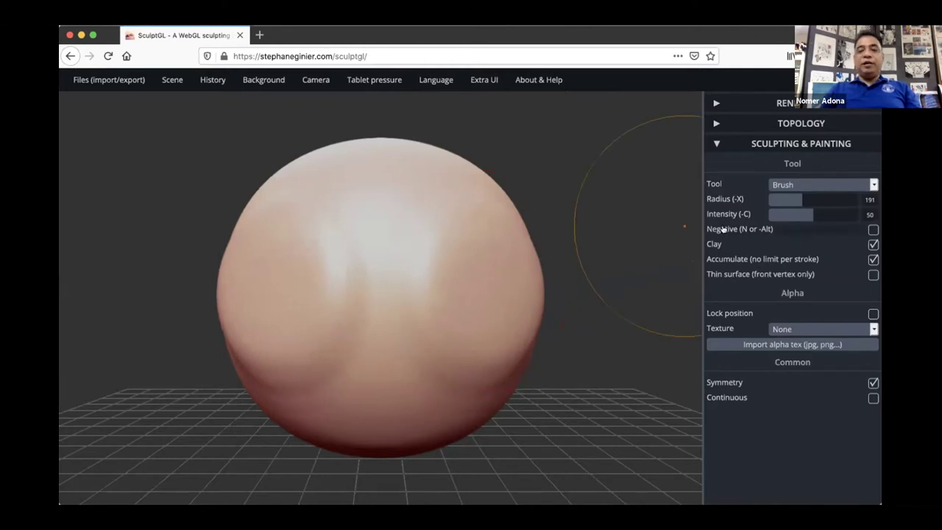
Build up the mirrored bulges with the brush intensity at 80, and carve two joined hollows into the front with Negative enabled.
left_click_drag(808, 213, 840, 213)
mouse_move(508, 249)
left_mouse_down()
mouse_move(484, 231)
mouse_move(473, 328)
mouse_move(458, 321)
left_mouse_up()
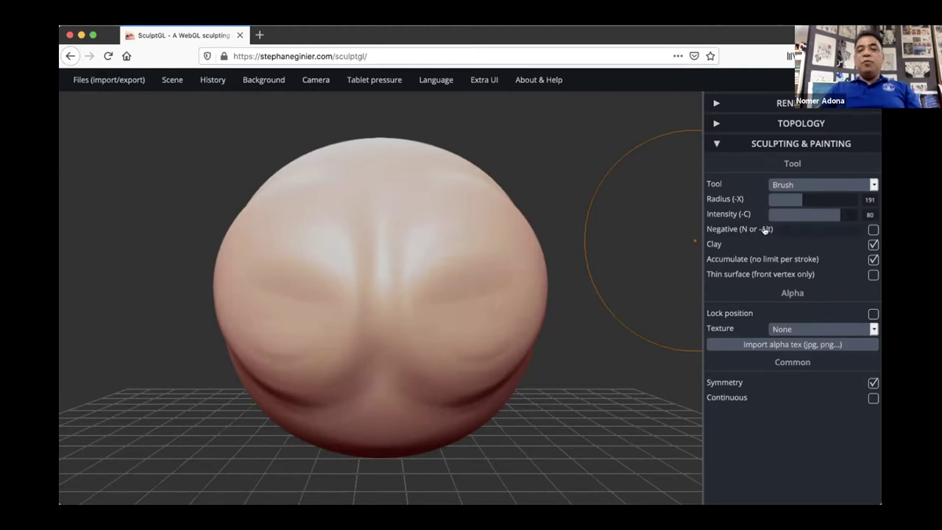
mouse_move(417, 228)
left_mouse_down()
mouse_move(423, 258)
mouse_move(452, 267)
mouse_move(491, 234)
mouse_move(498, 335)
left_mouse_up()
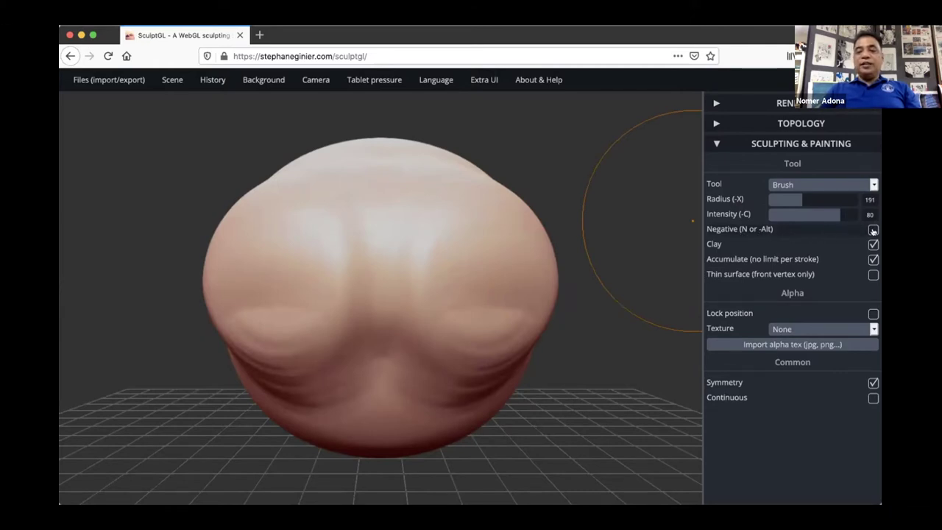
left_click_drag(457, 256, 448, 296)
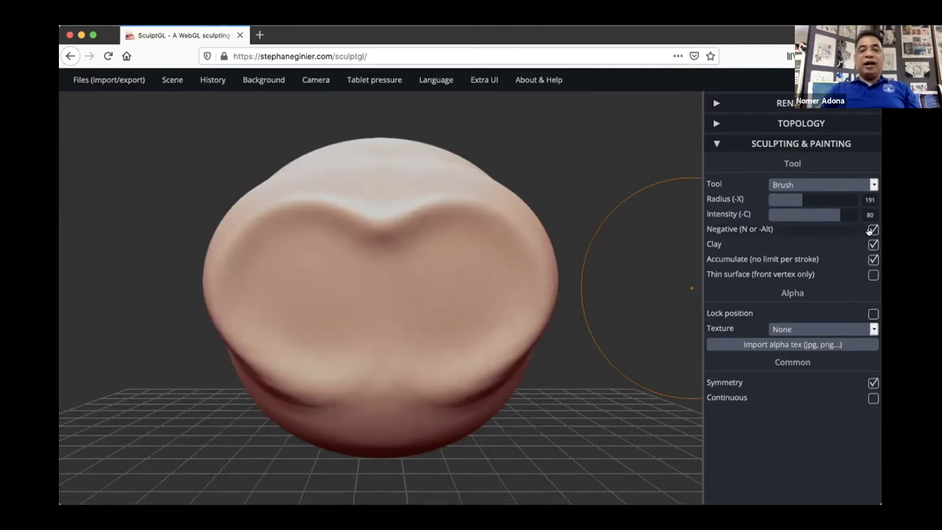
Inflate a nose shape at the centre of the face using the Inflate tool with a radius of 87.
left_click(790, 184)
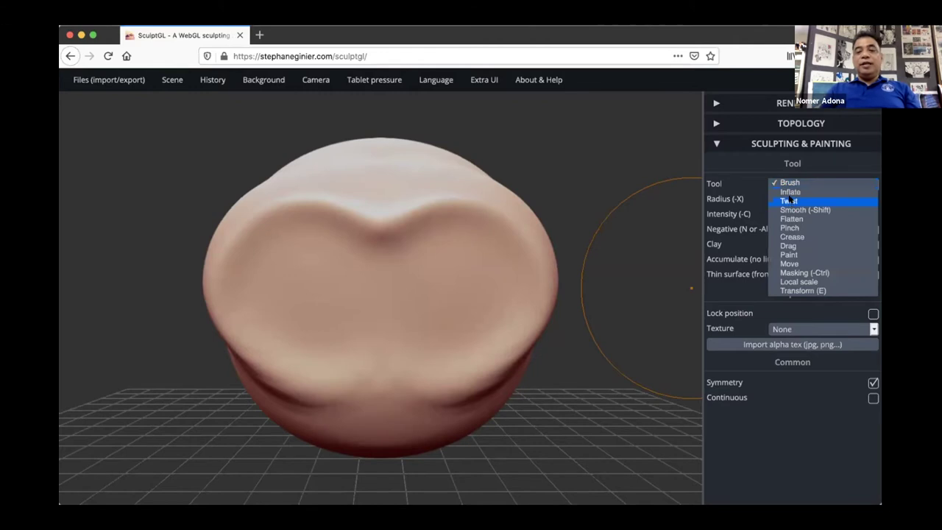
left_click(794, 191)
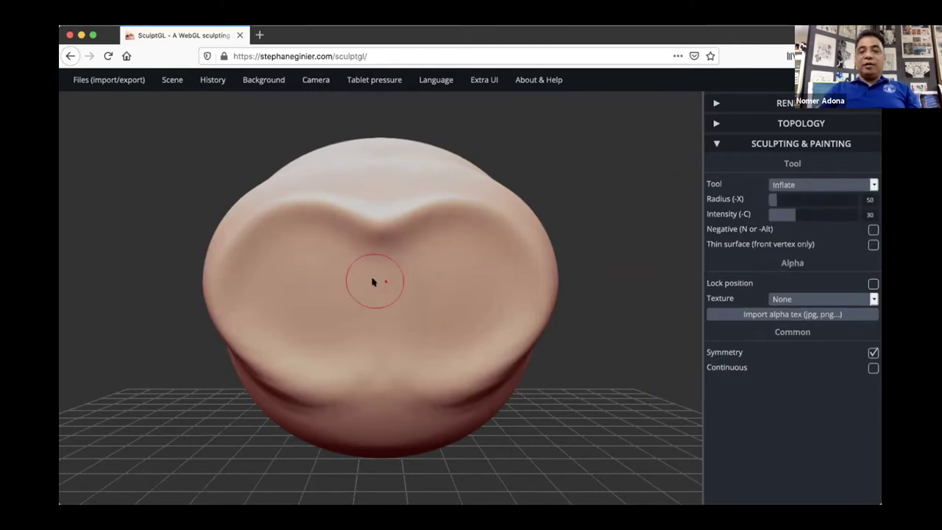
key("x")
mouse_move(385, 283)
left_mouse_down()
mouse_move(385, 316)
mouse_move(384, 295)
left_mouse_up()
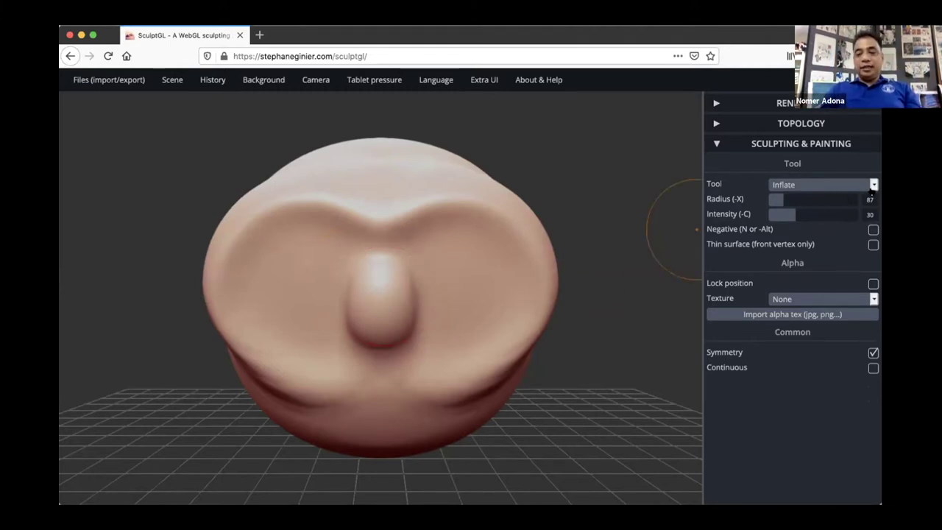
Carve a pair of nostrils into the underside of the nose using negative Inflate with a radius of 28.
left_click(873, 230)
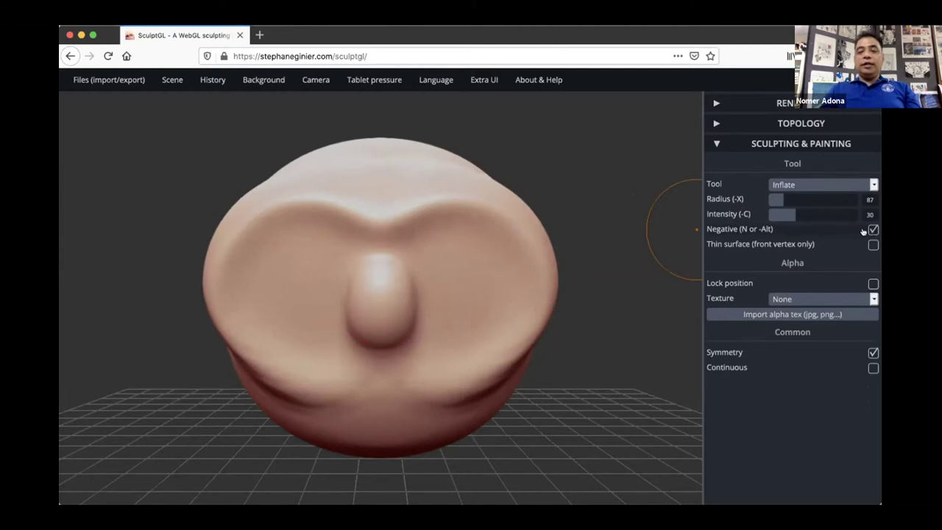
left_click_drag(629, 328, 632, 286)
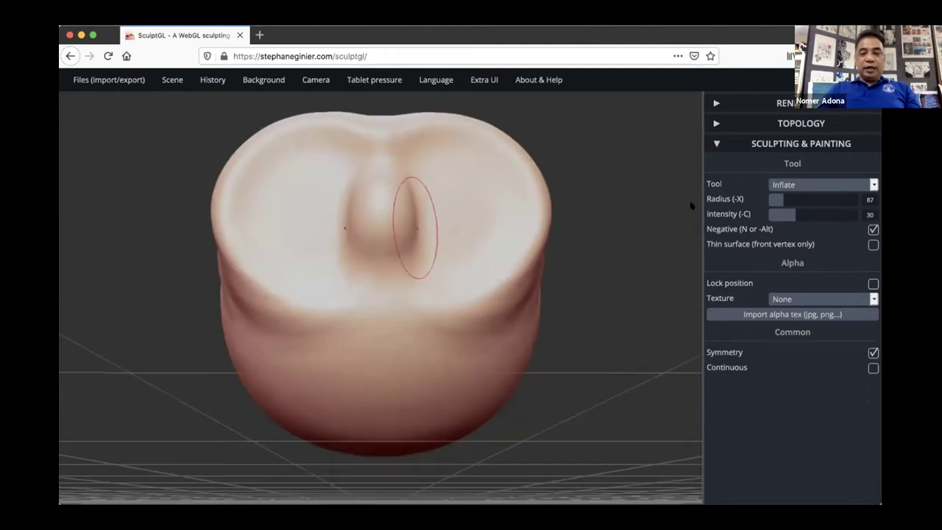
left_click_drag(781, 200, 771, 200)
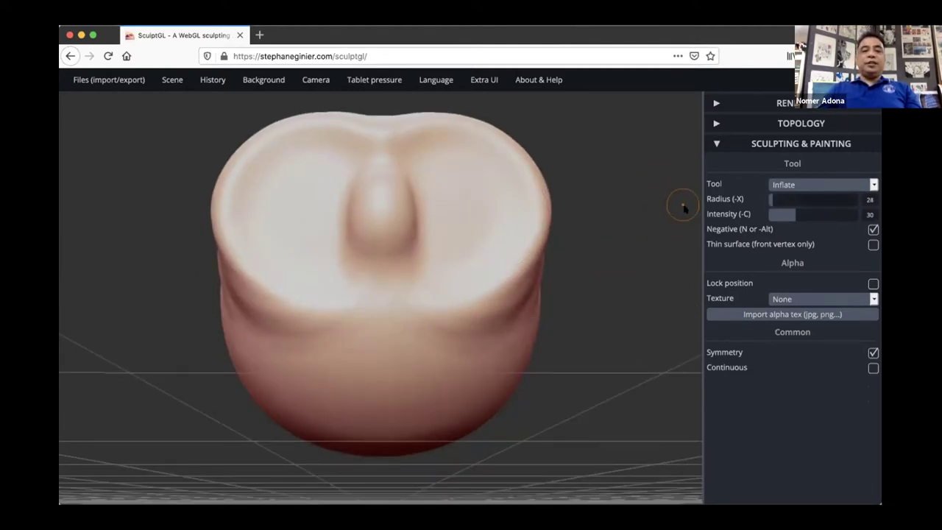
mouse_move(359, 223)
left_mouse_down()
mouse_move(358, 240)
mouse_move(361, 226)
mouse_move(367, 241)
left_mouse_up()
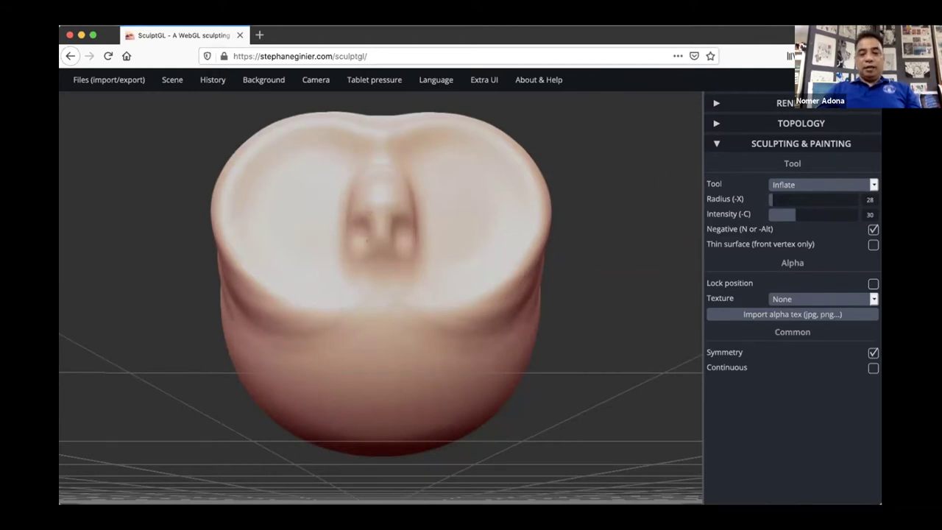
Set the Inflate intensity to 52 and deepen the mirrored nostrils in the nose.
middle_click_drag(396, 234, 363, 358)
left_click_drag(790, 210, 815, 213)
left_click_drag(368, 371, 369, 365)
left_click_drag(597, 343, 596, 381)
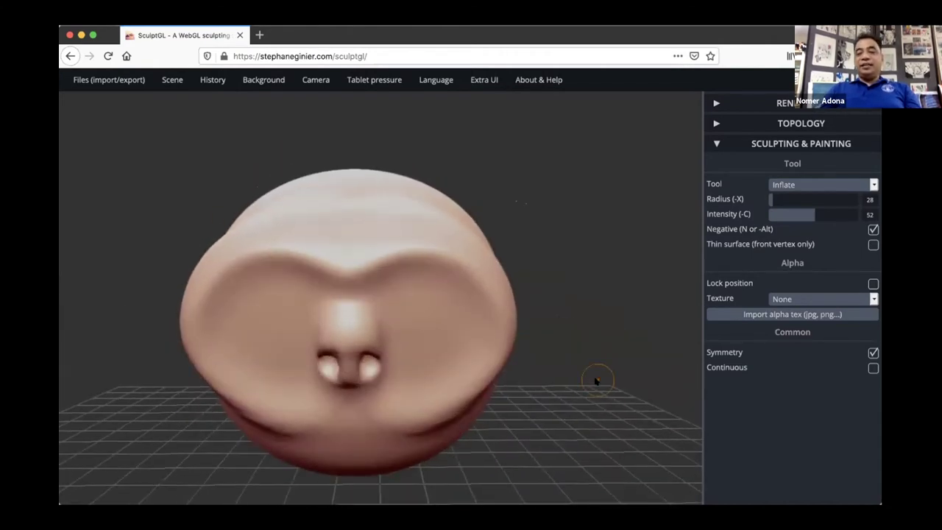
Flatten the forehead down to the brow using the Flatten tool with a radius of 175 and Negative enabled.
left_click(815, 185)
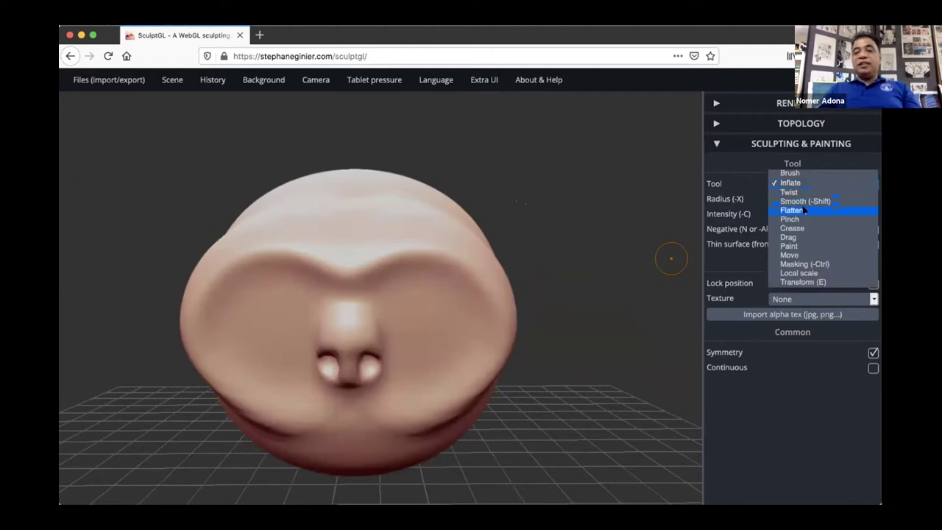
left_click(803, 210)
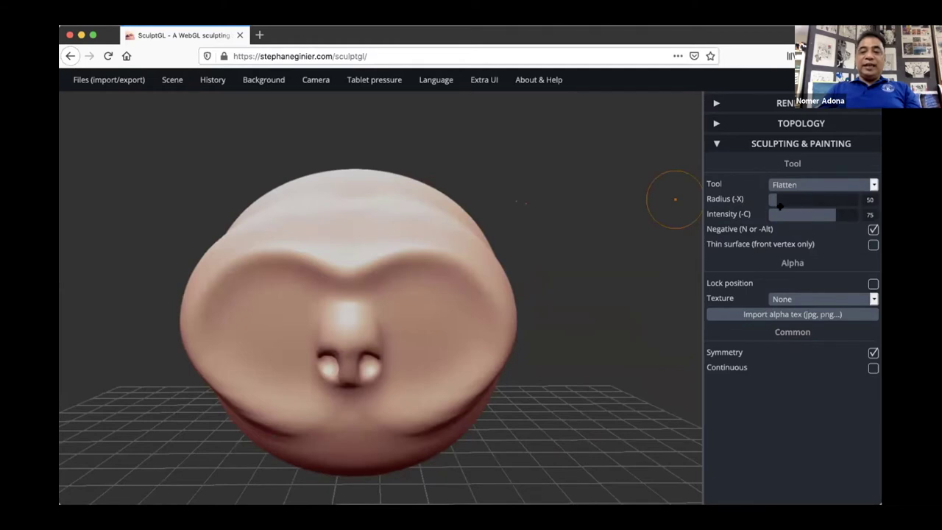
mouse_move(775, 200)
left_mouse_down()
mouse_move(806, 200)
mouse_move(796, 200)
left_mouse_up()
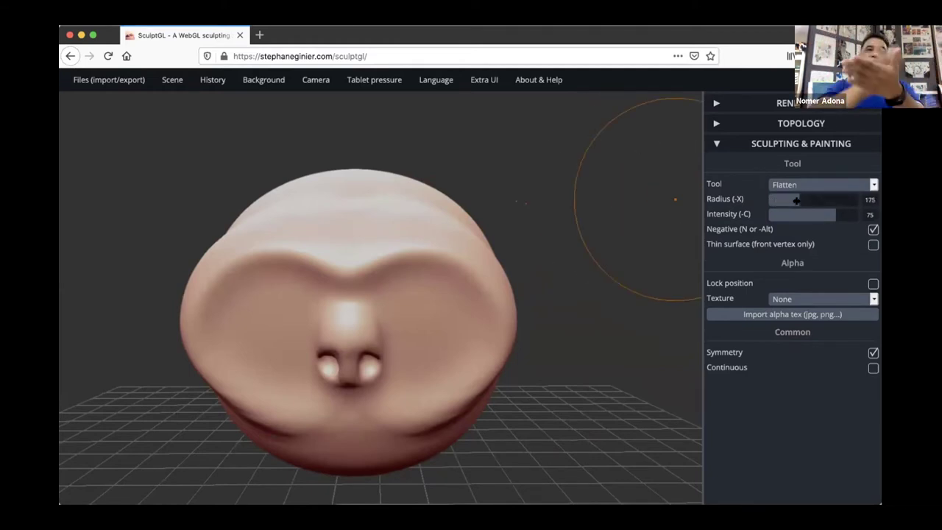
left_click_drag(427, 221, 452, 243)
mouse_move(339, 213)
left_mouse_down()
mouse_move(341, 268)
mouse_move(331, 280)
left_mouse_up()
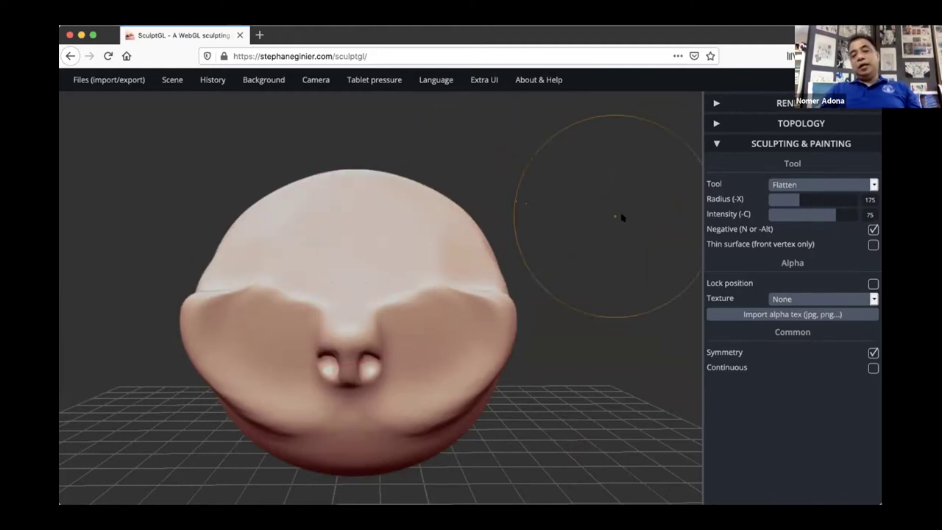
Set the Flatten radius to 239 and flatten both protruding sides of the face below the brow.
mouse_move(501, 285)
left_mouse_down()
mouse_move(444, 197)
mouse_move(592, 205)
left_mouse_up()
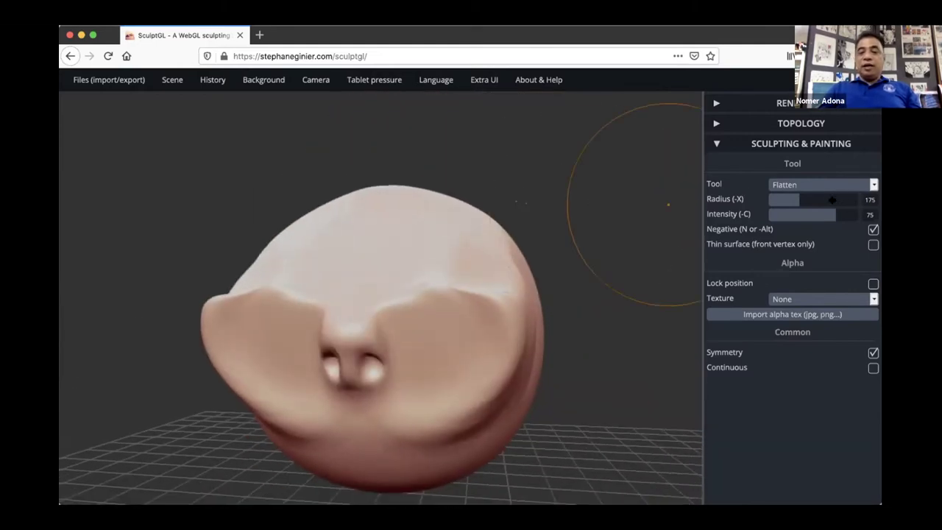
left_click(832, 200)
left_click_drag(832, 200, 810, 200)
left_click(823, 185)
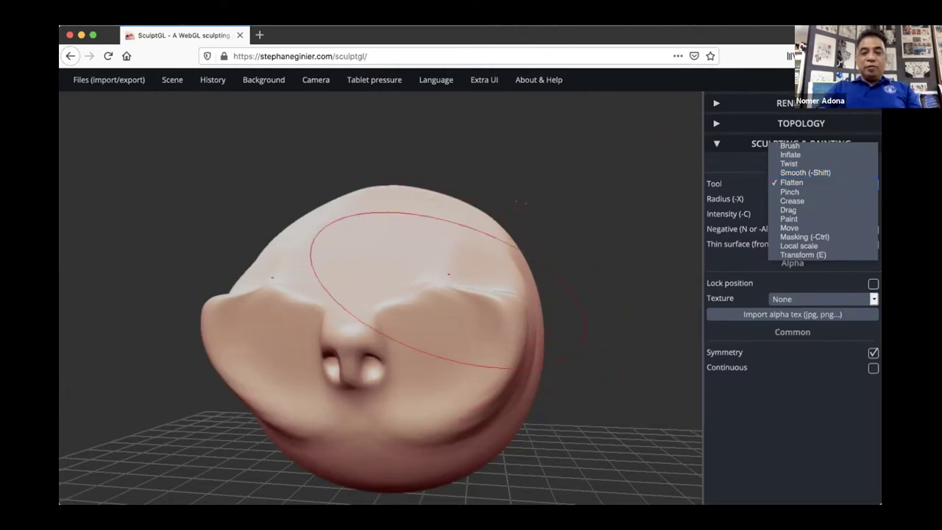
left_click(405, 295)
left_click_drag(500, 294, 511, 338, "shift")
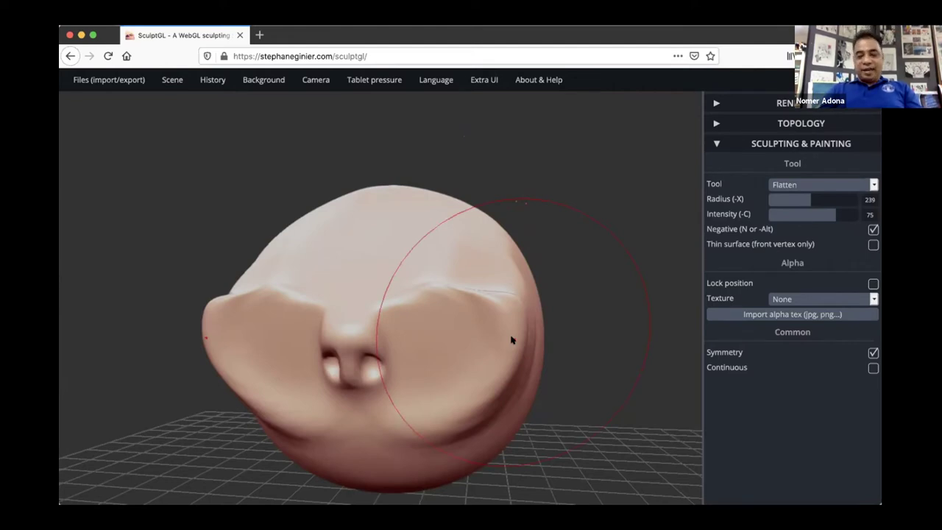
key("shift")
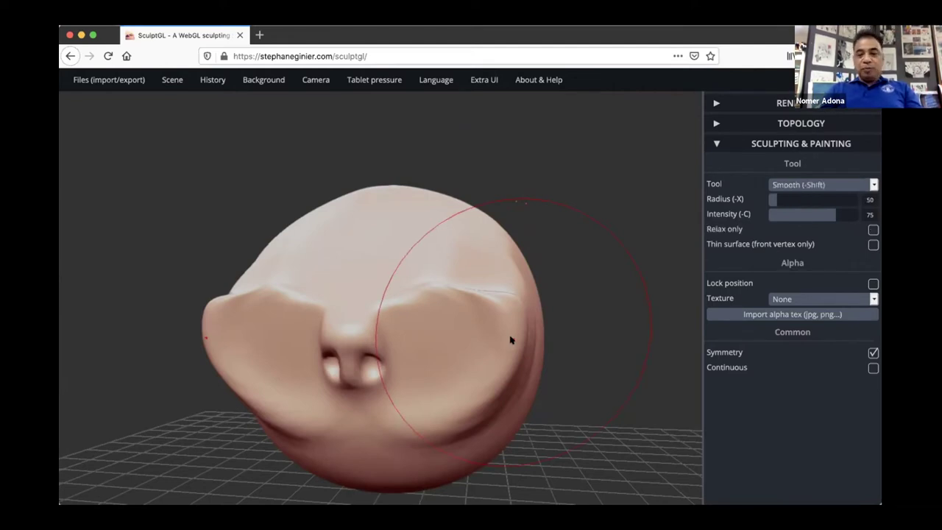
left_click_drag(520, 307, 517, 341)
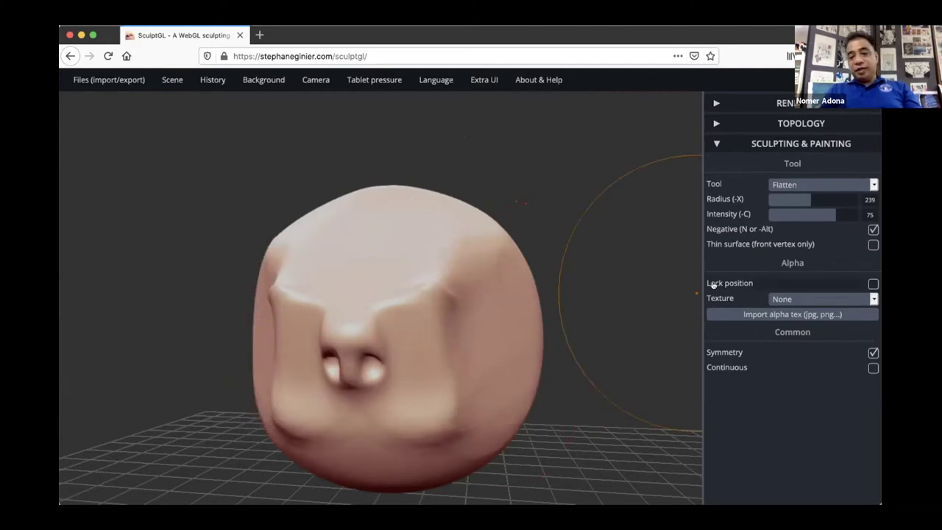
Set the Flatten intensity to 54, and cut mirrored brow creases beside the nose using the Crease tool with radius 25 and intensity 75.
left_click_drag(836, 213, 815, 213)
left_click(814, 185)
left_click(816, 184)
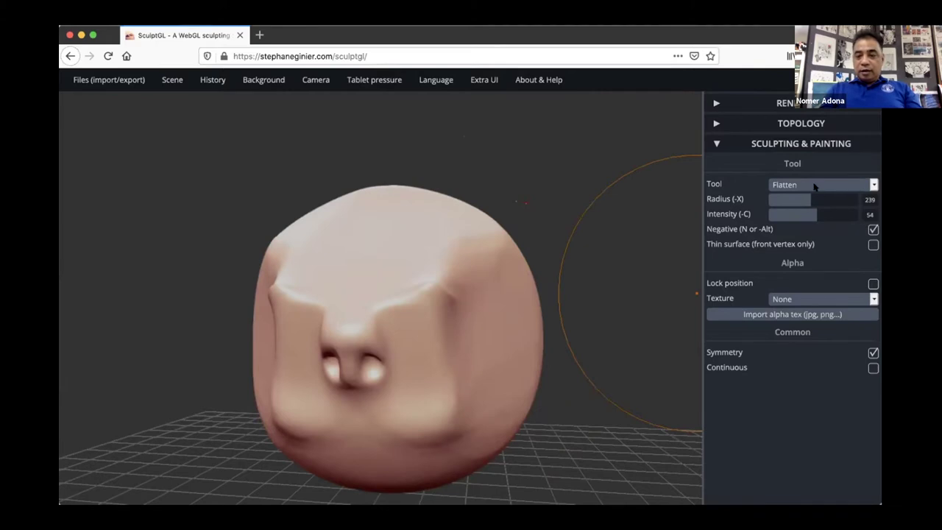
left_click(815, 186)
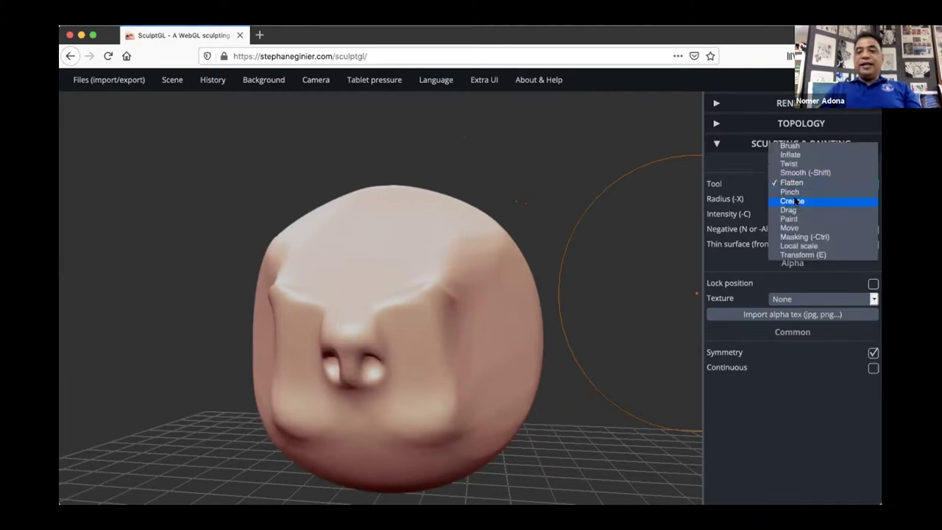
left_click(793, 201)
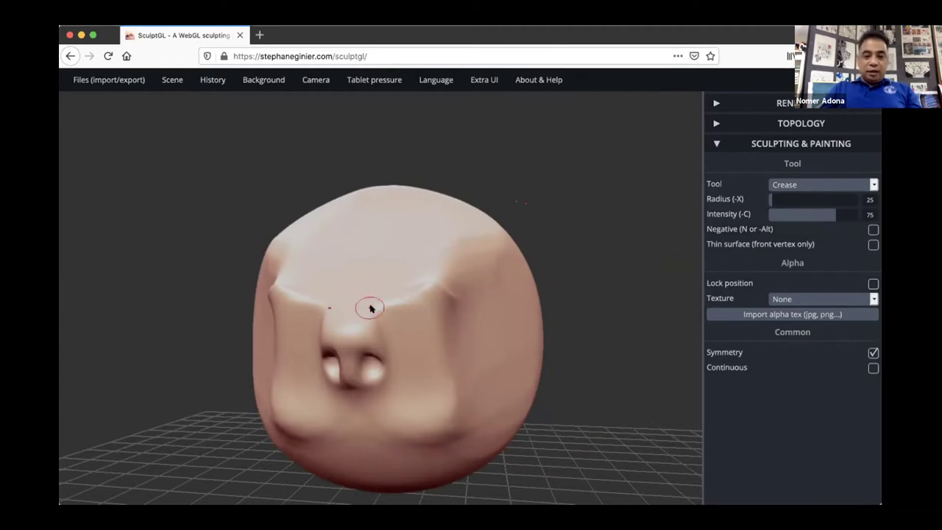
left_click_drag(385, 312, 454, 296)
mouse_move(394, 305)
left_mouse_down()
mouse_move(382, 317)
mouse_move(443, 292)
left_mouse_up()
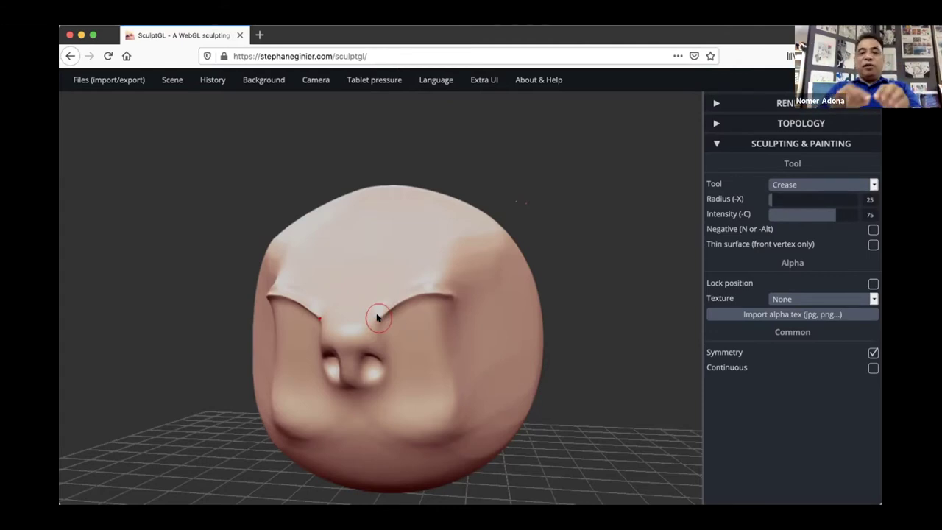
left_click_drag(378, 318, 380, 318)
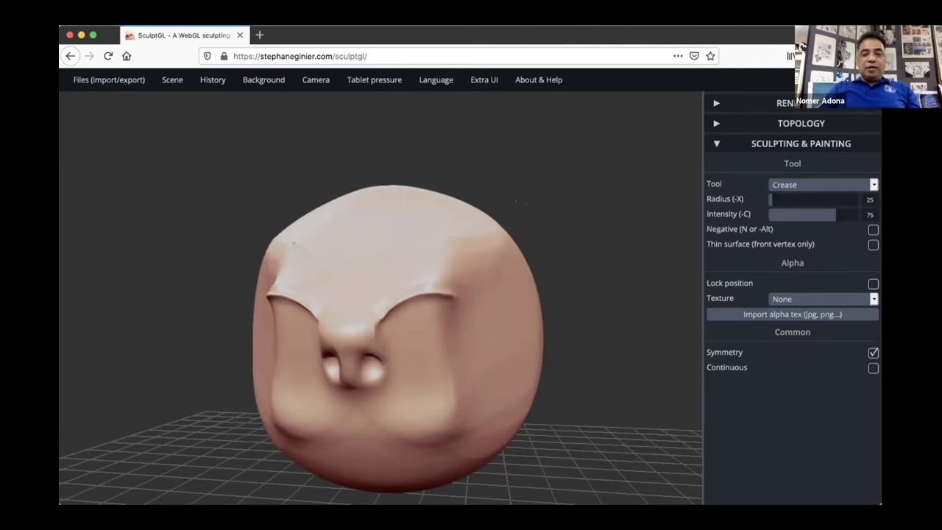
Add mirrored creases on the forehead and shape the eye folds below the brows with Negative enabled for Crease.
mouse_move(393, 268)
left_mouse_down()
mouse_move(446, 239)
mouse_move(395, 274)
left_mouse_up()
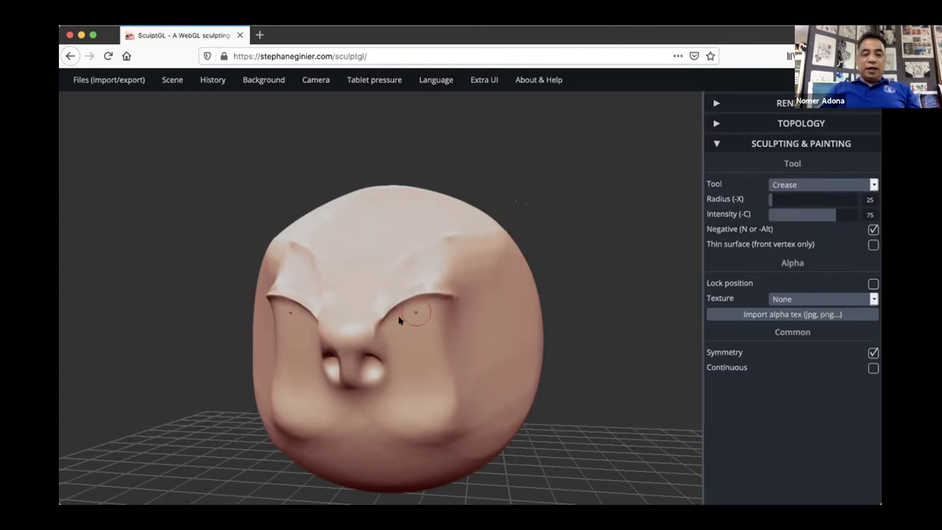
mouse_move(402, 321)
left_mouse_down()
mouse_move(447, 301)
mouse_move(393, 329)
mouse_move(450, 334)
left_mouse_up()
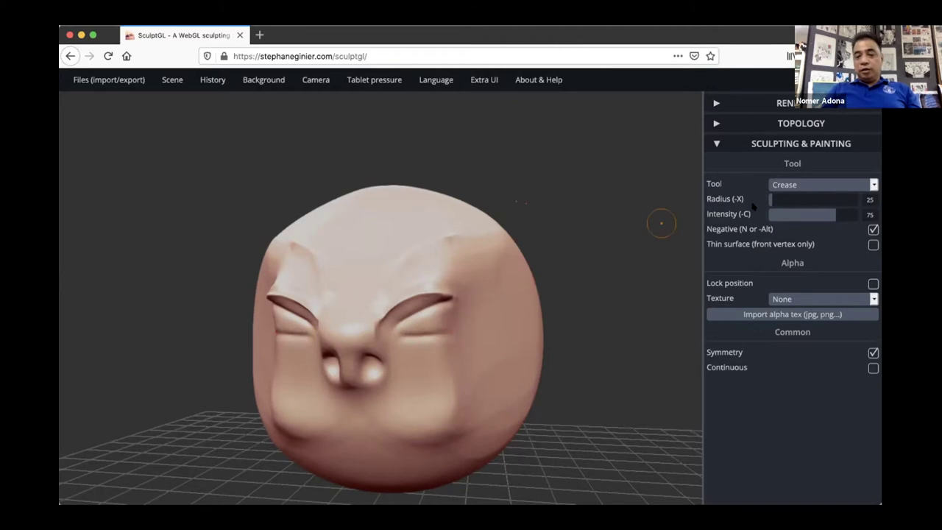
Pull two mirrored ears and a central peak out of the top of the head using the Drag tool with radius 150.
left_click(806, 185)
left_click(806, 192)
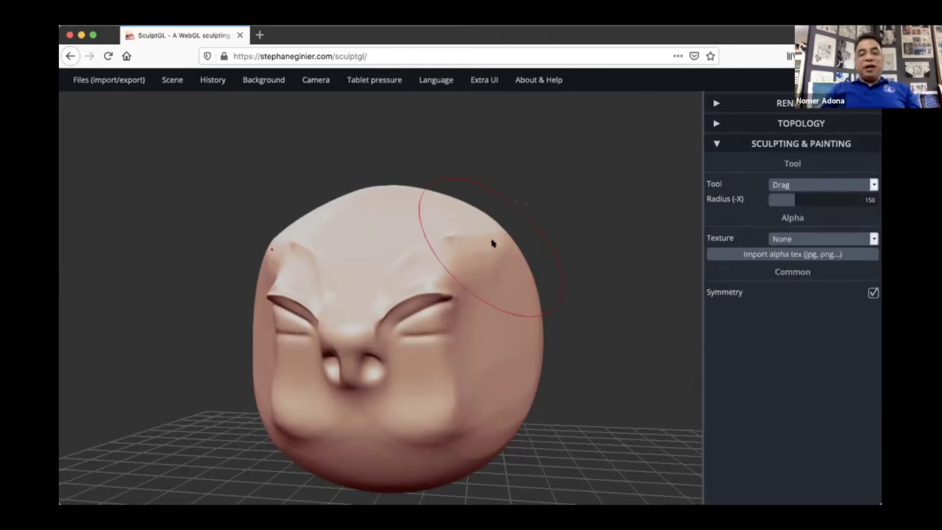
left_click_drag(493, 243, 567, 179)
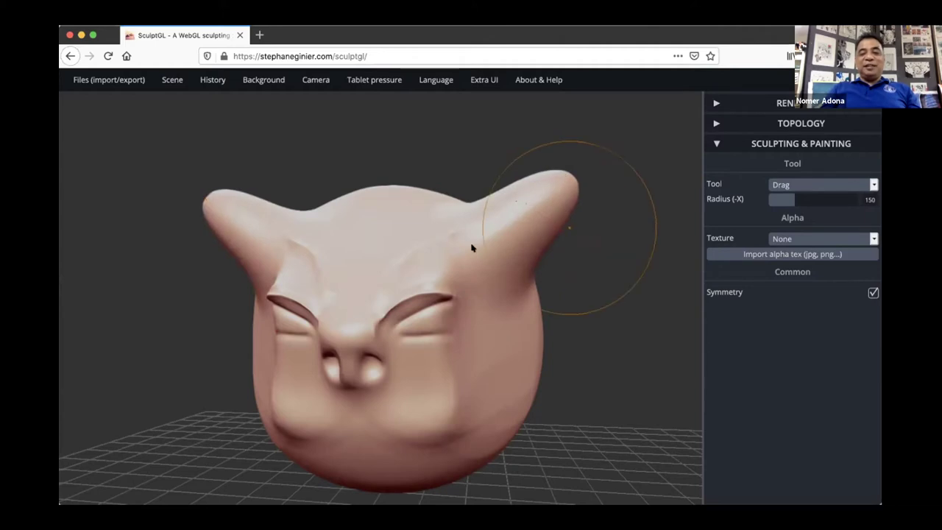
left_click_drag(373, 231, 369, 174)
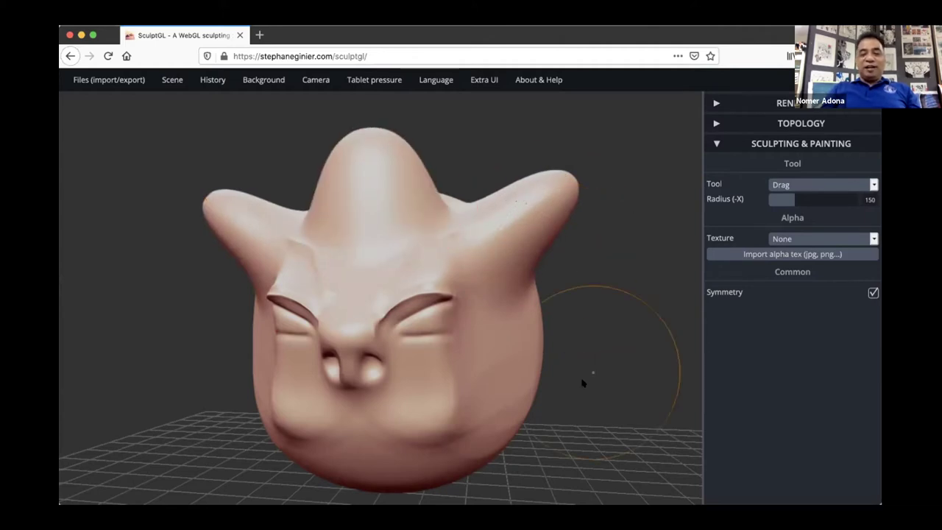
Pull the mirrored cheeks outward at the sides of the head with the Drag tool.
mouse_move(551, 347)
left_mouse_down()
mouse_move(471, 336)
mouse_move(376, 291)
mouse_move(359, 257)
mouse_move(397, 277)
mouse_move(365, 265)
mouse_move(376, 259)
left_mouse_up()
mouse_move(636, 142)
left_mouse_down()
mouse_move(617, 170)
mouse_move(637, 142)
left_mouse_up()
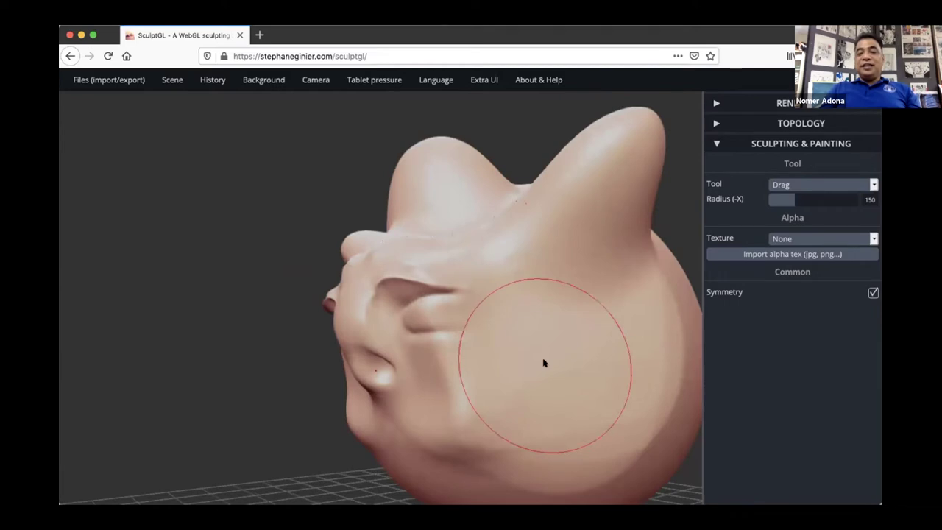
left_click_drag(199, 252, 361, 261)
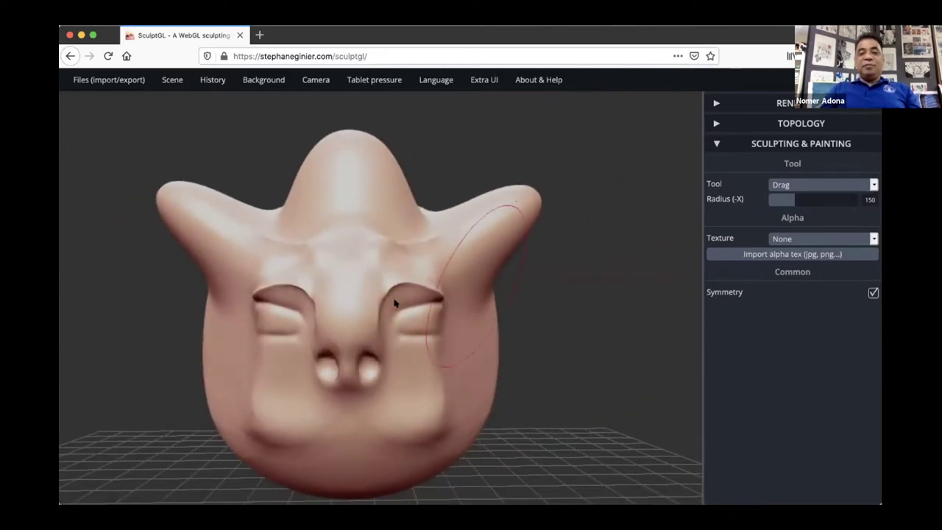
mouse_move(214, 341)
left_mouse_down()
mouse_move(172, 336)
mouse_move(213, 342)
mouse_move(195, 343)
left_mouse_up()
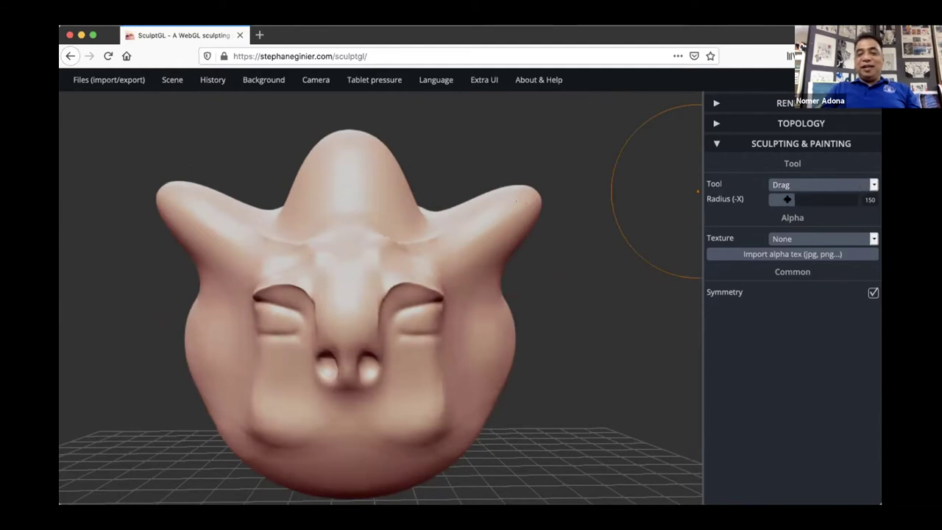
Set the Drag radius to 53 and pull small mirrored bumps out of the ears and the central peak.
left_click_drag(791, 199, 773, 199)
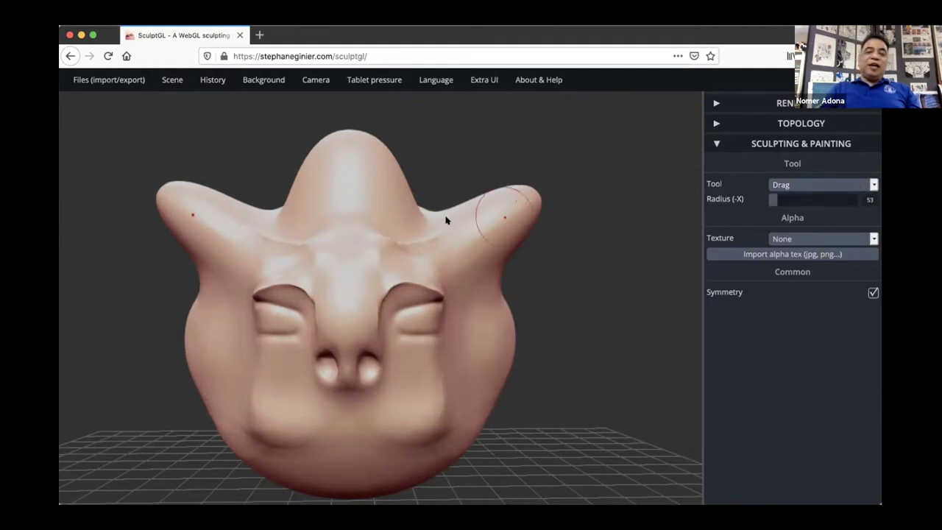
left_click_drag(496, 204, 494, 182)
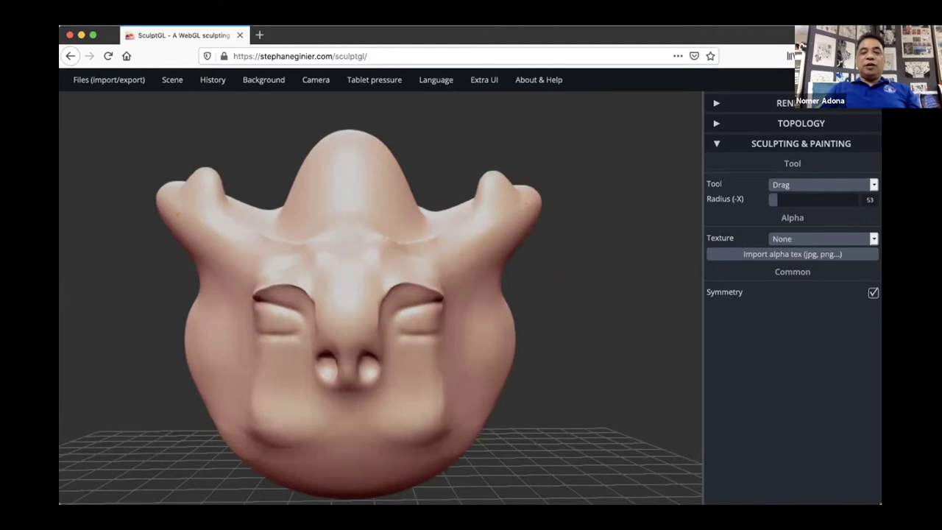
left_click_drag(521, 209, 522, 219)
left_click_drag(362, 193, 382, 182)
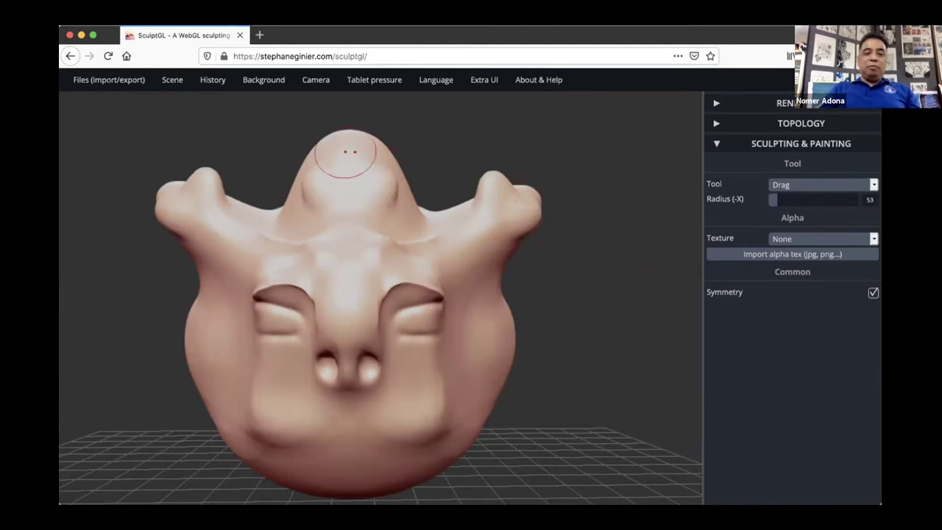
left_click_drag(345, 153, 344, 124)
mouse_move(389, 144)
left_mouse_down()
mouse_move(425, 145)
mouse_move(390, 157)
mouse_move(398, 154)
left_mouse_up()
Activate the Transform tool and shift the whole head along its depth axis and sideways along the X axis.
mouse_move(665, 255)
left_mouse_down()
mouse_move(603, 262)
mouse_move(590, 289)
left_mouse_up()
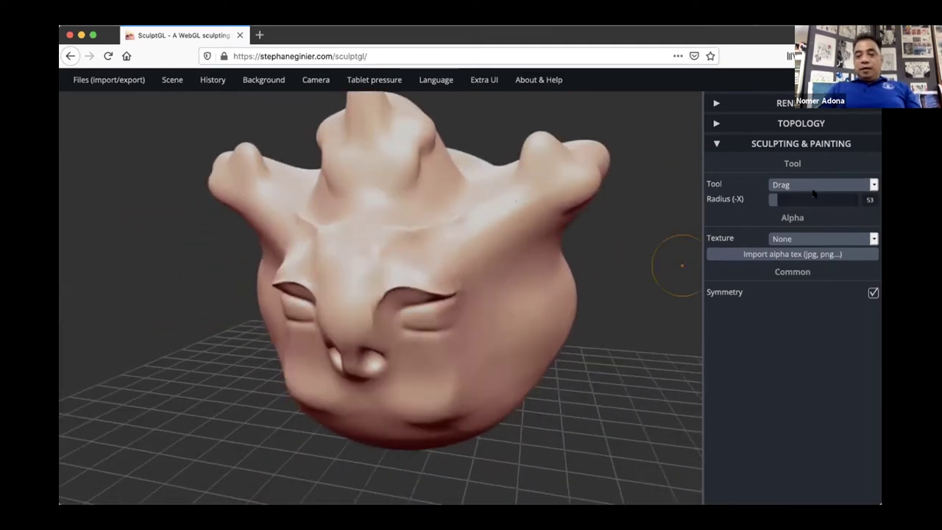
left_click(814, 186)
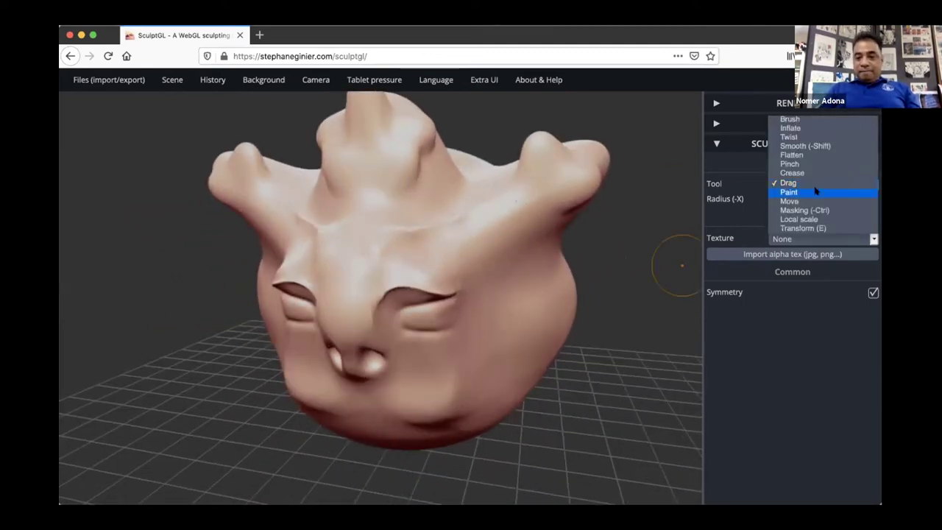
left_click(805, 227)
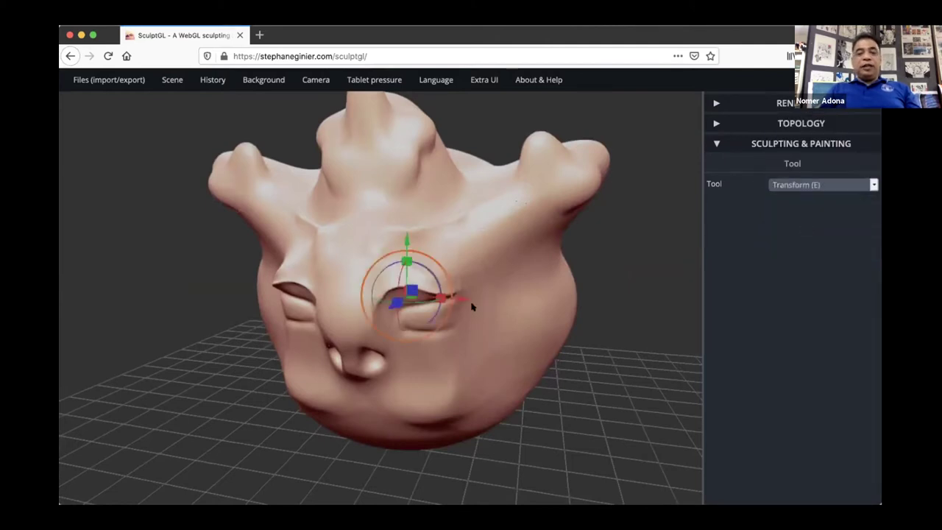
left_click_drag(392, 305, 414, 289)
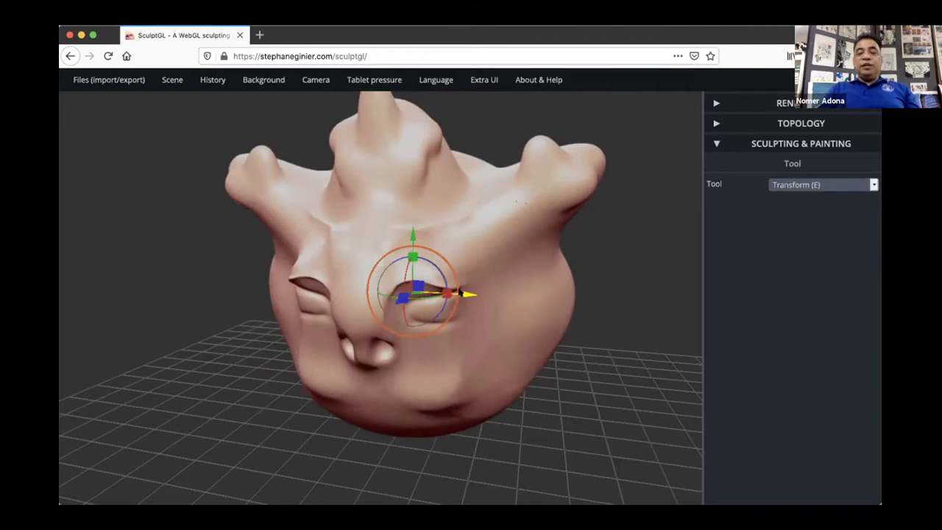
left_click_drag(469, 293, 451, 287)
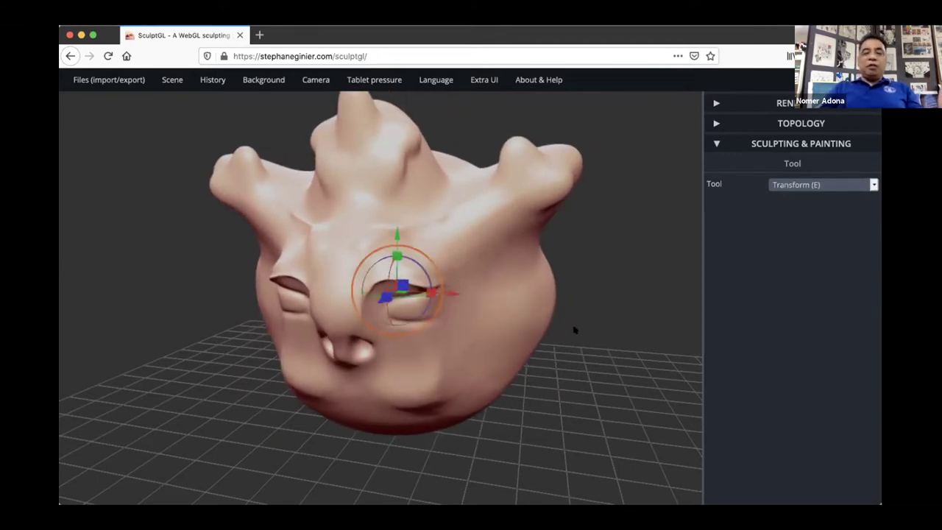
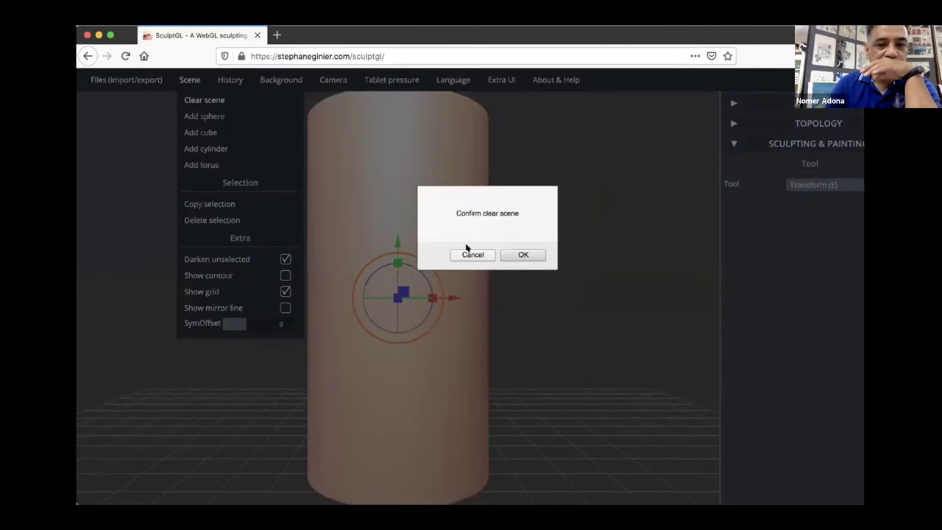
Clear the scene and add a new sphere.
left_click(516, 255)
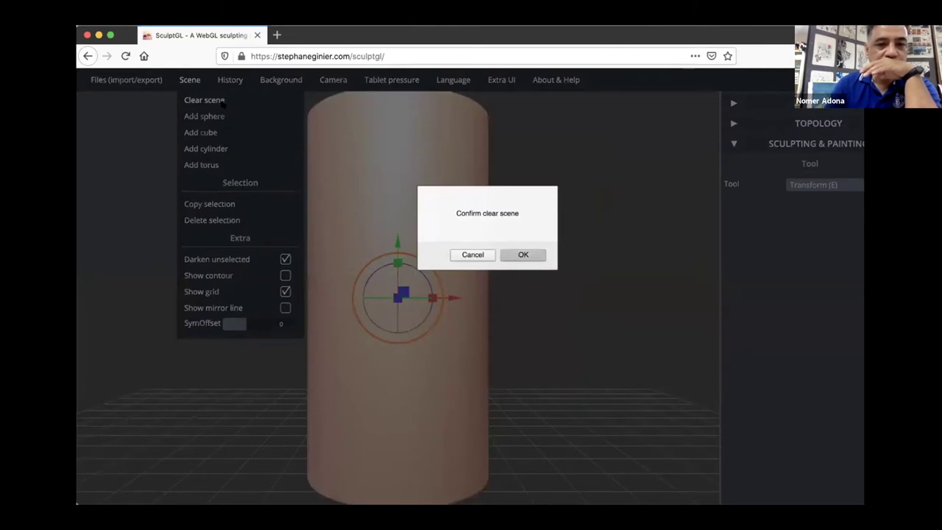
mouse_move(188, 80)
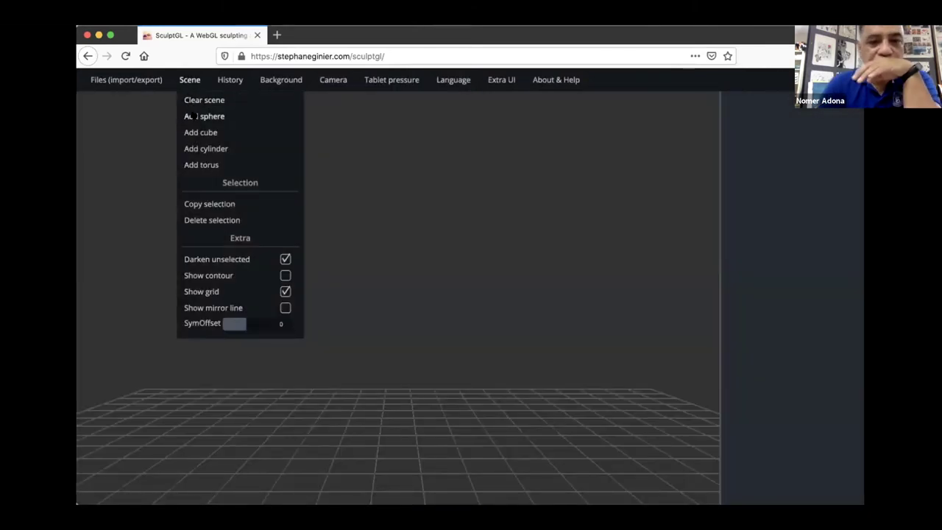
left_click(190, 116)
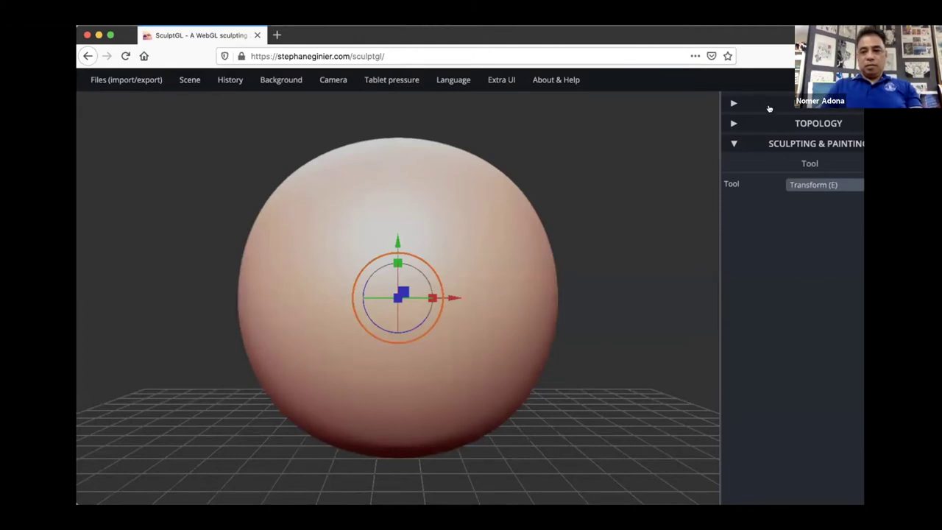
Carve two mirrored eye sockets into the sphere using the Brush with radius 89, intensity 80 and Negative enabled.
left_click(780, 184)
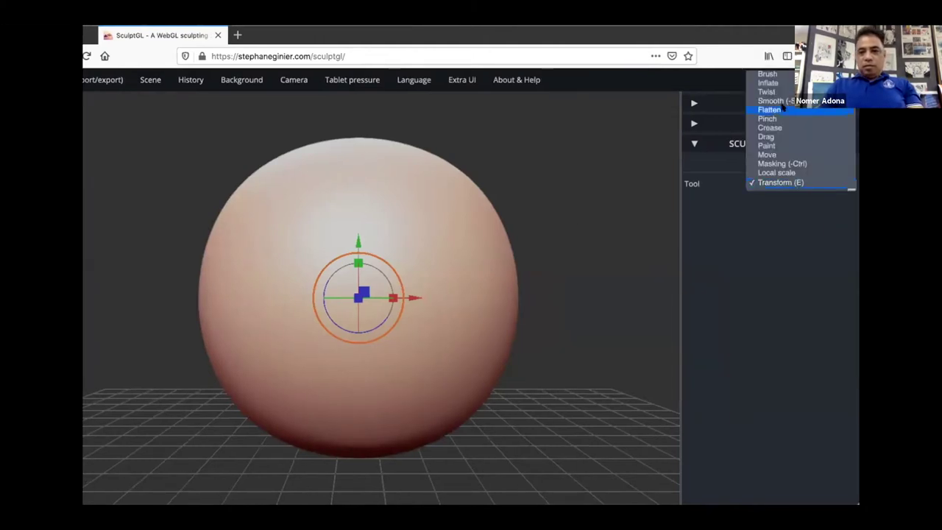
left_click(768, 74)
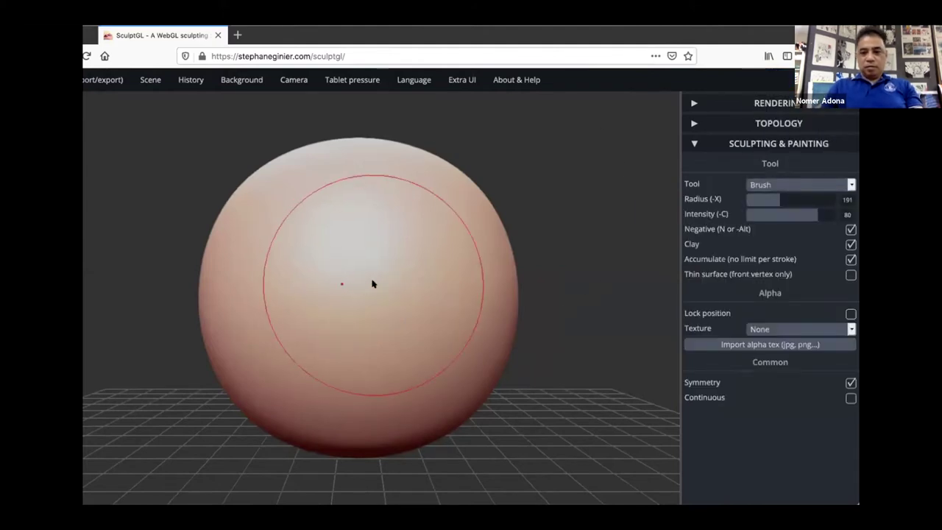
key("shift")
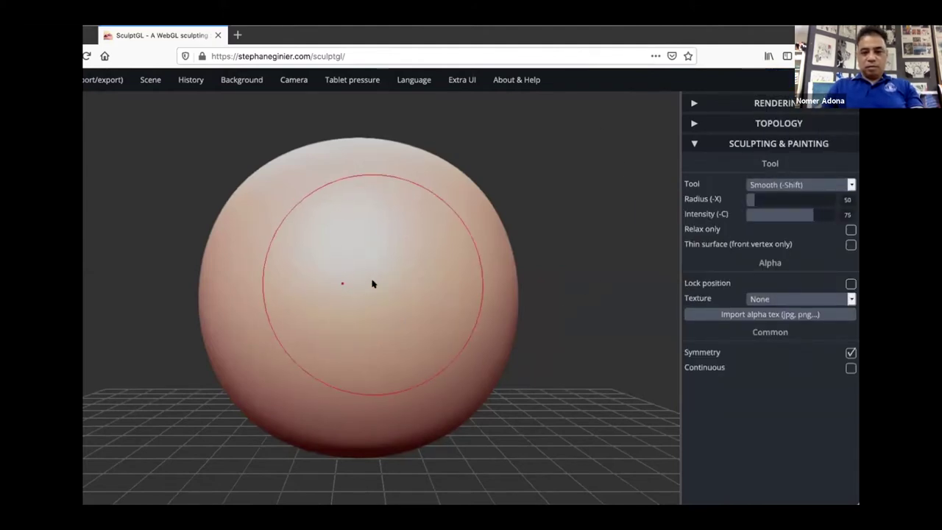
left_click_drag(778, 199, 758, 199)
mouse_move(383, 264)
left_mouse_down()
mouse_move(446, 259)
mouse_move(390, 264)
left_mouse_up()
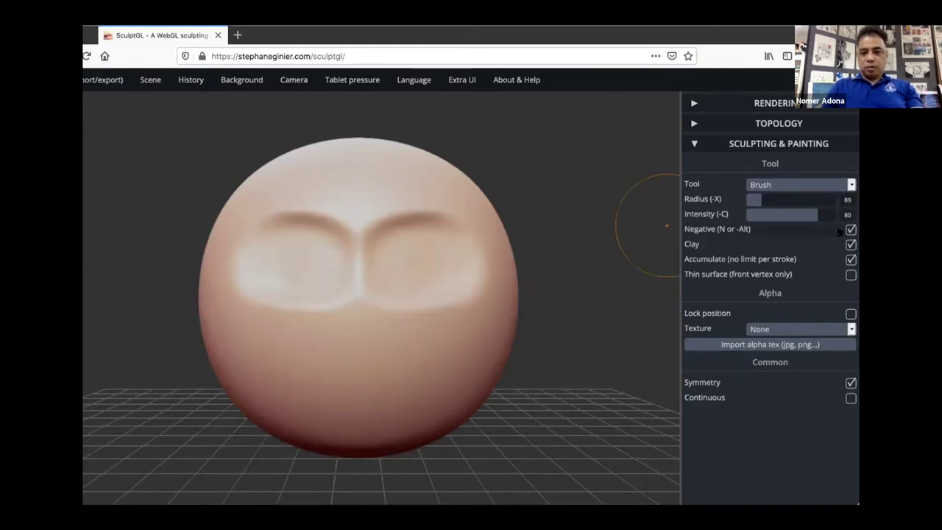
Disable Negative and build up the brows, nose, mouth and chin, reducing the Brush to radius 63 and intensity 49.
left_click(851, 229)
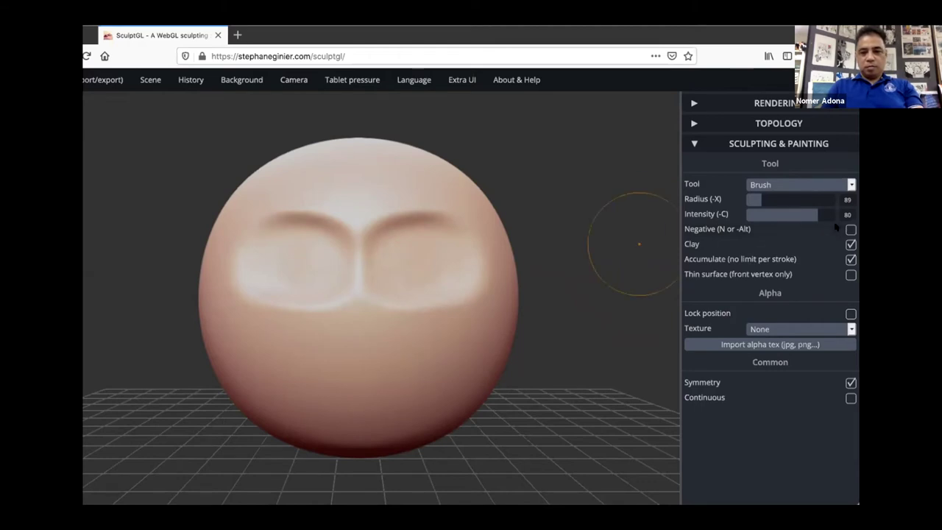
mouse_move(380, 256)
left_mouse_down()
mouse_move(454, 248)
mouse_move(381, 245)
mouse_move(410, 243)
mouse_move(373, 320)
mouse_move(378, 335)
left_mouse_up()
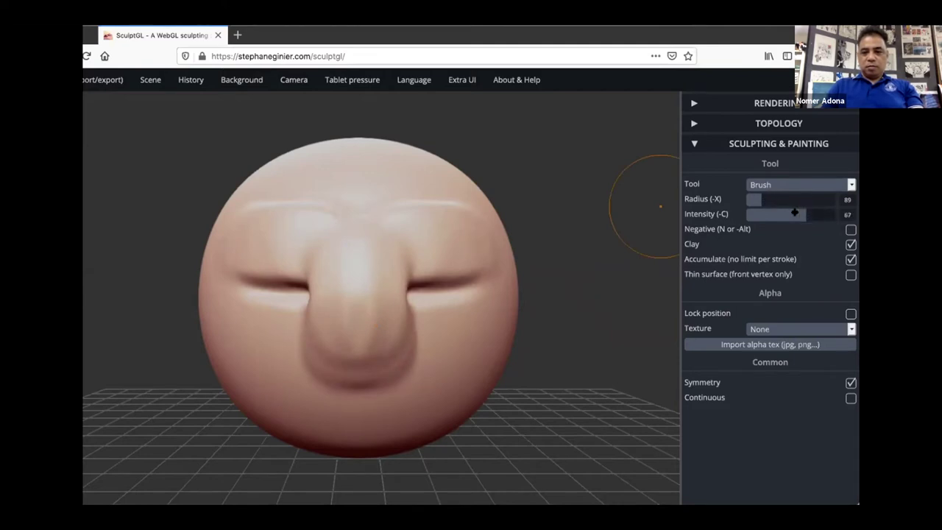
left_click_drag(764, 202, 754, 201)
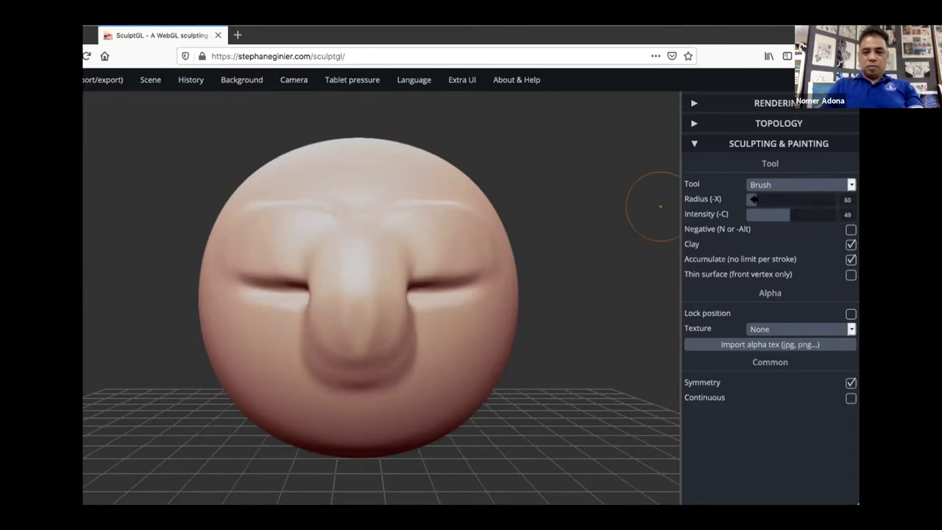
mouse_move(366, 265)
left_mouse_down()
mouse_move(365, 331)
mouse_move(374, 360)
mouse_move(396, 372)
mouse_move(363, 352)
left_mouse_up()
mouse_move(412, 240)
left_mouse_down()
mouse_move(476, 242)
mouse_move(374, 312)
mouse_move(365, 339)
left_mouse_up()
mouse_move(356, 402)
left_mouse_down()
mouse_move(382, 406)
mouse_move(362, 411)
mouse_move(370, 446)
mouse_move(380, 439)
mouse_move(358, 445)
left_mouse_up()
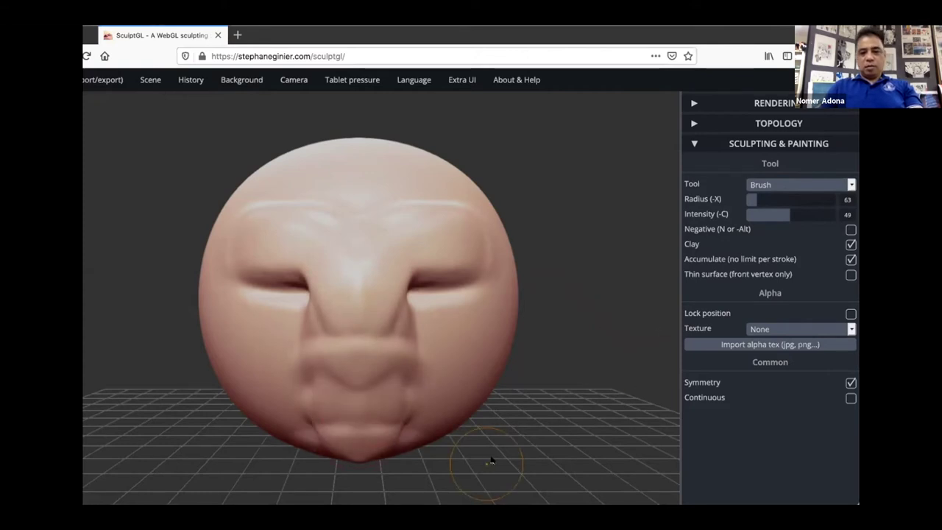
Set the Brush radius to 149 and build up the jaw and chin from the side of the head.
mouse_move(594, 401)
left_mouse_down()
mouse_move(483, 391)
mouse_move(243, 427)
left_mouse_up()
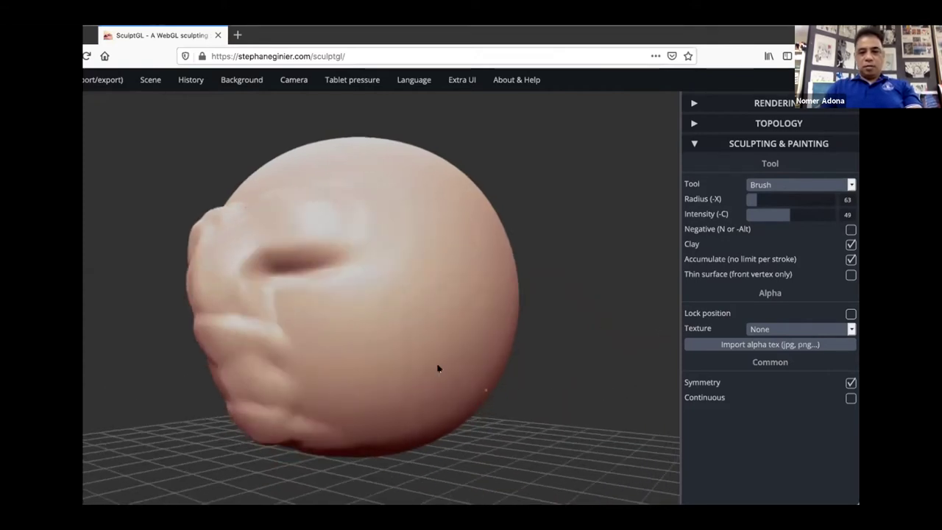
left_click(769, 203)
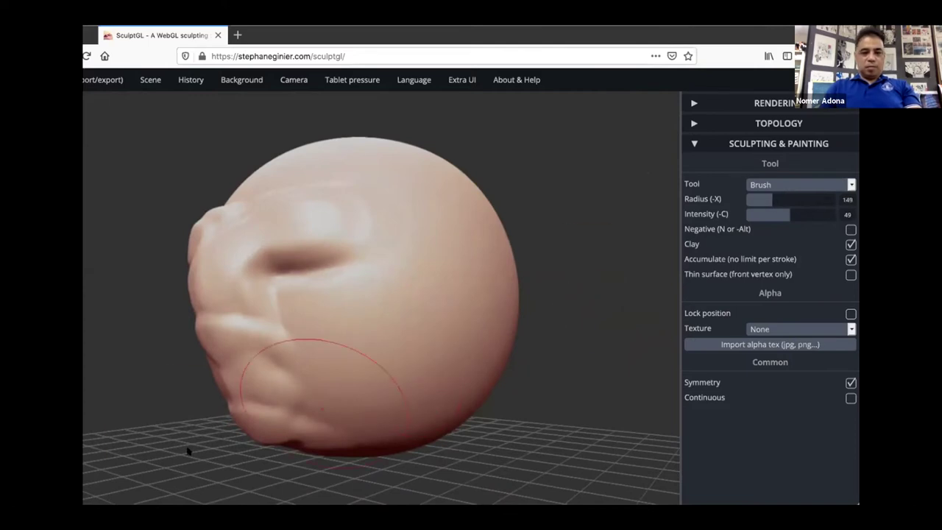
left_click_drag(290, 384, 303, 439)
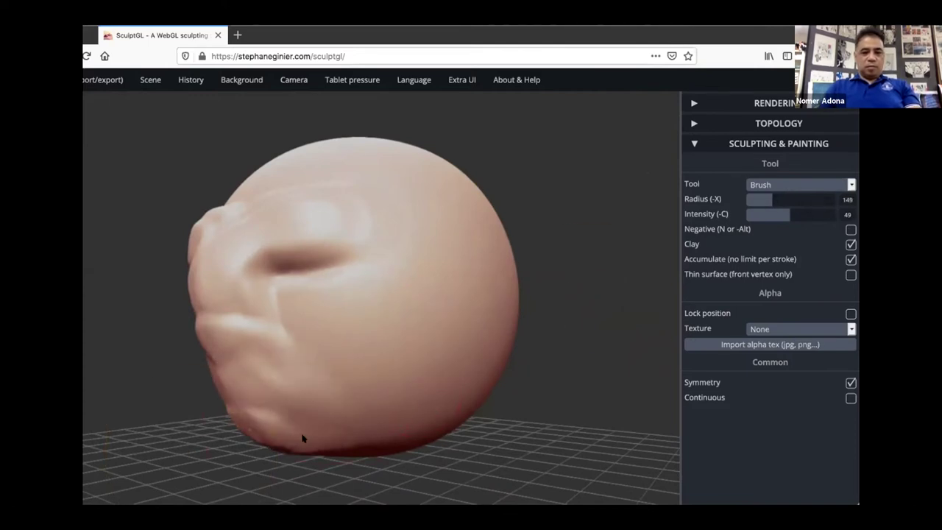
mouse_move(258, 379)
left_mouse_down()
mouse_move(263, 405)
mouse_move(245, 421)
mouse_move(268, 374)
left_mouse_up()
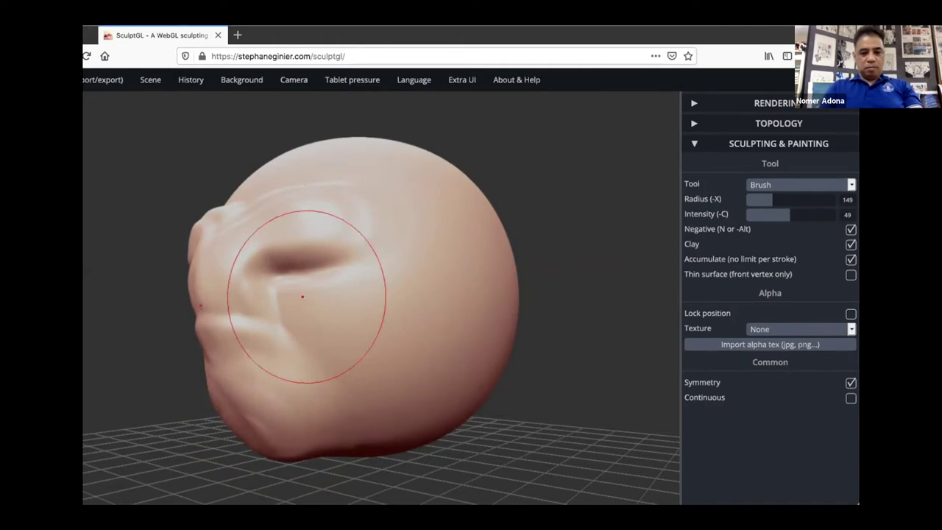
Deepen the mirrored eye sockets and hollow the cheeks beside the nose using the Brush with Negative enabled and radius 80.
key("x")
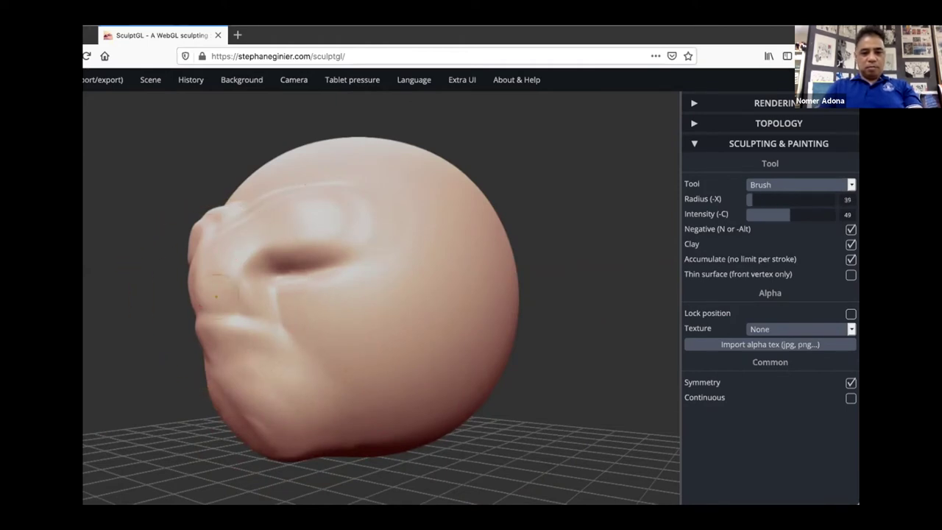
mouse_move(292, 284)
left_mouse_down()
mouse_move(353, 279)
mouse_move(290, 279)
mouse_move(279, 319)
mouse_move(347, 391)
left_mouse_up()
left_click_drag(548, 396, 633, 396)
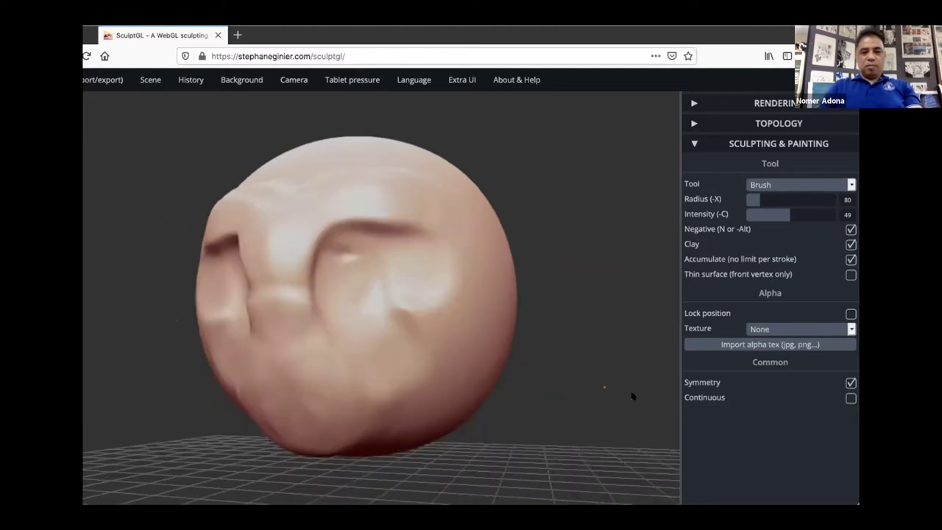
Push the temples and cheeks inward and the nose area backward using the Move tool with radius 198.
left_click(802, 186)
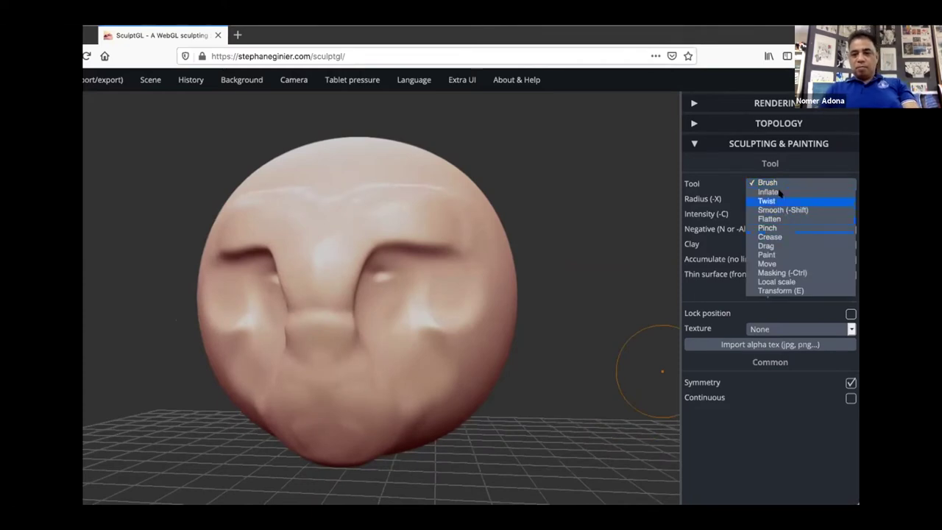
left_click(769, 264)
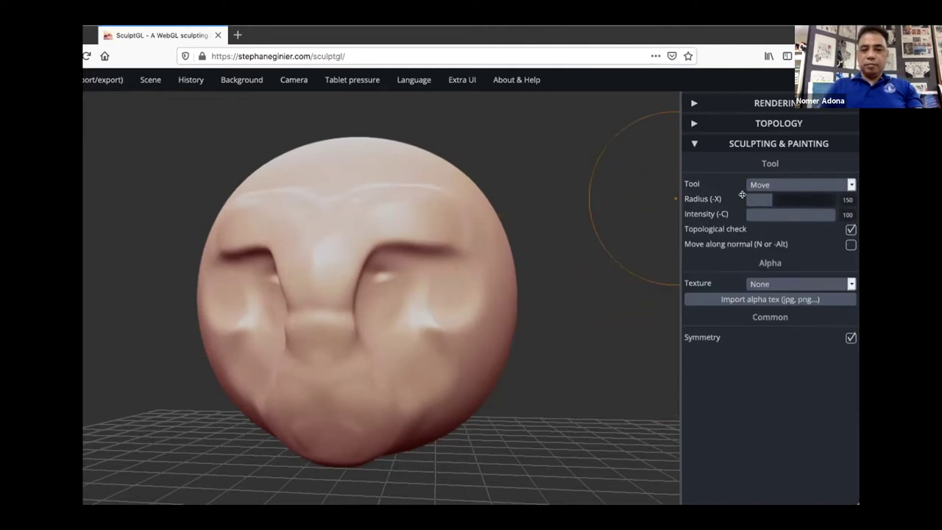
left_click_drag(772, 202, 781, 201)
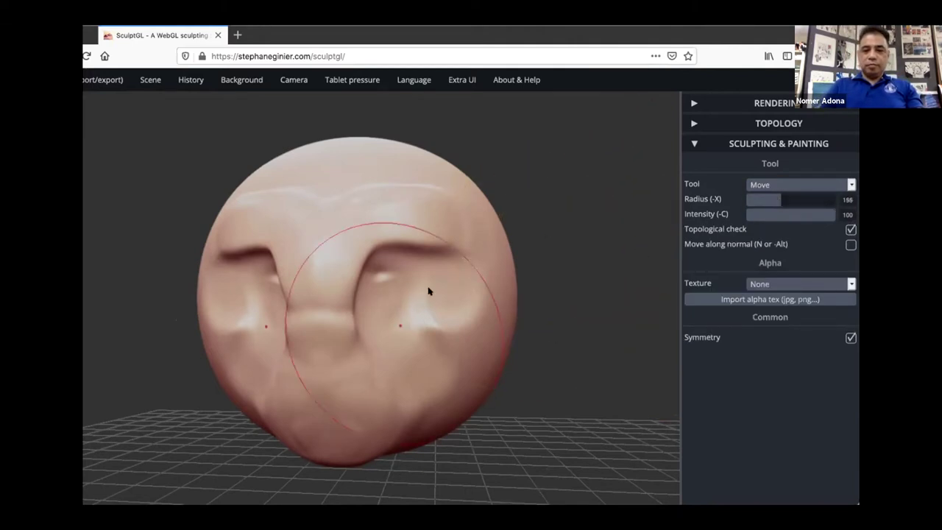
mouse_move(485, 255)
left_mouse_down()
mouse_move(467, 275)
mouse_move(469, 255)
left_mouse_up()
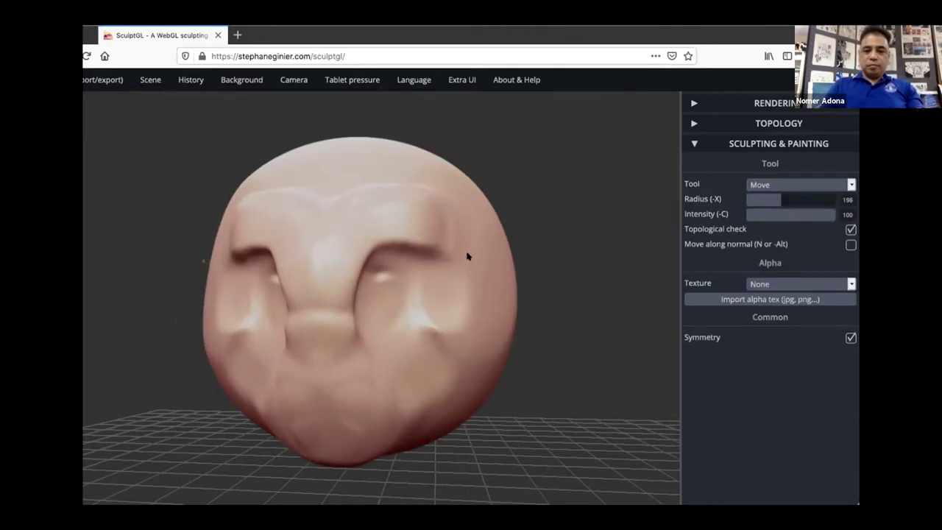
mouse_move(504, 327)
left_mouse_down()
mouse_move(470, 337)
mouse_move(464, 374)
mouse_move(418, 398)
left_mouse_up()
mouse_move(558, 391)
left_mouse_down()
mouse_move(380, 389)
mouse_move(495, 357)
mouse_move(455, 357)
left_mouse_up()
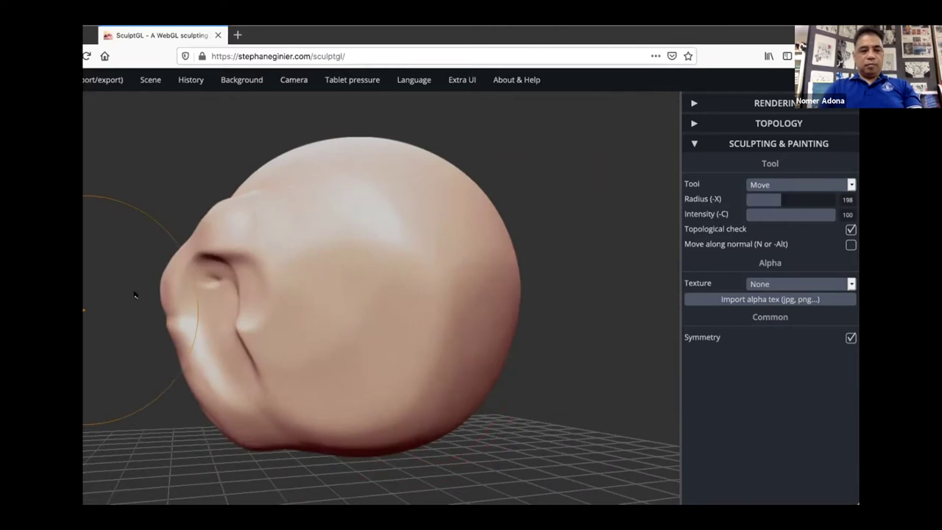
left_click_drag(165, 267, 190, 266)
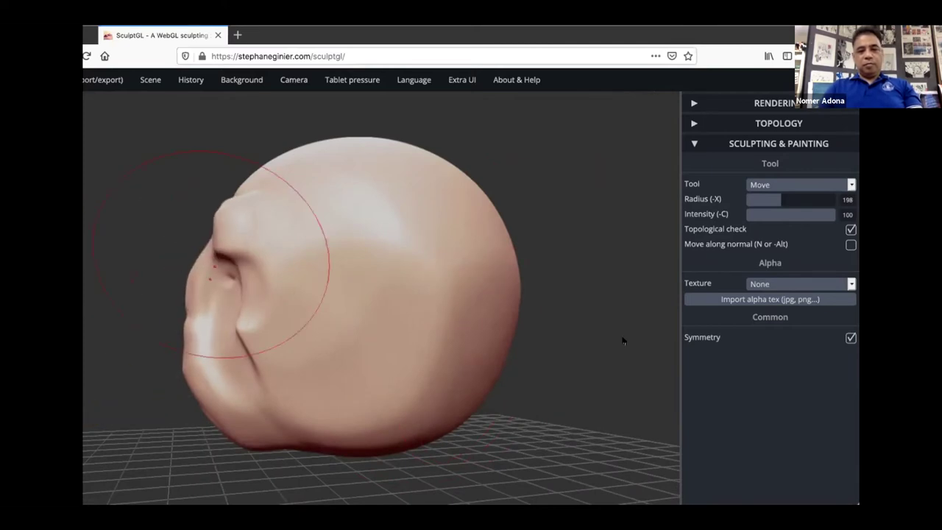
Push the back and sides of the head and the rear jaw inward using the Move tool with radius 198.
left_click_drag(625, 355, 605, 353)
mouse_move(482, 348)
left_mouse_down()
mouse_move(465, 348)
mouse_move(476, 349)
left_mouse_up()
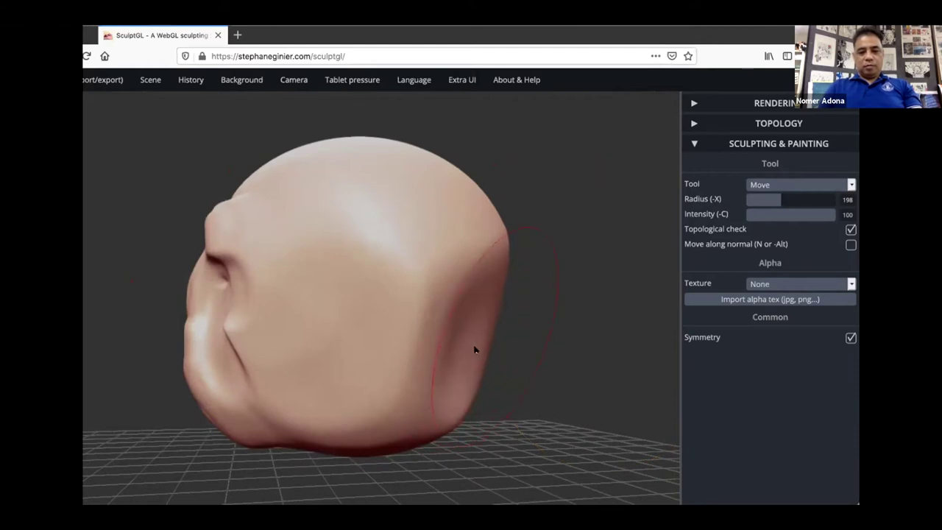
left_click_drag(446, 422, 419, 422)
mouse_move(521, 236)
left_mouse_down()
mouse_move(476, 238)
mouse_move(483, 237)
left_mouse_up()
left_click_drag(618, 330, 643, 331)
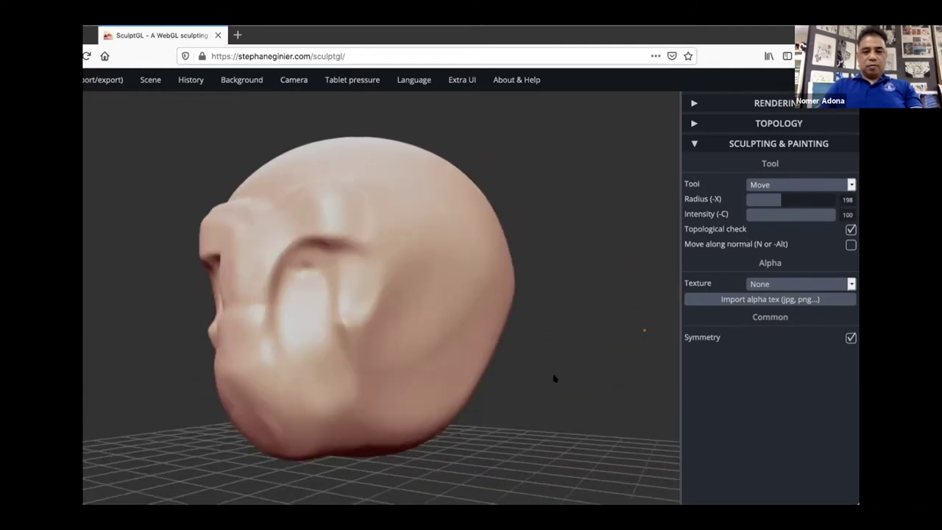
left_click_drag(489, 301, 474, 315)
left_click_drag(506, 380, 589, 378)
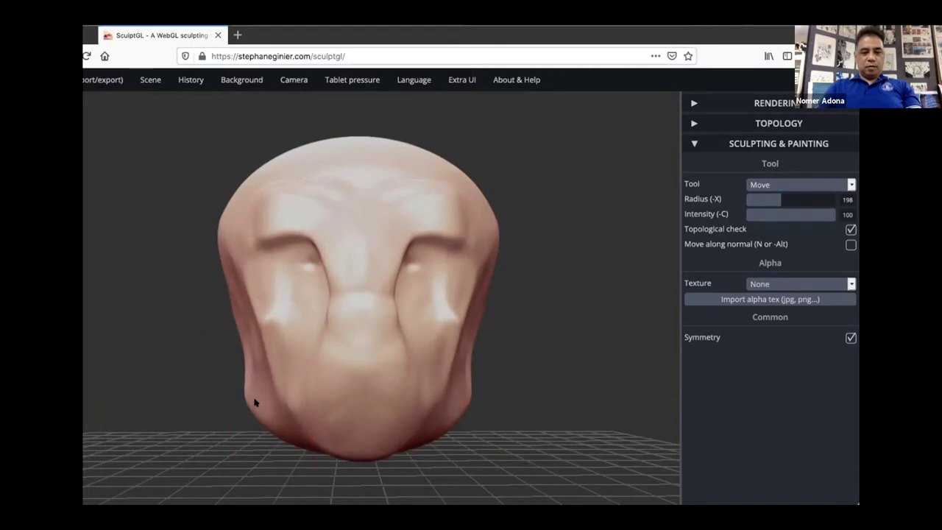
left_click_drag(255, 401, 261, 402)
left_click_drag(555, 382, 544, 382)
Reshape the nose and inner brows using the Brush at intensity 49, reducing its radius to 47 and disabling Negative.
left_click(835, 192)
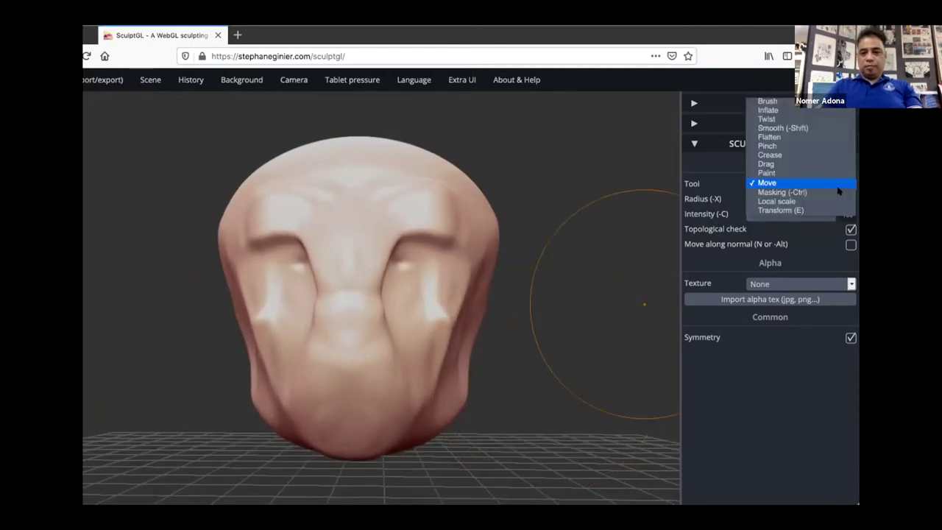
left_click(779, 103)
left_click_drag(757, 200, 753, 199)
mouse_move(348, 241)
left_mouse_down()
mouse_move(349, 307)
mouse_move(346, 298)
left_mouse_up()
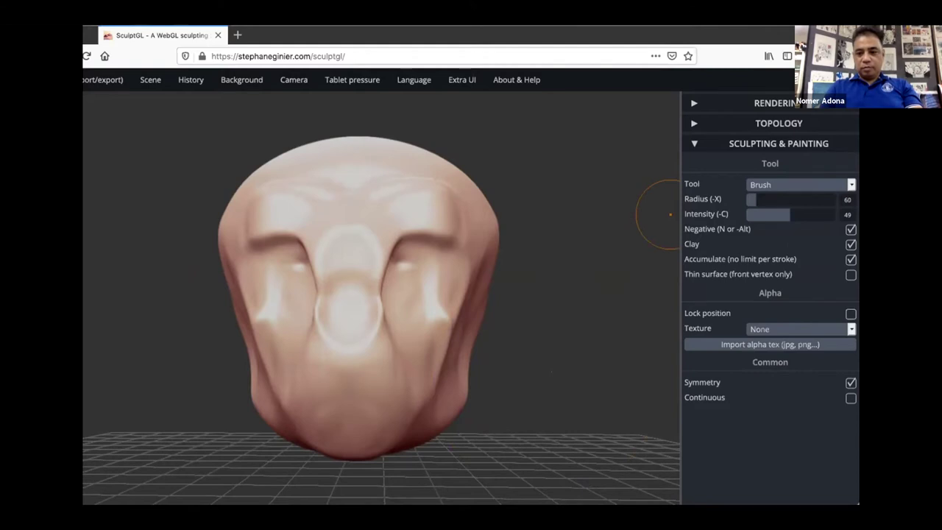
mouse_move(339, 256)
left_mouse_down()
mouse_move(346, 286)
mouse_move(321, 343)
mouse_move(314, 260)
mouse_move(319, 316)
left_mouse_up()
left_click_drag(752, 196, 750, 194)
mouse_move(346, 257)
left_mouse_down()
mouse_move(347, 297)
mouse_move(343, 239)
mouse_move(345, 315)
mouse_move(298, 223)
mouse_move(275, 219)
mouse_move(296, 239)
mouse_move(257, 241)
mouse_move(296, 253)
mouse_move(285, 251)
left_mouse_up()
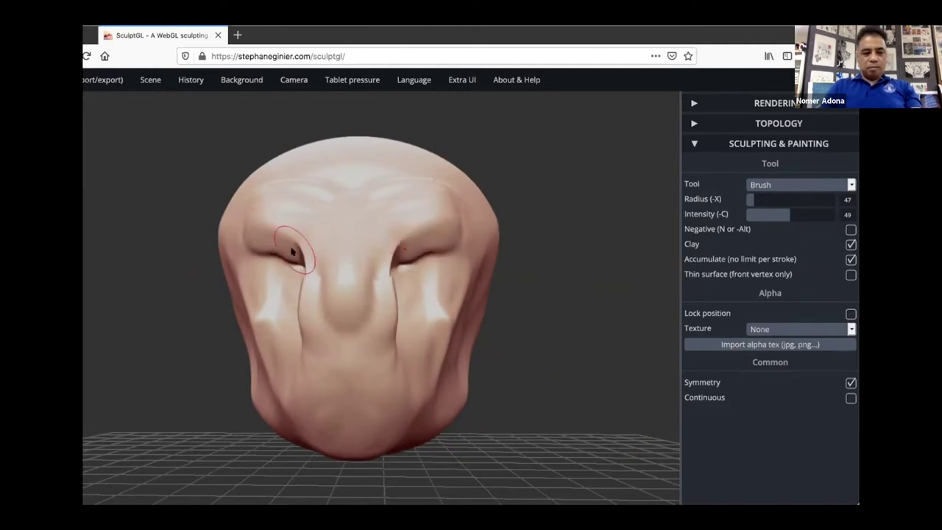
Smooth the mirrored eye sockets and the creases beside the nose with the Smooth tool.
key("shift")
left_click_drag(295, 263, 314, 316, "shift")
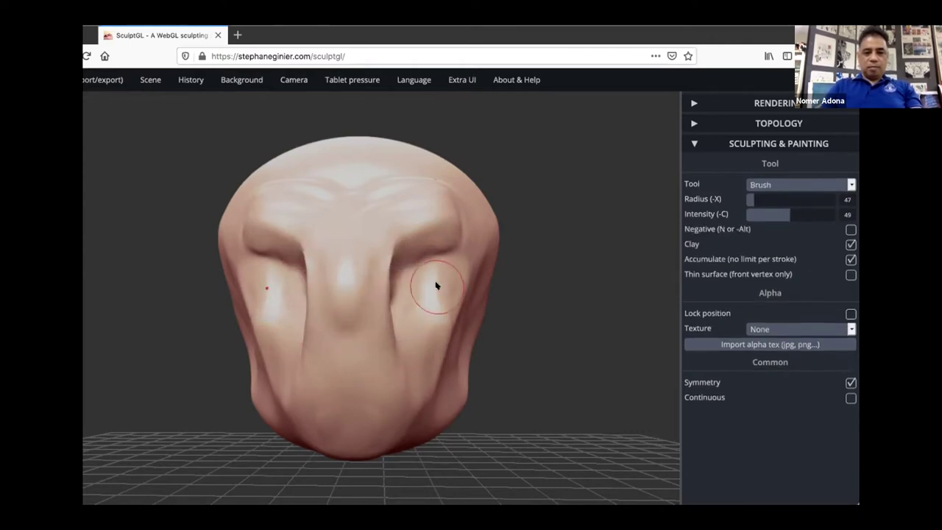
left_click_drag(412, 299, 396, 318, "shift")
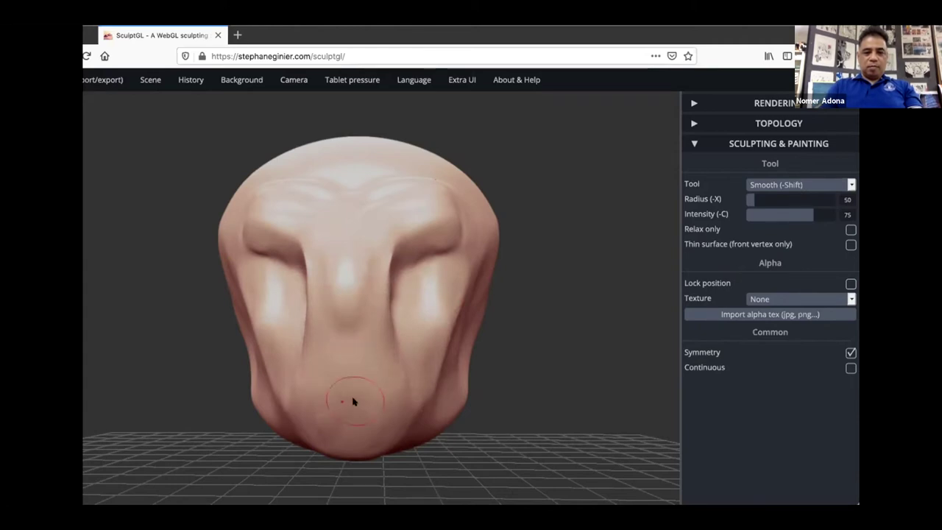
Build up the lips and nostrils with the Brush and carve the sides of the nose bridge with Negative enabled.
mouse_move(327, 402)
left_mouse_down()
mouse_move(349, 399)
mouse_move(319, 383)
left_mouse_up()
mouse_move(326, 328)
left_mouse_down()
mouse_move(347, 335)
mouse_move(326, 331)
left_mouse_up()
mouse_move(312, 398)
left_mouse_down()
mouse_move(348, 398)
mouse_move(327, 407)
left_mouse_up()
left_click_drag(328, 368, 371, 366)
mouse_move(339, 307)
left_mouse_down()
mouse_move(341, 276)
mouse_move(342, 318)
mouse_move(340, 275)
left_mouse_up()
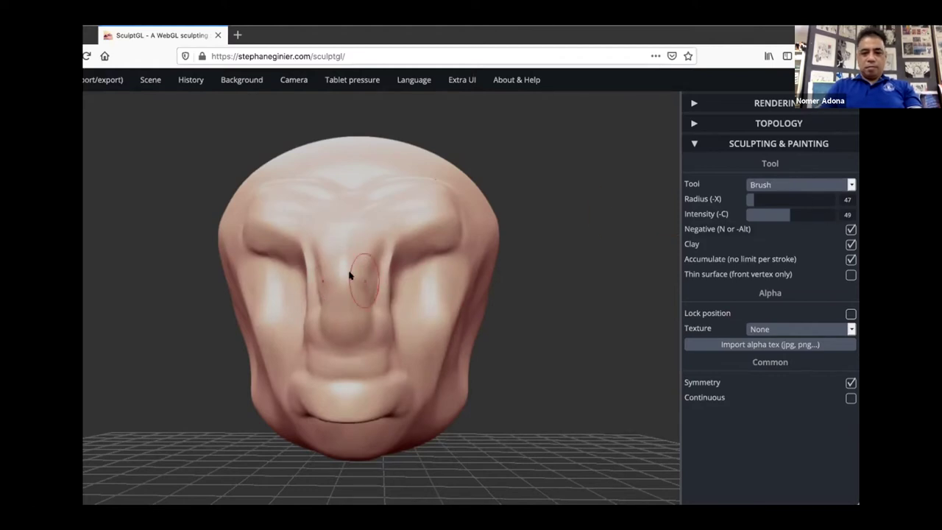
mouse_move(390, 278)
left_mouse_down()
mouse_move(388, 255)
mouse_move(382, 301)
mouse_move(385, 251)
mouse_move(385, 322)
mouse_move(371, 275)
left_mouse_up()
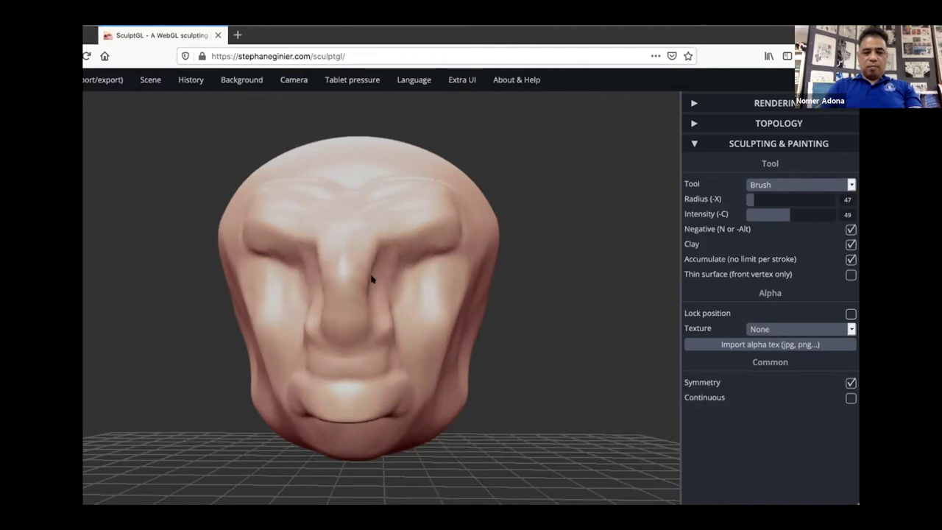
Reshape the brow and mouth profile from the side of the head using the Move tool with radius 198.
mouse_move(523, 347)
left_mouse_down()
mouse_move(299, 326)
mouse_move(281, 264)
mouse_move(362, 229)
mouse_move(283, 265)
left_mouse_up()
left_click_drag(476, 381, 200, 261)
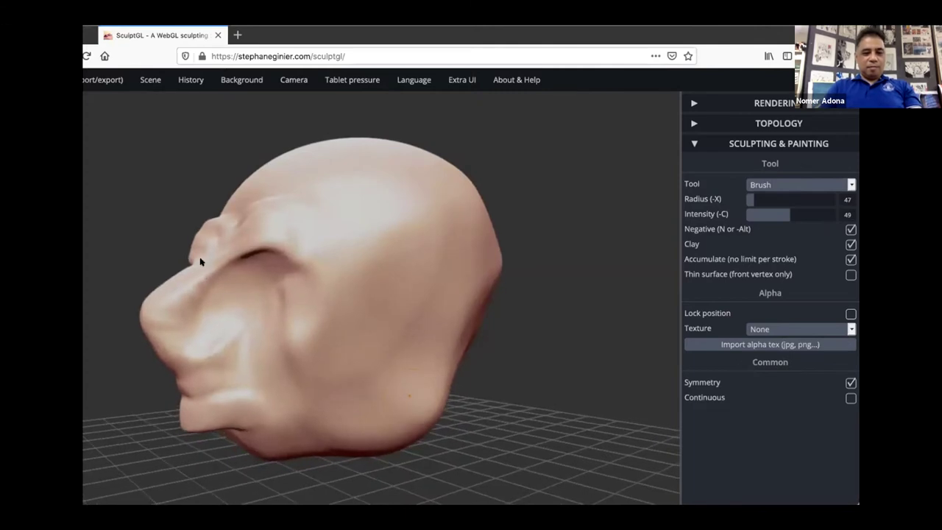
left_click(799, 186)
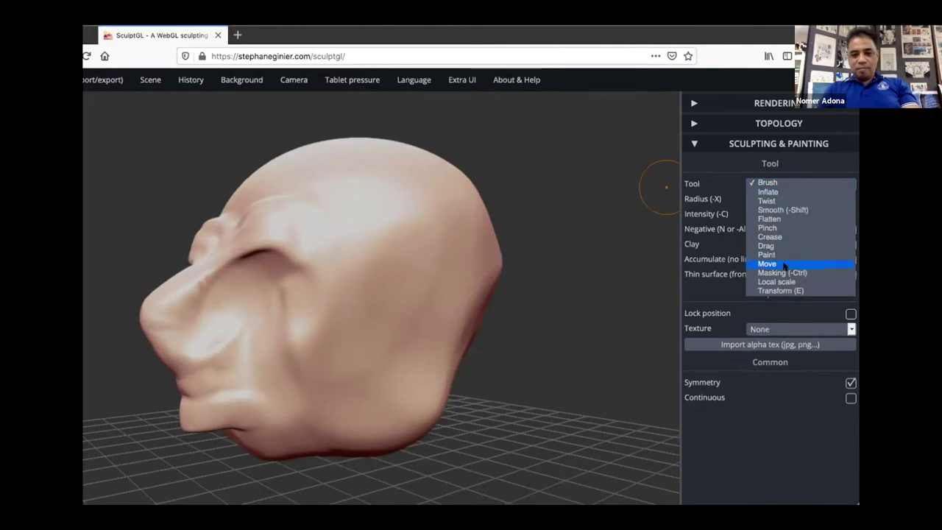
left_click(785, 265)
mouse_move(189, 253)
left_mouse_down()
mouse_move(204, 250)
mouse_move(173, 255)
left_mouse_up()
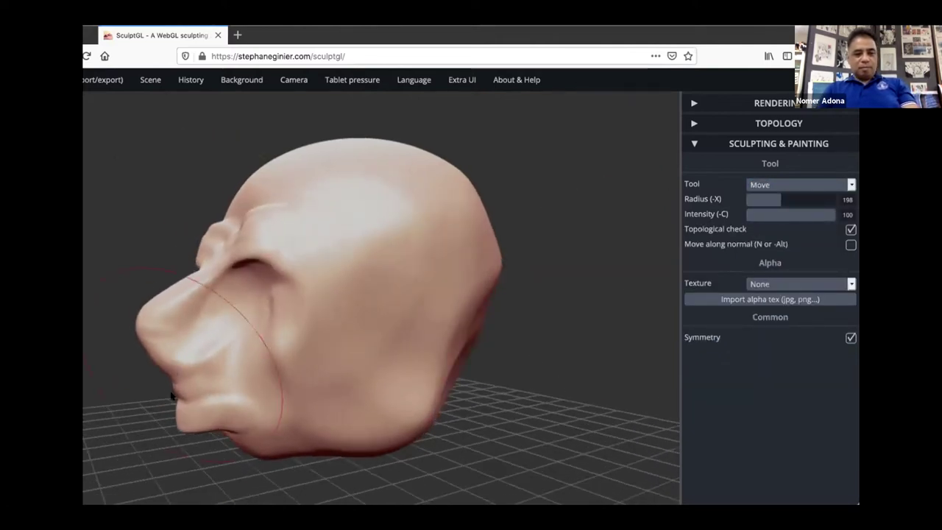
left_click_drag(169, 371, 189, 371)
Push the lower cheeks and jaw inward to narrow the face with the Move tool.
left_click_drag(580, 385, 697, 374)
left_click_drag(324, 488, 230, 458)
mouse_move(235, 415)
left_mouse_down()
mouse_move(227, 418)
mouse_move(232, 409)
mouse_move(273, 422)
left_mouse_up()
left_click_drag(591, 317, 687, 337)
left_click_drag(553, 358, 656, 361)
mouse_move(591, 377)
left_mouse_down()
mouse_move(625, 368)
mouse_move(596, 379)
left_mouse_up()
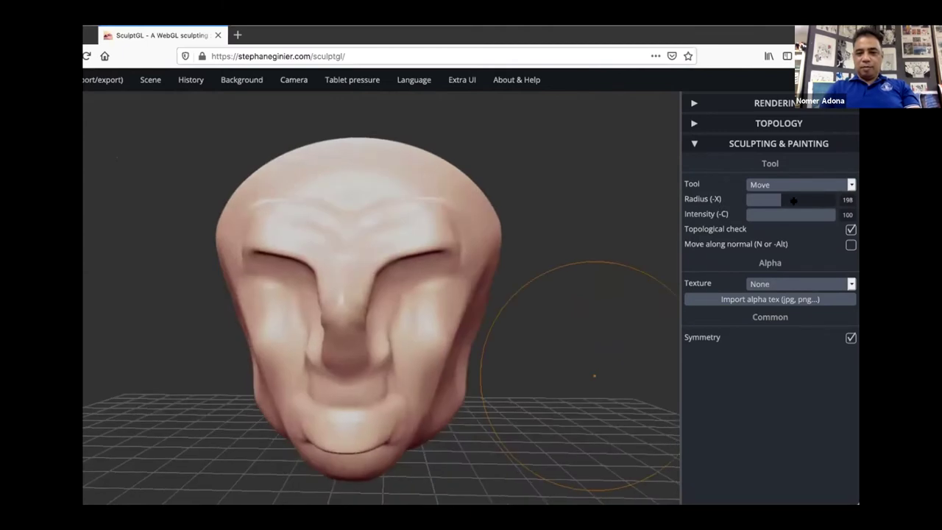
Carve the mirrored eye sockets under the brows using the Brush with Negative enabled and radius 47.
left_click(810, 184)
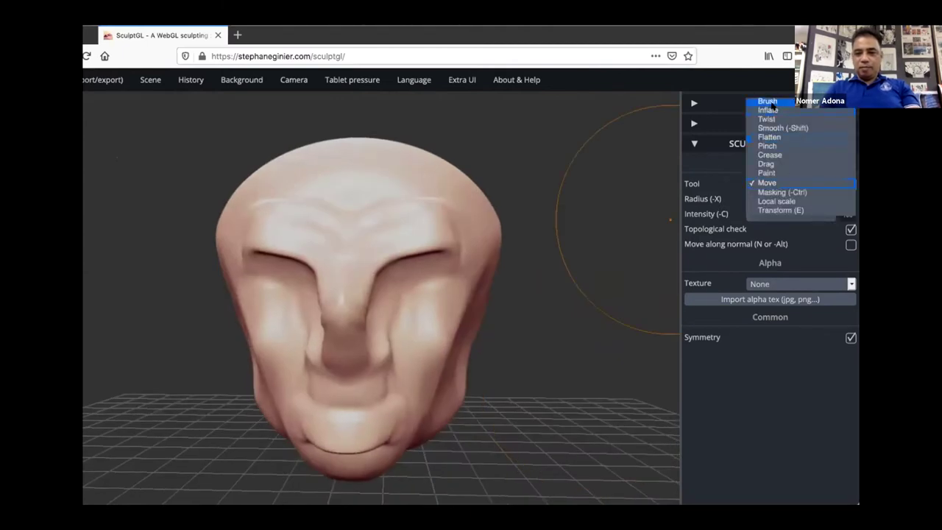
left_click(768, 101)
mouse_move(409, 258)
left_mouse_down()
mouse_move(378, 274)
mouse_move(366, 295)
mouse_move(394, 265)
mouse_move(429, 253)
mouse_move(455, 259)
mouse_move(391, 274)
mouse_move(372, 298)
mouse_move(425, 271)
mouse_move(372, 275)
mouse_move(436, 251)
mouse_move(378, 263)
left_mouse_up()
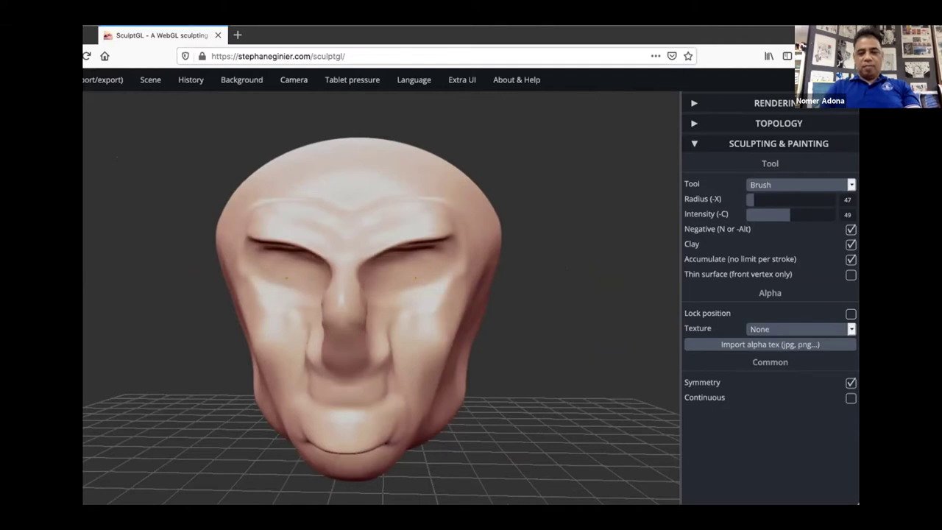
Push the area under the nose inward using the Move tool with radius 89 and intensity 27.
mouse_move(583, 308)
left_mouse_down()
mouse_move(442, 308)
mouse_move(562, 311)
mouse_move(474, 316)
left_mouse_up()
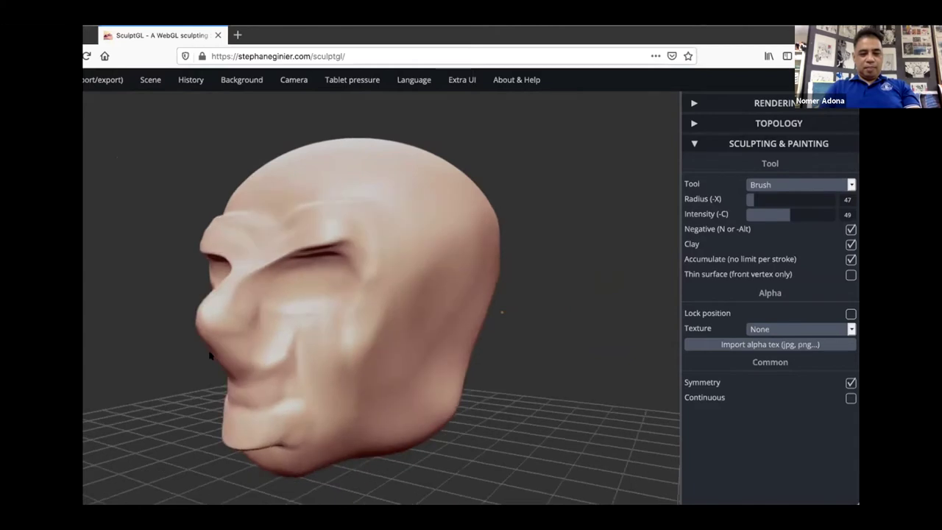
left_click(778, 185)
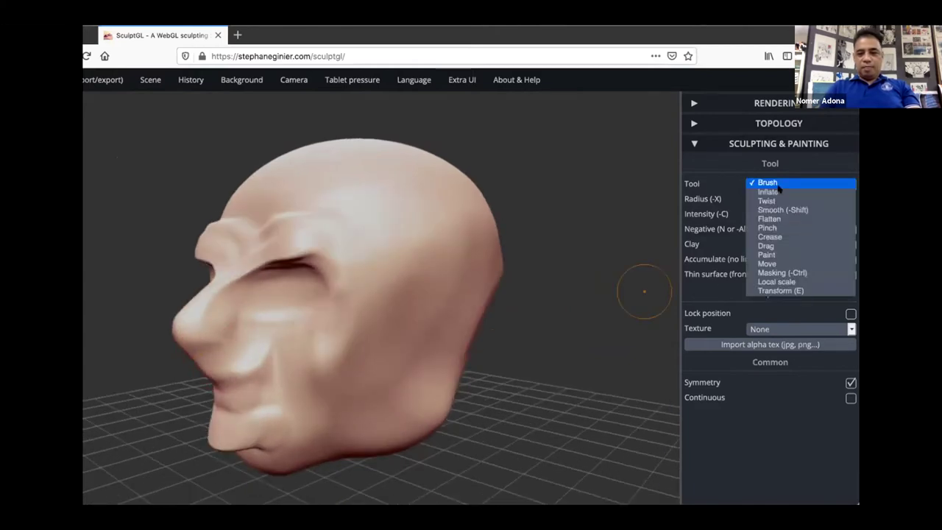
left_click(767, 263)
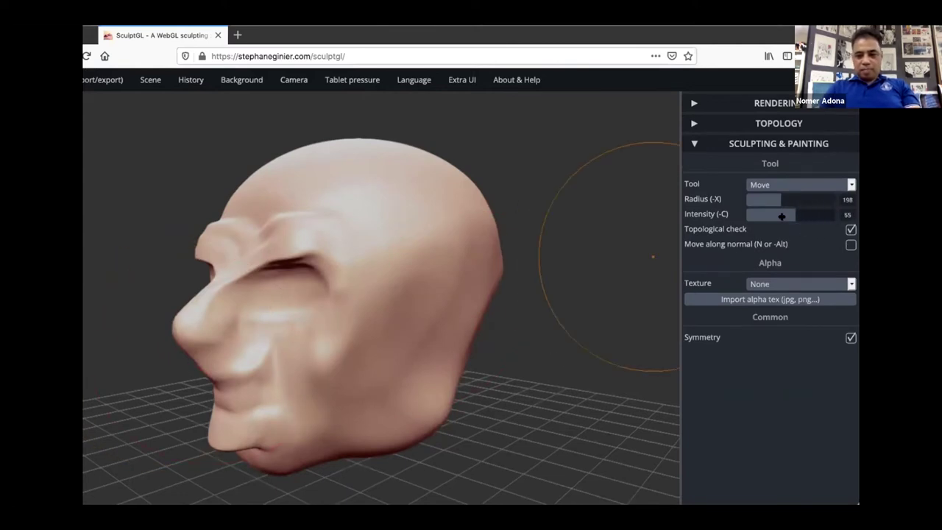
mouse_move(782, 216)
left_mouse_down()
mouse_move(769, 221)
mouse_move(763, 206)
left_mouse_up()
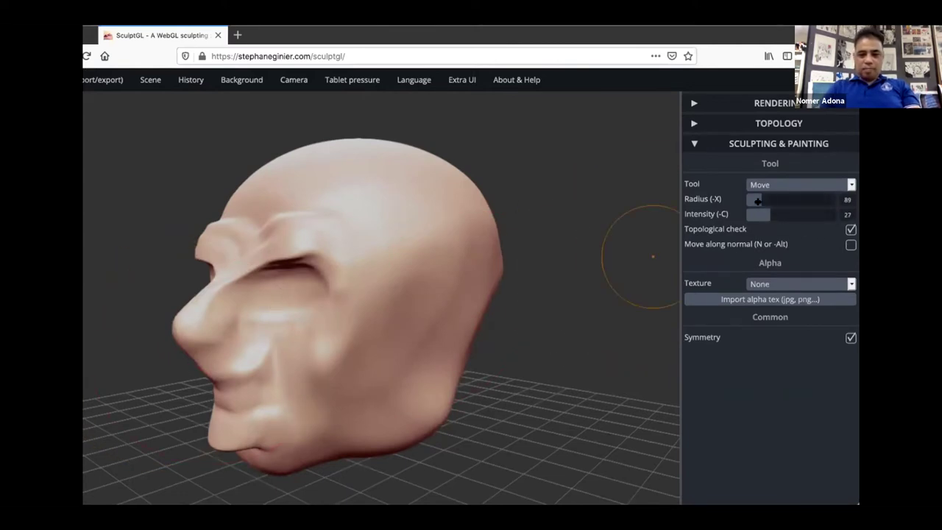
left_click_drag(217, 359, 234, 367)
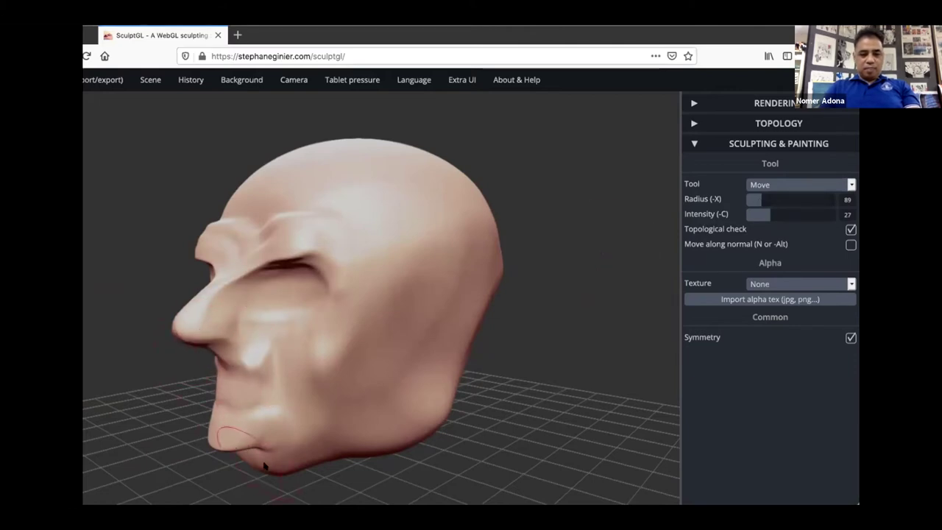
Set the Move radius to 182 and push the underside of the jaw and the back of the head upward and inward.
mouse_move(521, 464)
left_mouse_down()
mouse_move(264, 467)
mouse_move(280, 404)
mouse_move(344, 370)
left_mouse_up()
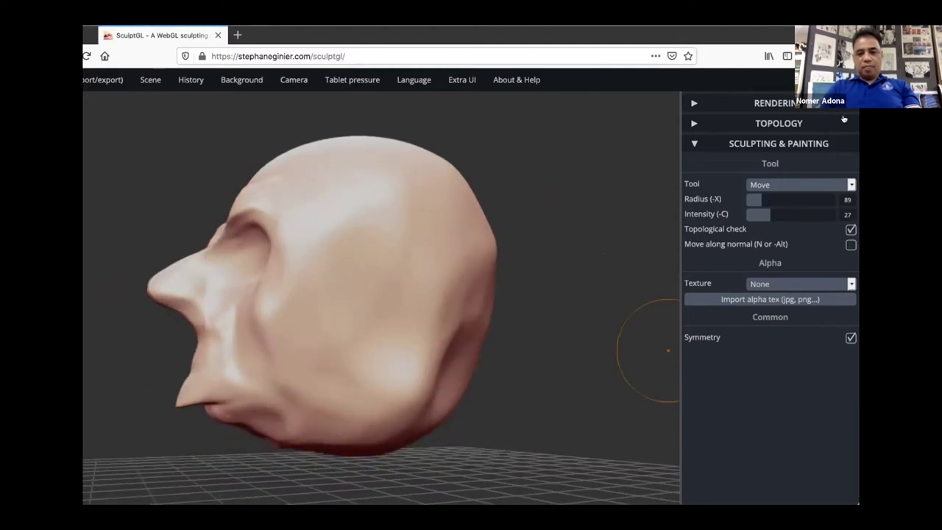
left_click_drag(765, 199, 778, 199)
mouse_move(303, 438)
left_mouse_down()
mouse_move(323, 390)
mouse_move(326, 413)
mouse_move(328, 402)
left_mouse_up()
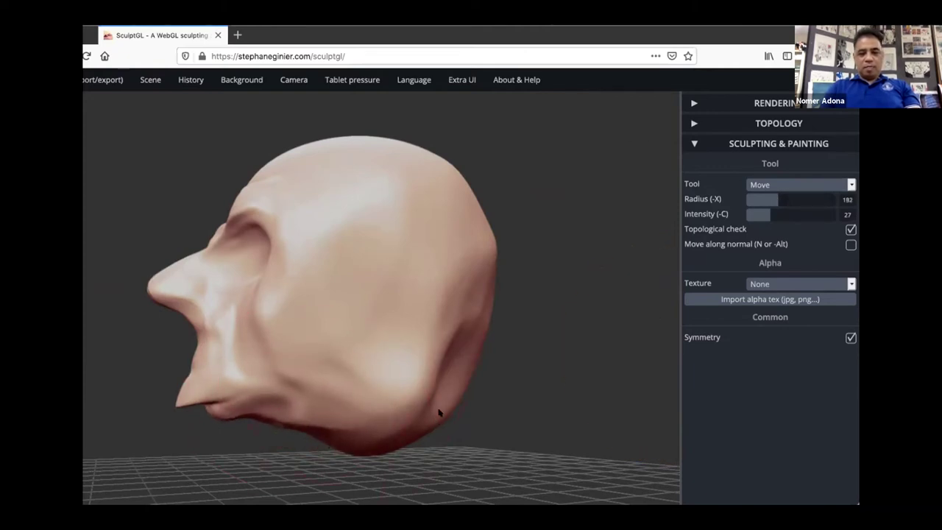
left_click_drag(440, 414, 384, 328)
left_click_drag(391, 417, 381, 372)
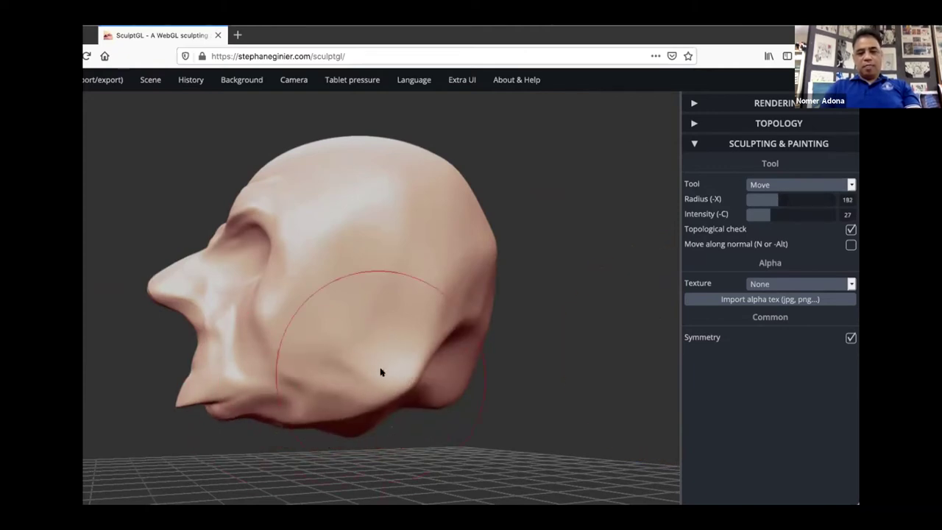
mouse_move(433, 402)
left_mouse_down()
mouse_move(404, 353)
mouse_move(418, 360)
mouse_move(402, 350)
left_mouse_up()
left_click_drag(485, 293, 465, 292)
Carve along the side of the jaw up to the cheek using the Brush with Negative enabled and radius 89.
mouse_move(465, 360)
left_mouse_down()
mouse_move(446, 360)
mouse_move(536, 358)
left_mouse_up()
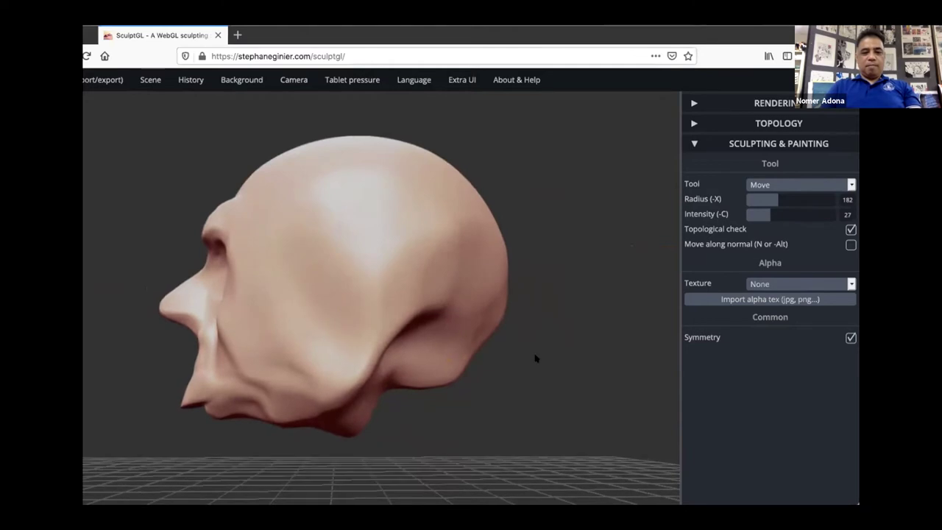
left_click_drag(478, 429, 595, 439)
right_click_drag(594, 439, 505, 411)
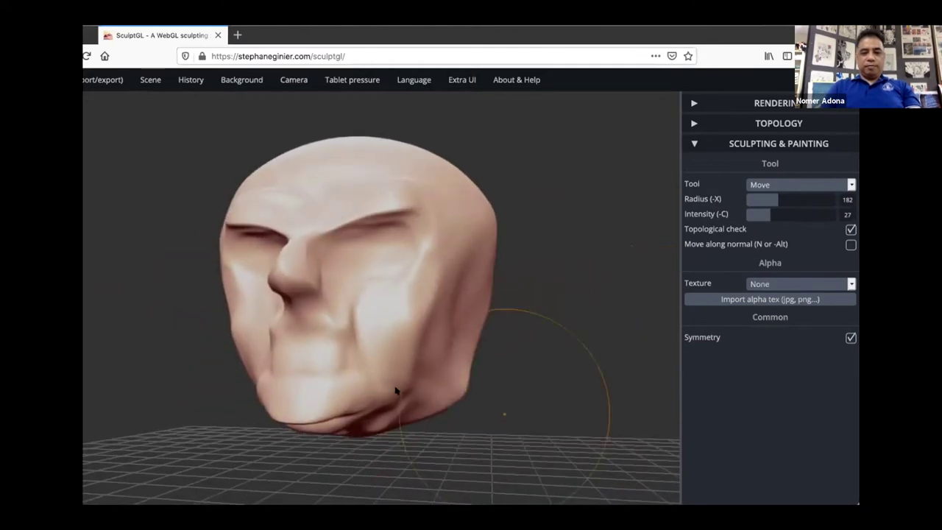
left_click(769, 183)
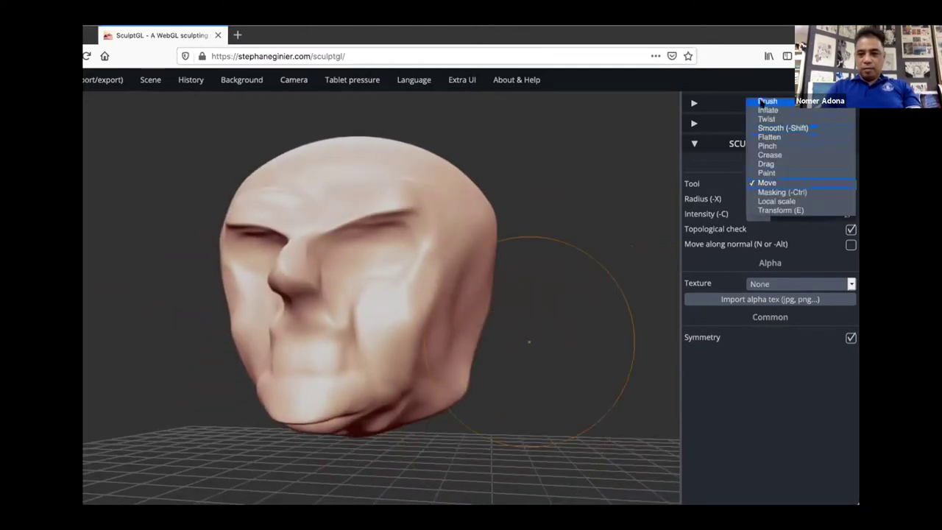
left_click_drag(751, 195, 757, 195)
left_click_drag(399, 374, 451, 312)
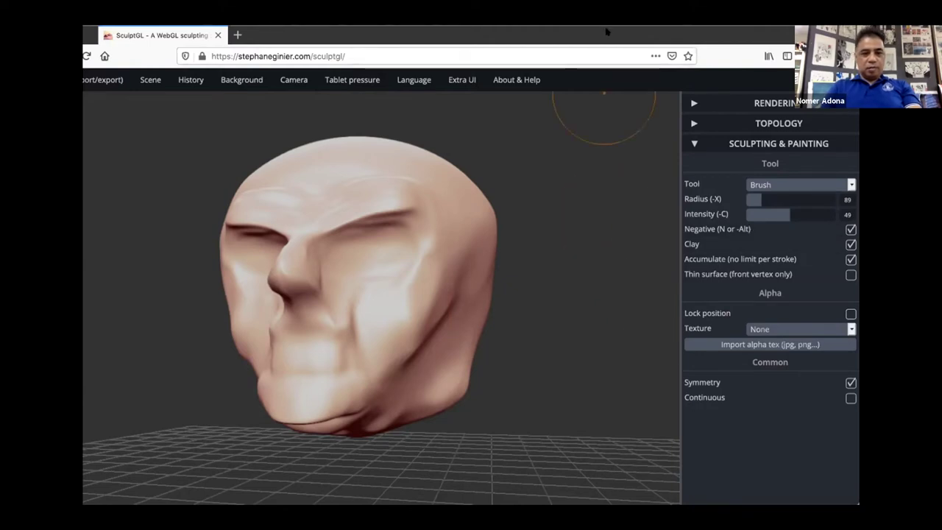
Set the Brush intensity to 29, disable Negative, and fill out the jawline, cheeks and mouth area.
left_click_drag(609, 31, 655, 31)
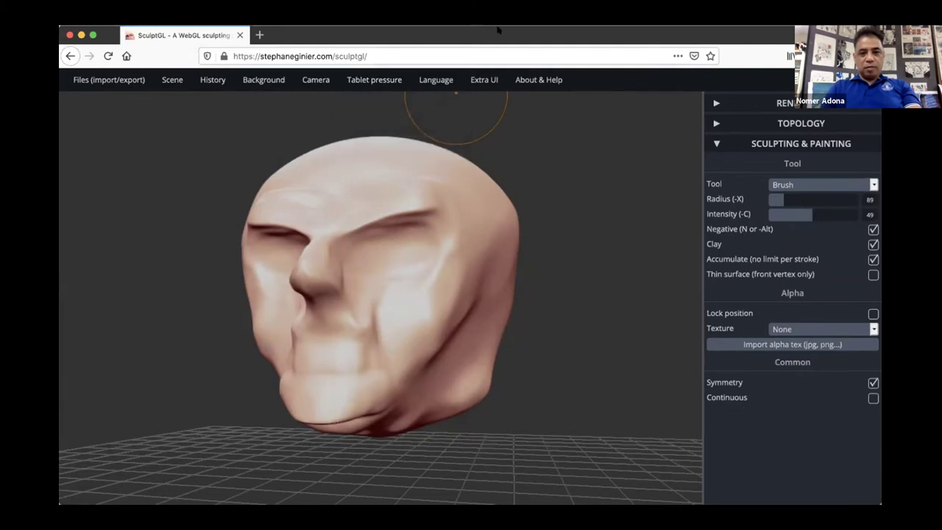
left_click_drag(472, 32, 426, 32)
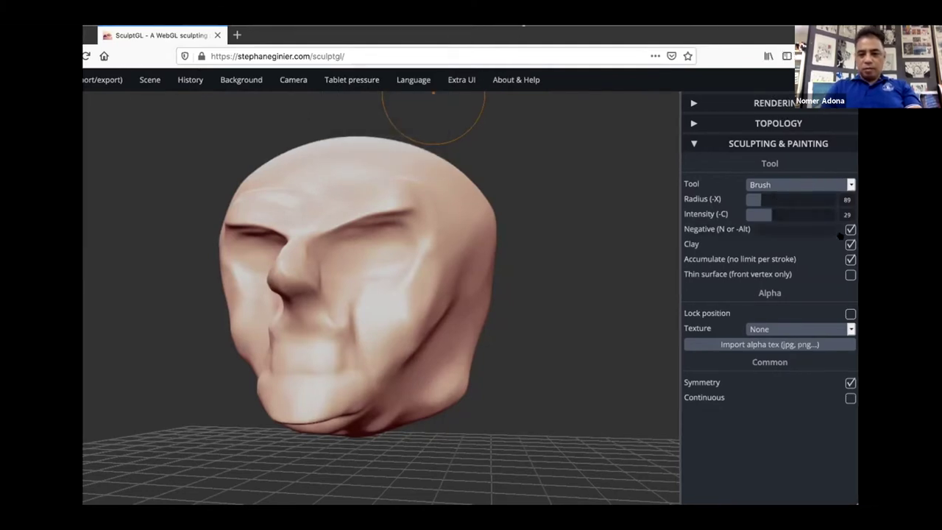
mouse_move(360, 402)
left_mouse_down()
mouse_move(396, 379)
mouse_move(447, 318)
mouse_move(413, 367)
mouse_move(362, 406)
mouse_move(447, 319)
left_mouse_up()
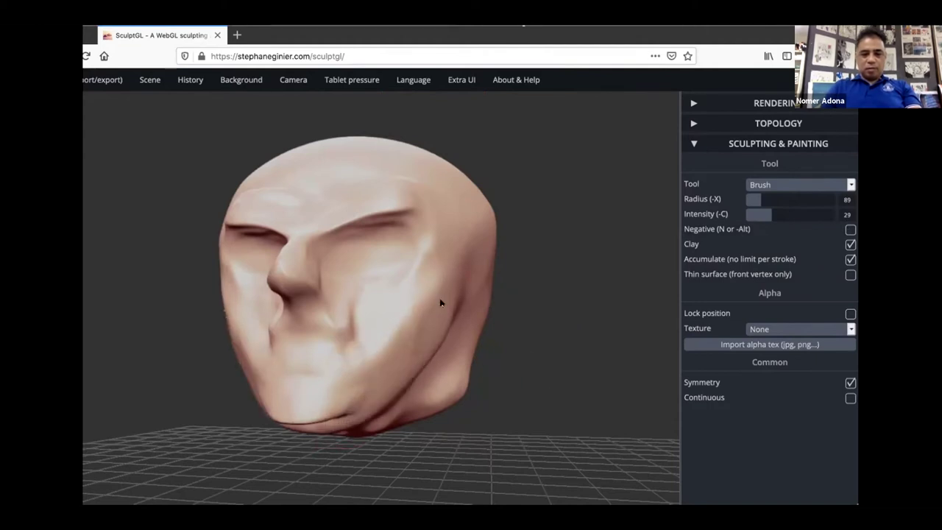
mouse_move(331, 300)
left_mouse_down()
mouse_move(376, 341)
mouse_move(366, 339)
left_mouse_up()
left_click_drag(302, 341, 307, 369)
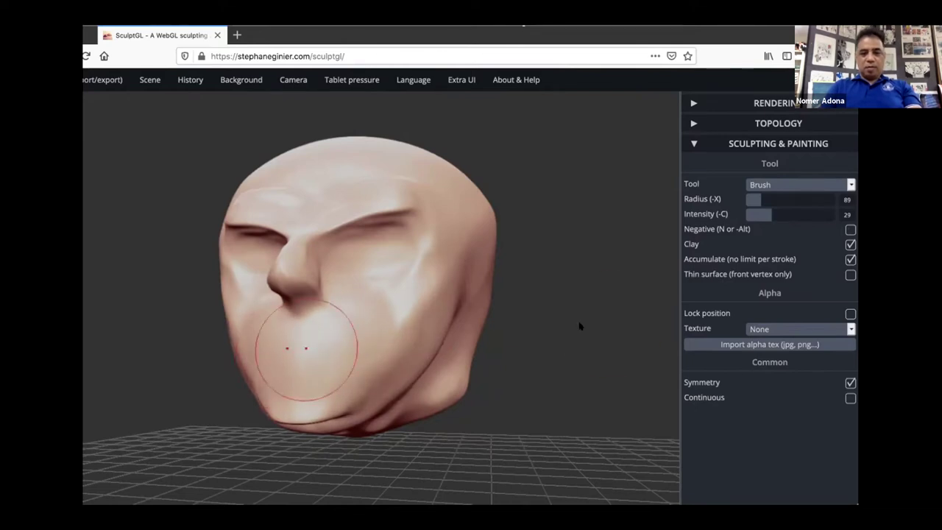
Build up the forehead and brows with the Brush at radius 89, and disable Symmetry.
mouse_move(591, 330)
left_mouse_down()
mouse_move(375, 211)
mouse_move(343, 227)
left_mouse_up()
left_click_drag(247, 198, 396, 246)
mouse_move(358, 219)
left_mouse_down()
mouse_move(405, 247)
mouse_move(374, 240)
left_mouse_up()
left_click_drag(519, 326, 587, 328)
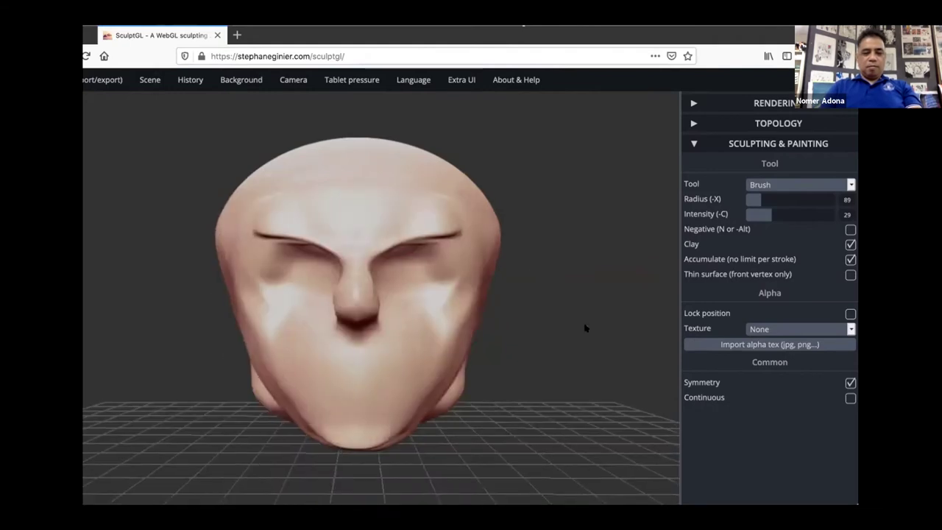
left_click_drag(376, 335, 369, 346)
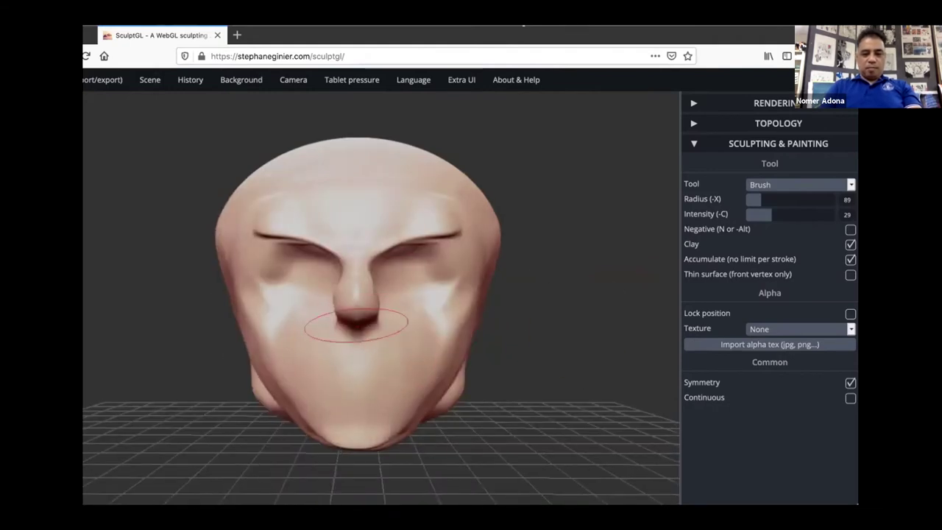
left_click(701, 384)
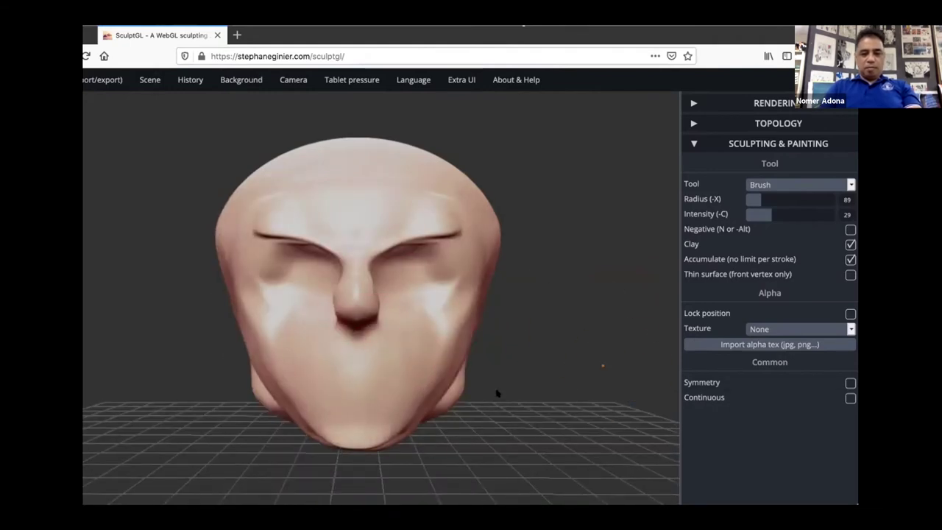
Slim the side of the nose using Inflate with Negative enabled, radius 82 and intensity 25.
mouse_move(497, 349)
left_mouse_down()
mouse_move(496, 363)
mouse_move(497, 353)
mouse_move(265, 300)
mouse_move(232, 323)
left_mouse_up()
left_click_drag(580, 328, 758, 387)
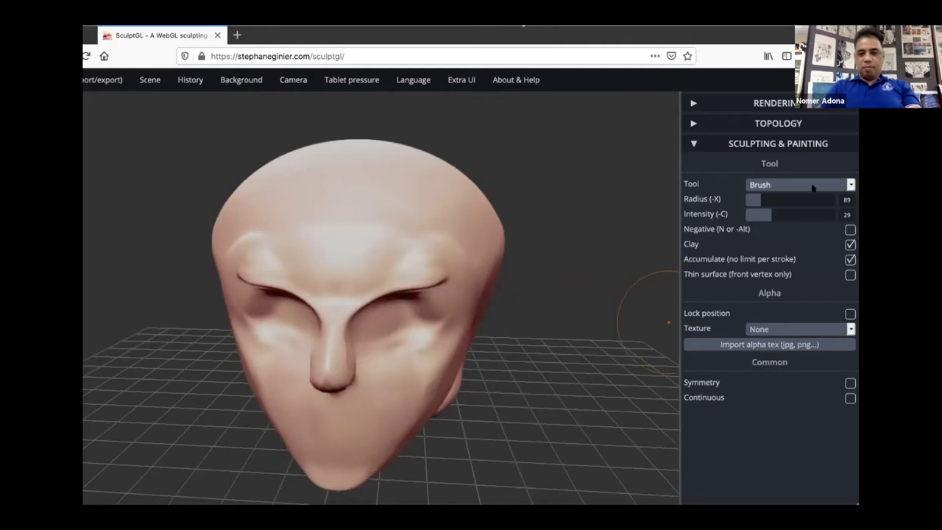
left_click(813, 187)
left_click(793, 193)
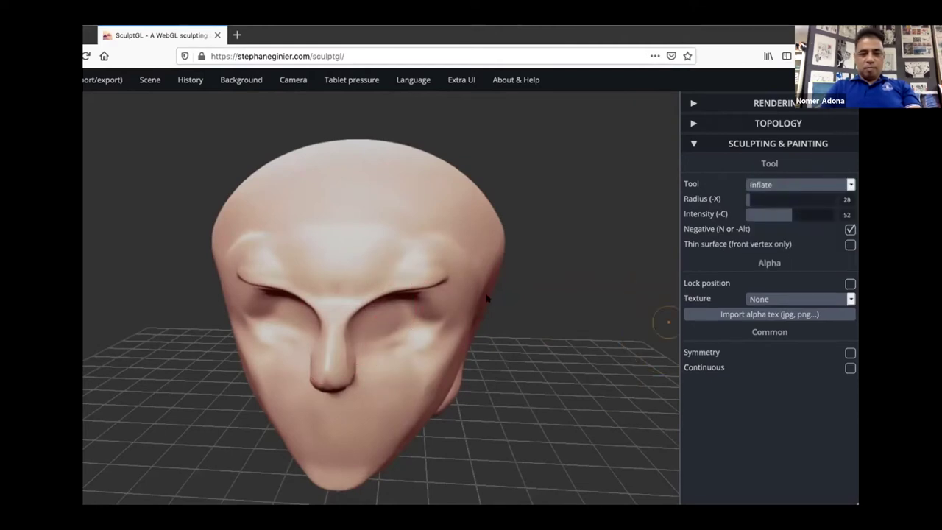
left_click_drag(747, 201, 758, 200)
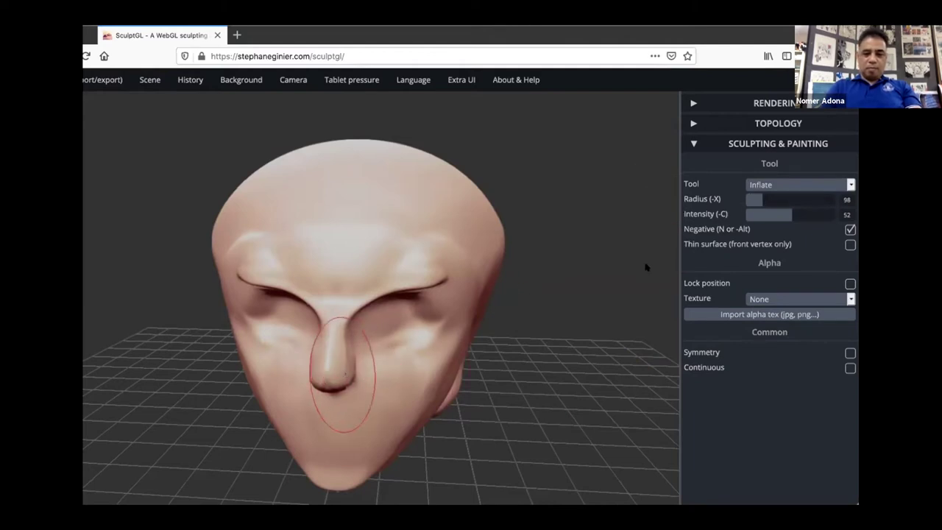
left_click_drag(766, 201, 759, 201)
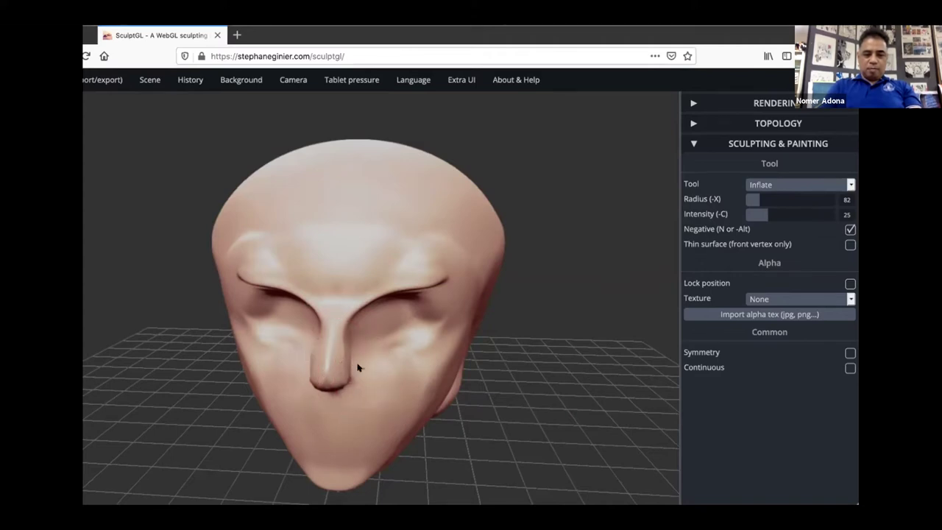
Disable Negative for Inflate and swell the side and tip of the nose.
left_click_drag(548, 400, 641, 333)
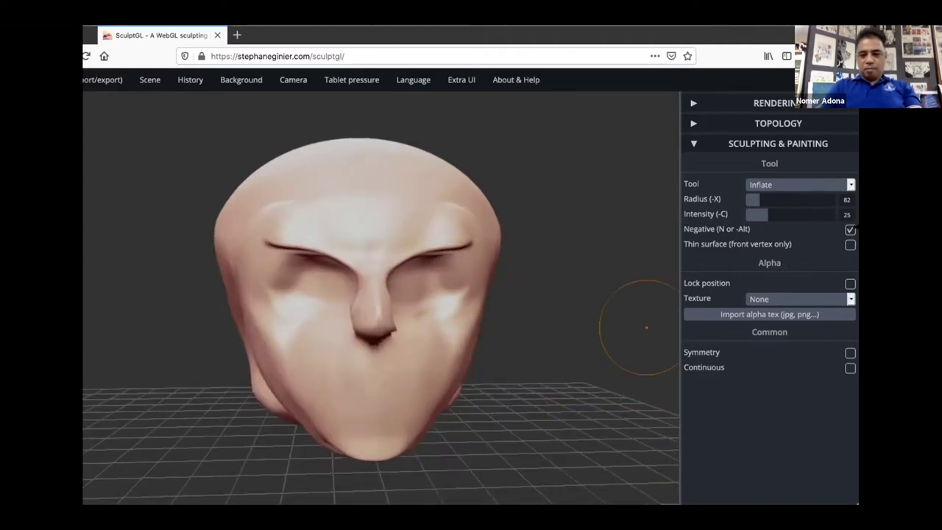
left_click(850, 229)
left_click(346, 312)
middle_click_drag(378, 322, 371, 318)
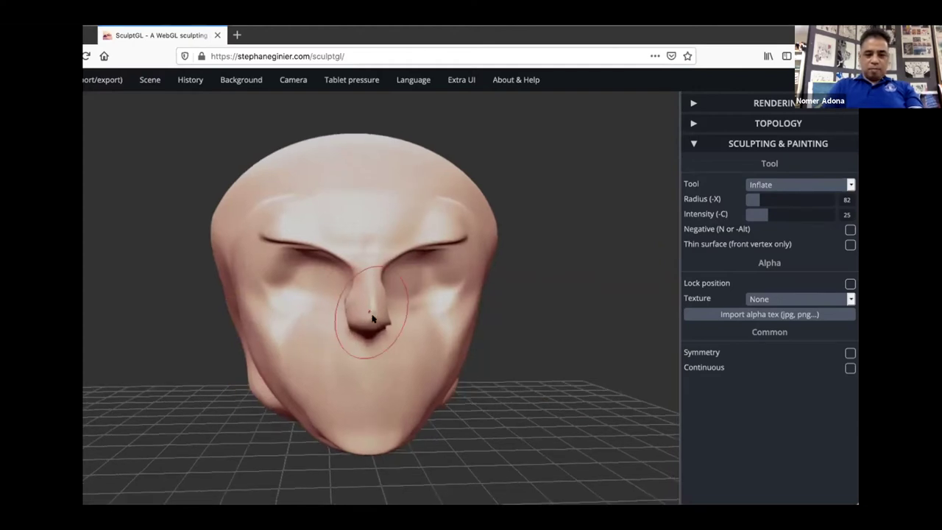
left_click_drag(564, 349, 336, 355)
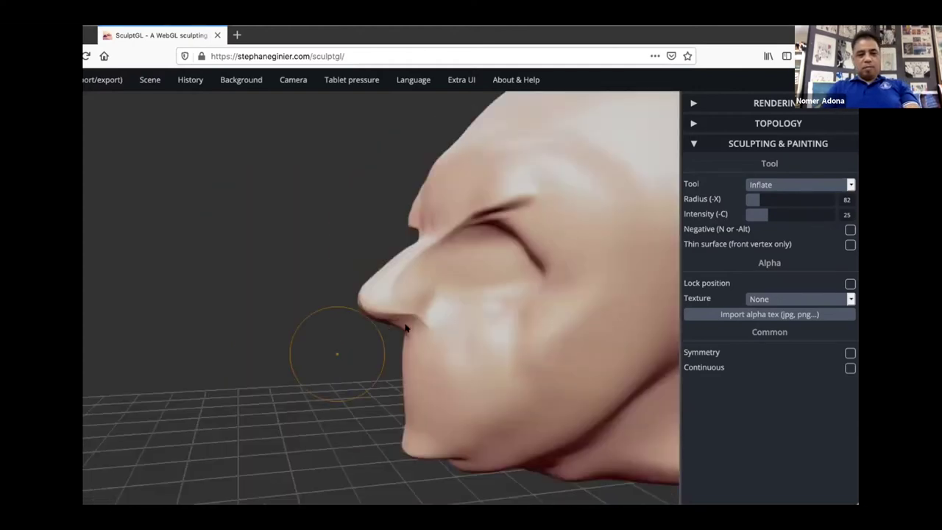
left_click_drag(296, 402, 534, 329)
Flatten the brow, cheek and jaw on one side of the face using Flatten with radius 133 and intensity 36.
left_click(775, 188)
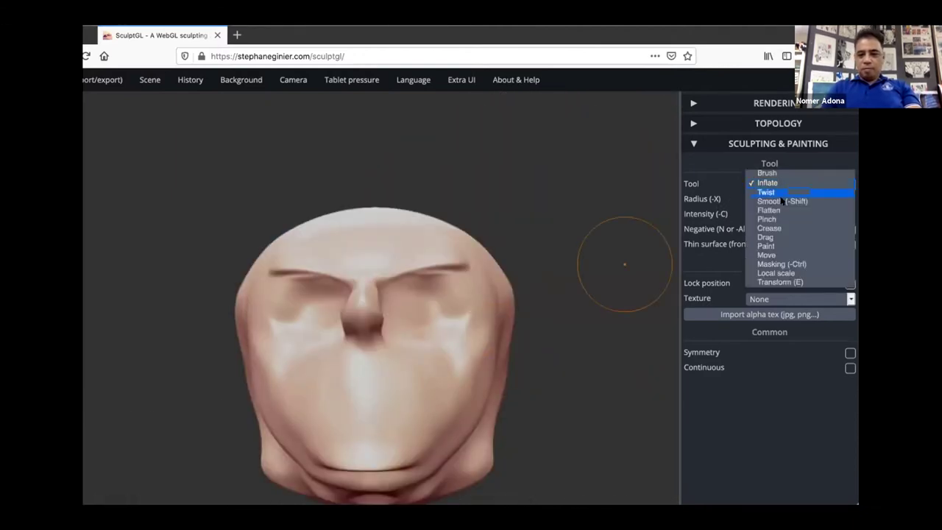
left_click(783, 213)
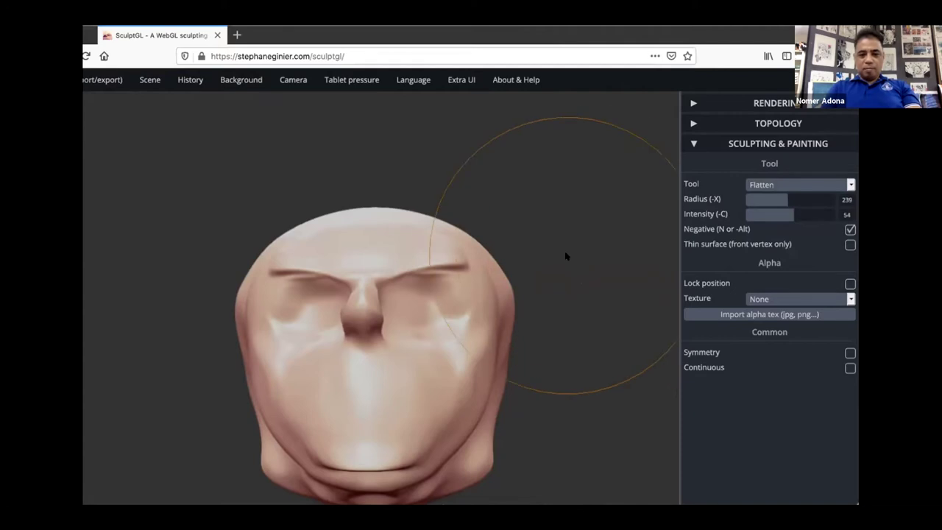
left_click_drag(567, 257, 571, 309)
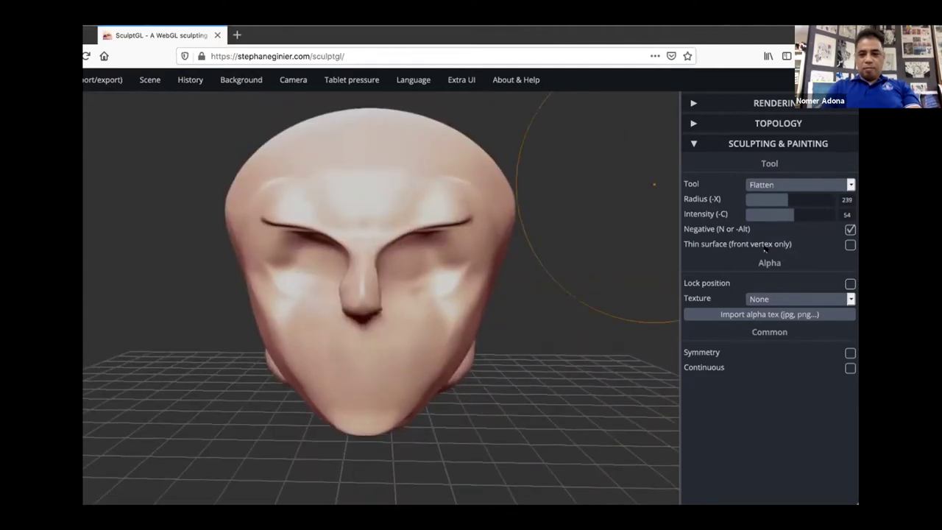
mouse_move(783, 199)
left_mouse_down()
mouse_move(760, 199)
mouse_move(769, 202)
left_mouse_up()
mouse_move(425, 164)
left_mouse_down()
mouse_move(465, 200)
mouse_move(484, 196)
mouse_move(466, 225)
left_mouse_up()
mouse_move(480, 324)
left_mouse_down()
mouse_move(469, 342)
mouse_move(475, 276)
left_mouse_up()
left_click_drag(467, 309, 438, 385)
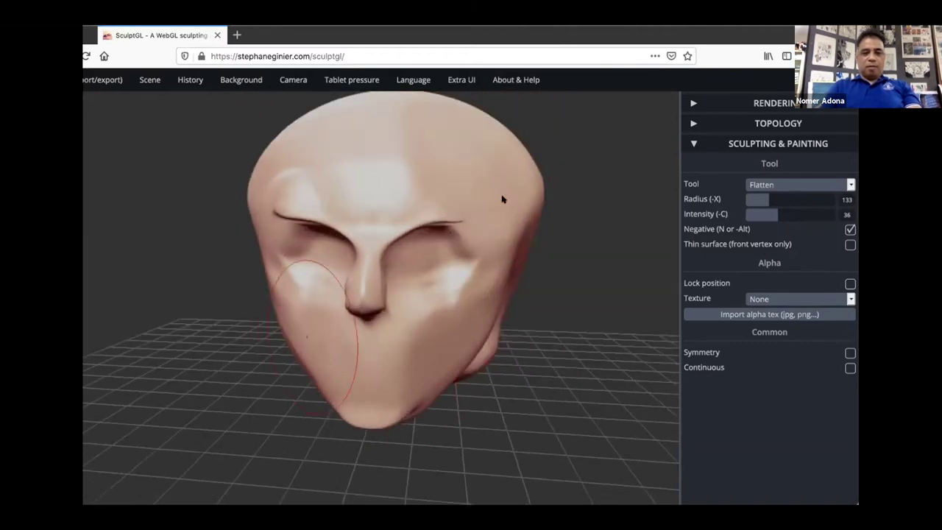
Flatten the temple on the same side, and the brow and temple on the opposite side of the face.
left_click_drag(542, 179, 542, 194)
mouse_move(531, 154)
left_mouse_down()
mouse_move(528, 209)
mouse_move(520, 176)
mouse_move(509, 198)
mouse_move(503, 184)
mouse_move(495, 199)
left_mouse_up()
left_click_drag(570, 278, 586, 276)
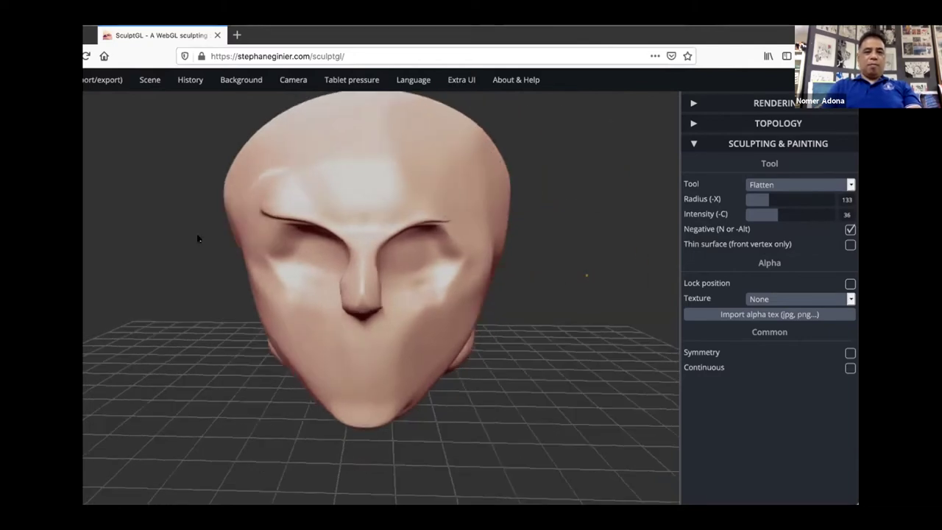
left_click_drag(274, 210, 279, 172)
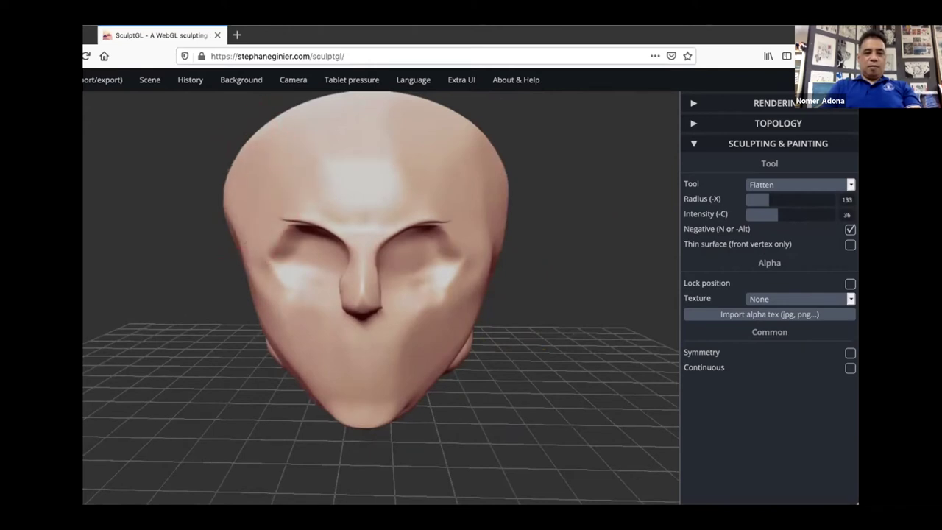
left_click_drag(224, 222, 226, 175)
Flatten the side of the head down to the jaw, and set the Flatten radius to 165.
mouse_move(508, 191)
left_mouse_down()
mouse_move(522, 199)
mouse_move(457, 213)
left_mouse_up()
left_click_drag(656, 151, 501, 166)
left_click_drag(616, 138, 627, 168)
left_click_drag(576, 262, 545, 289)
left_click_drag(475, 333, 403, 426)
left_click_drag(609, 398, 564, 326)
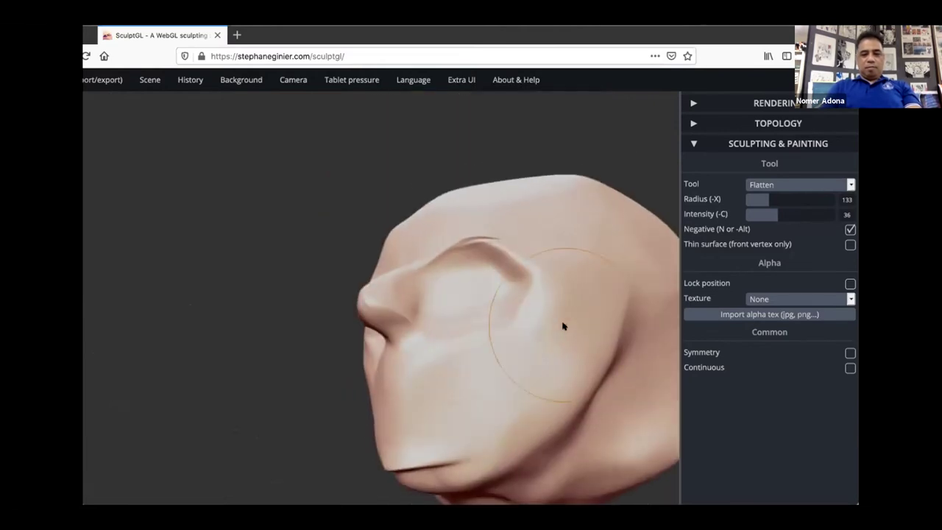
left_click(772, 200)
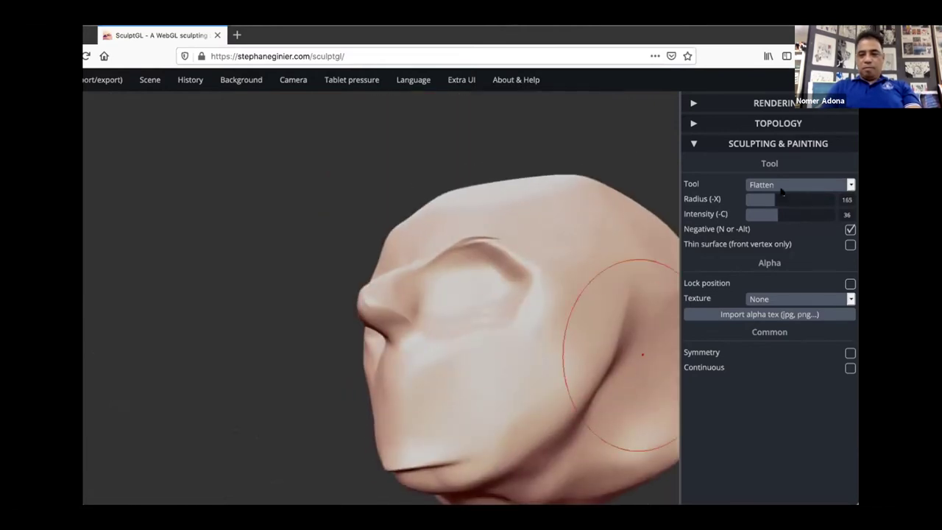
Build up the chin and lower lip area using the Brush with radius 89 and intensity 29.
left_click(784, 185)
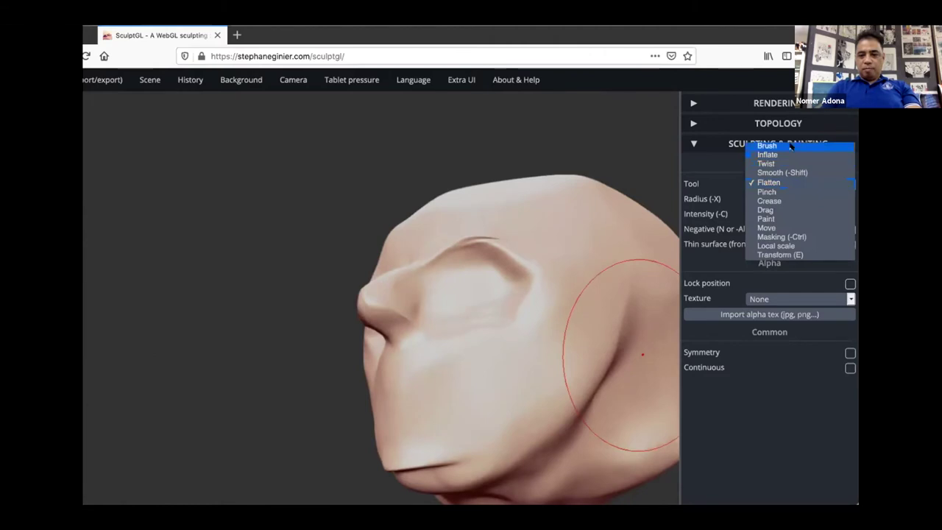
left_click(791, 147)
mouse_move(434, 488)
left_mouse_down()
mouse_move(394, 475)
mouse_move(469, 487)
left_mouse_up()
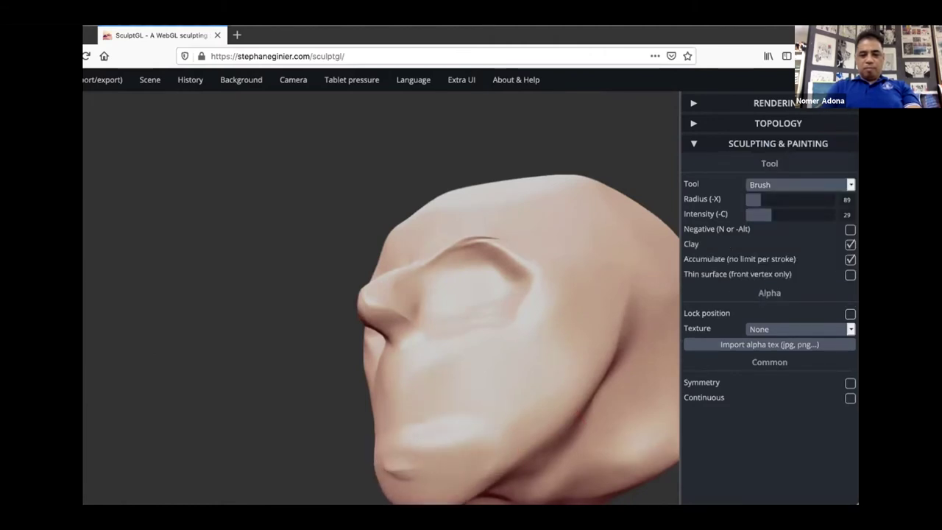
mouse_move(284, 395)
left_mouse_down()
mouse_move(346, 449)
mouse_move(251, 454)
left_mouse_up()
left_click_drag(492, 467, 421, 452)
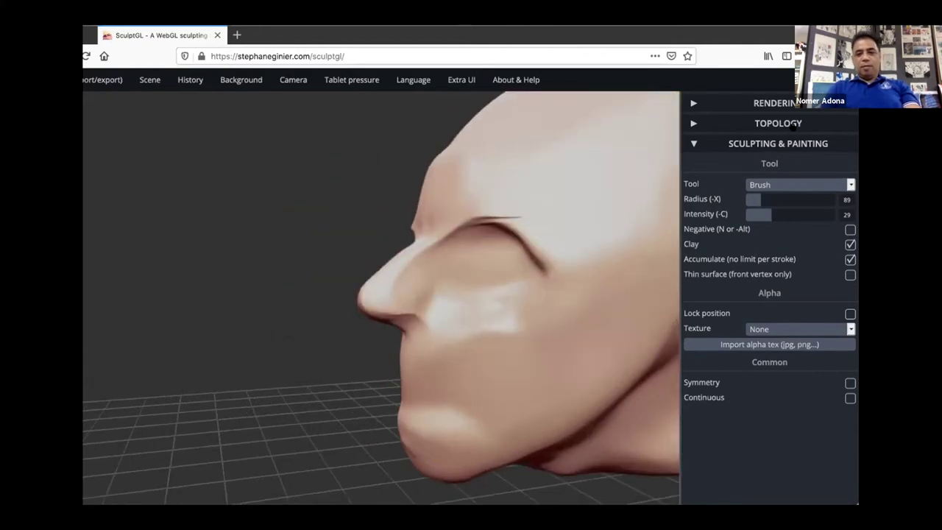
Push the chin and jaw upward and back using Move with radius 182 and intensity 27, and enable Symmetry.
left_click(792, 184)
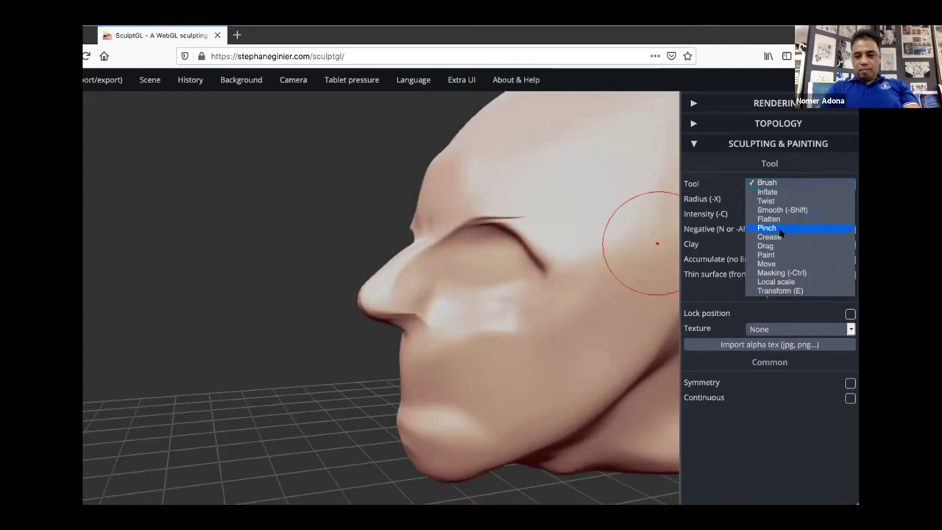
left_click(779, 264)
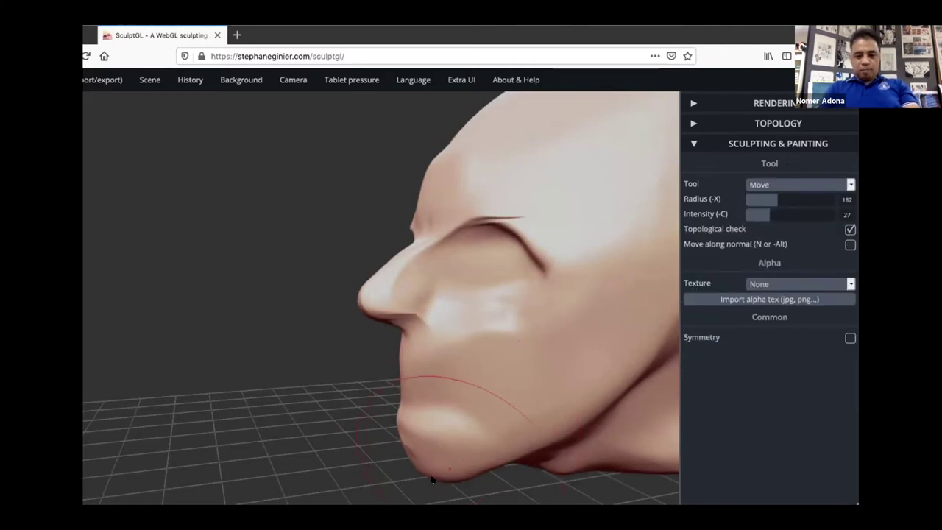
mouse_move(439, 448)
left_mouse_down()
mouse_move(447, 423)
mouse_move(428, 380)
left_mouse_up()
left_click_drag(486, 444, 523, 420)
left_click_drag(246, 423, 343, 430)
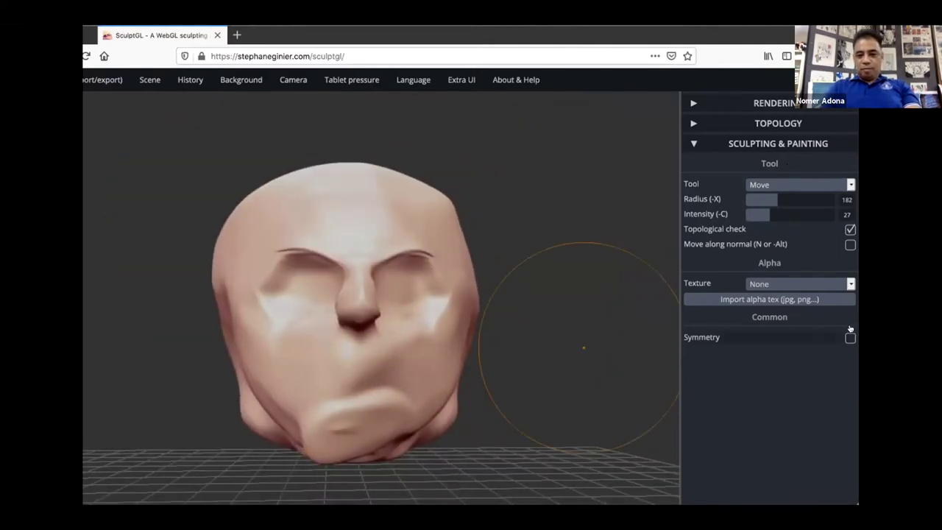
left_click_drag(349, 412, 325, 397)
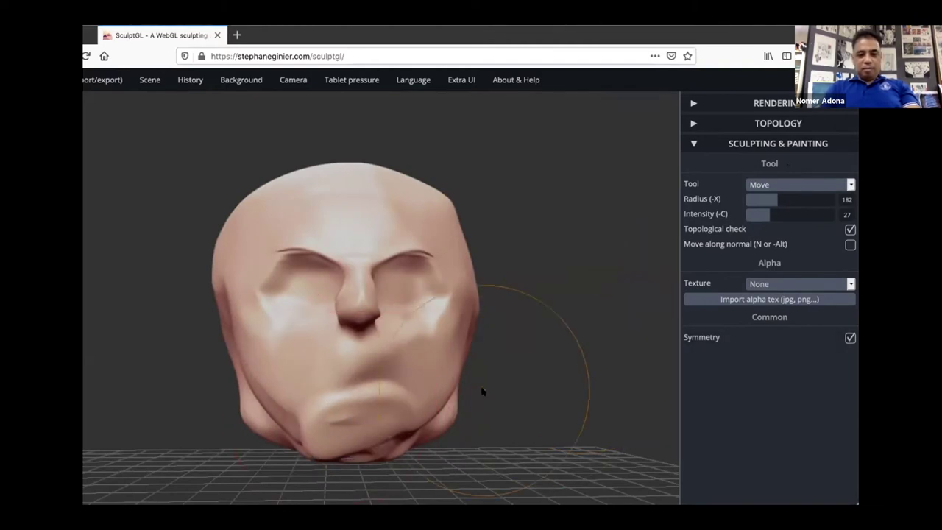
left_click_drag(577, 364, 526, 415)
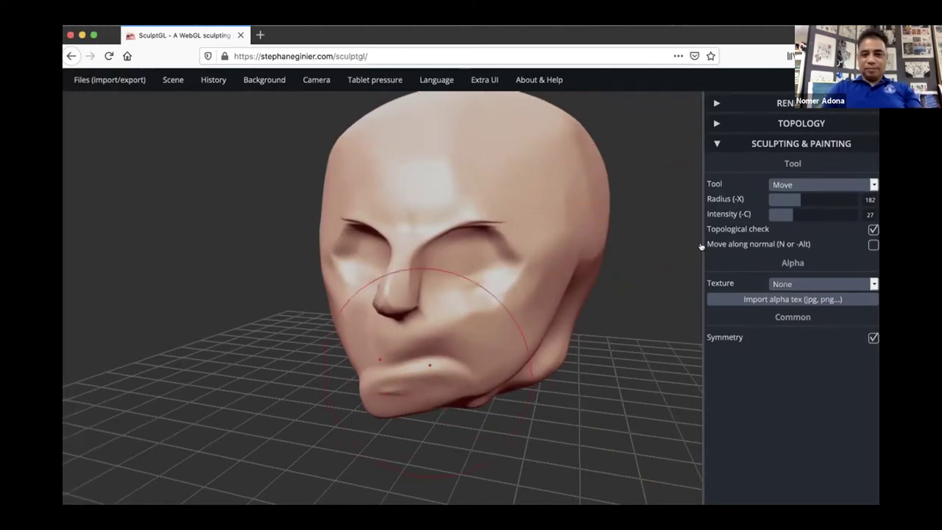
Set the Move radius to 149, and carve a mouth line above the chin using Crease with radius 25 and intensity 75.
left_click_drag(799, 195, 792, 199)
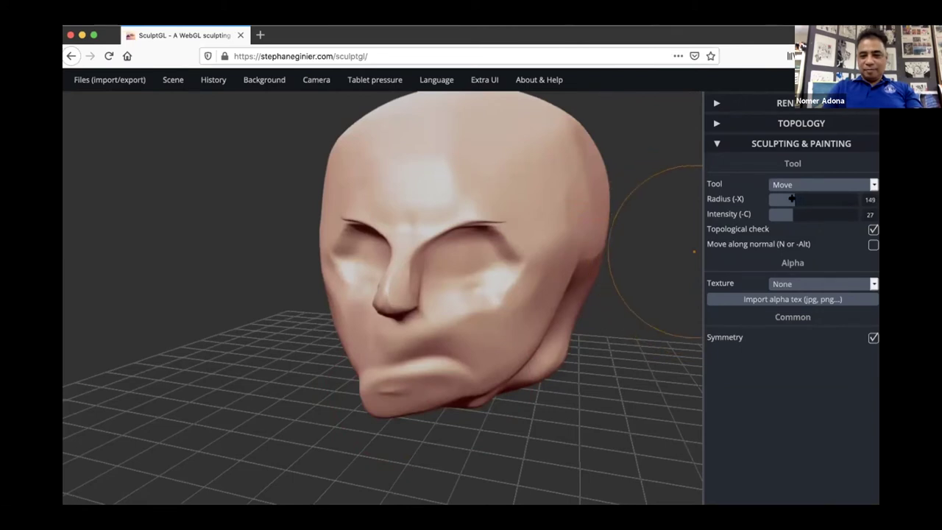
left_click(838, 185)
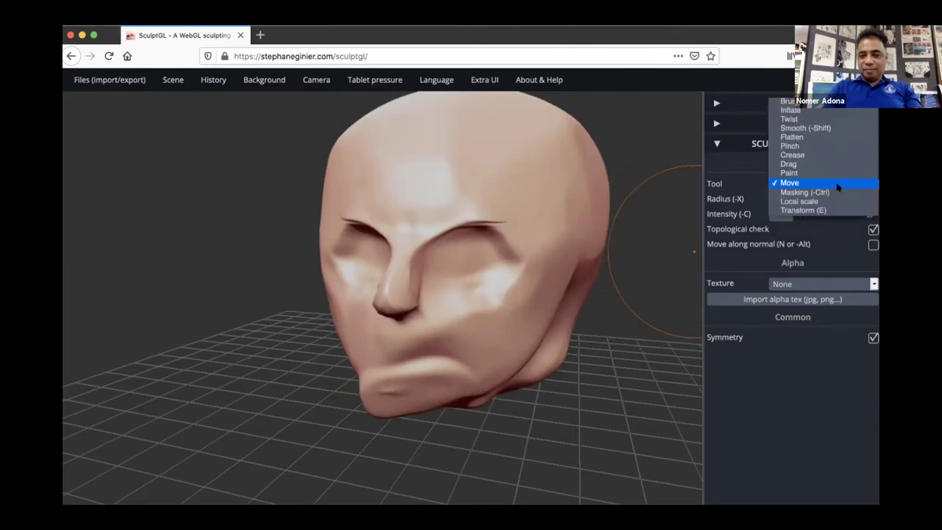
left_click(792, 155)
mouse_move(409, 354)
left_mouse_down()
mouse_move(377, 368)
mouse_move(419, 354)
left_mouse_up()
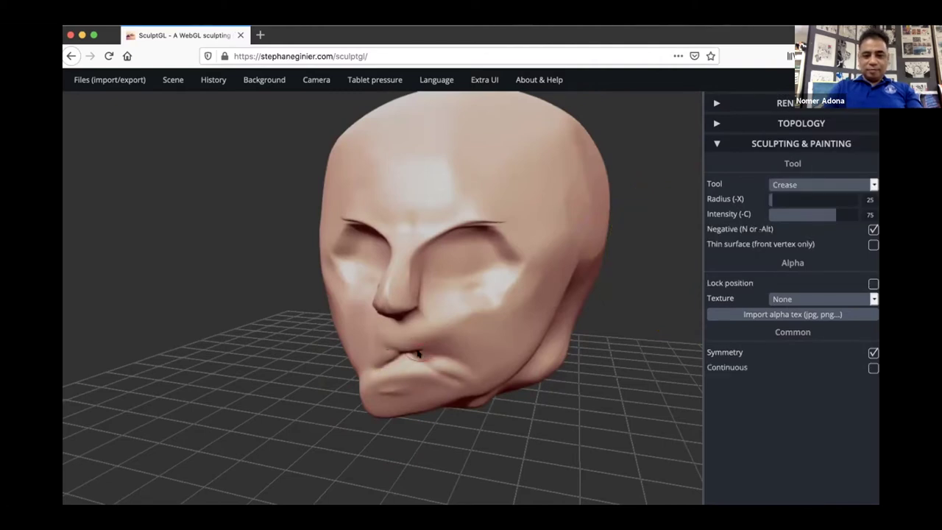
left_click_drag(689, 397, 758, 380)
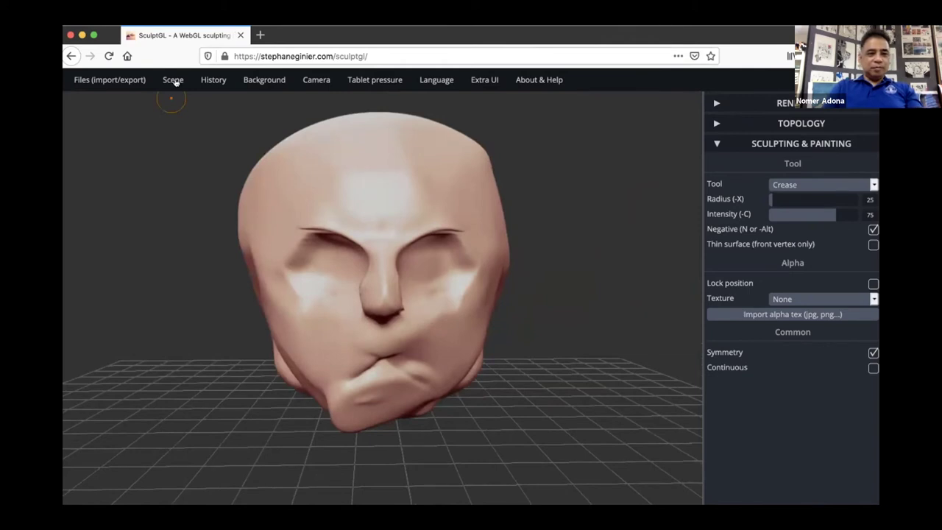
Clear the scene and add a new sphere.
mouse_move(176, 82)
left_click(197, 101)
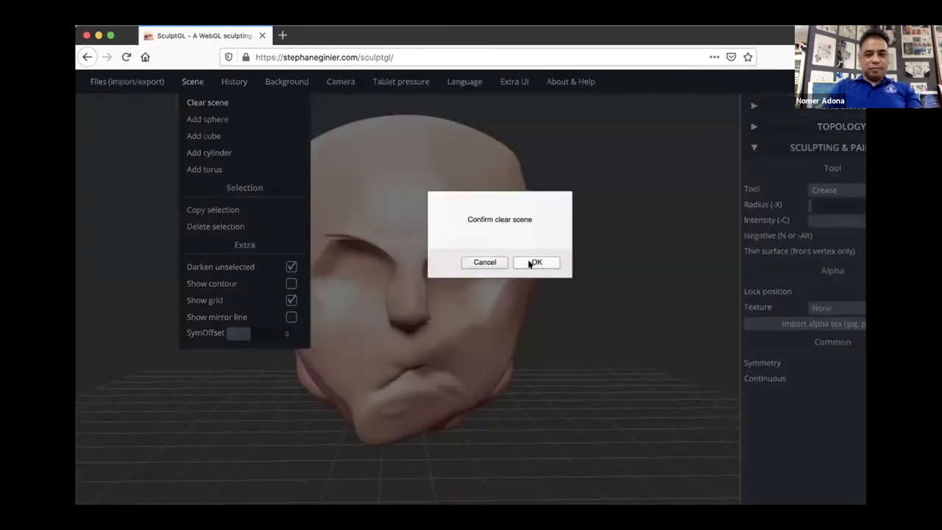
left_click(531, 262)
mouse_move(191, 82)
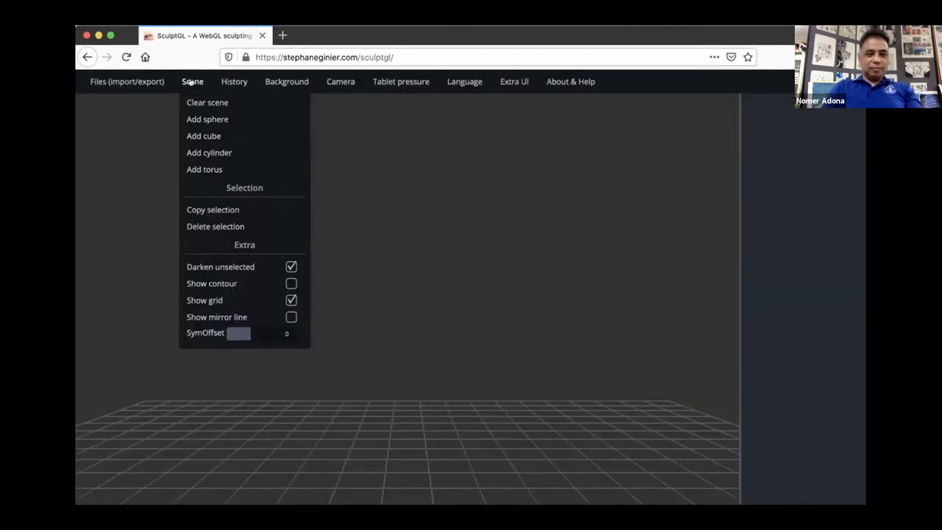
left_click(198, 118)
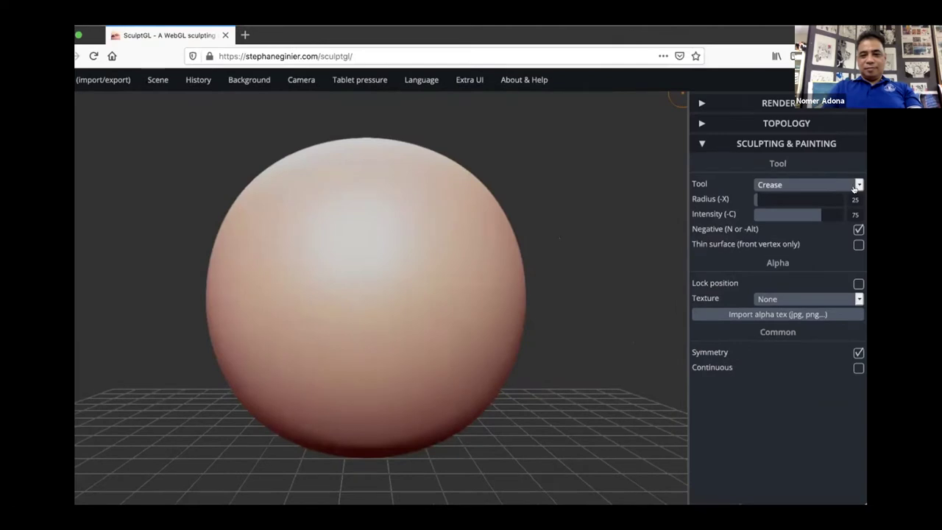
Build up a forehead, central muzzle and chin on the sphere using the symmetrical Brush with radius 89 and intensity 19.
left_click(856, 190)
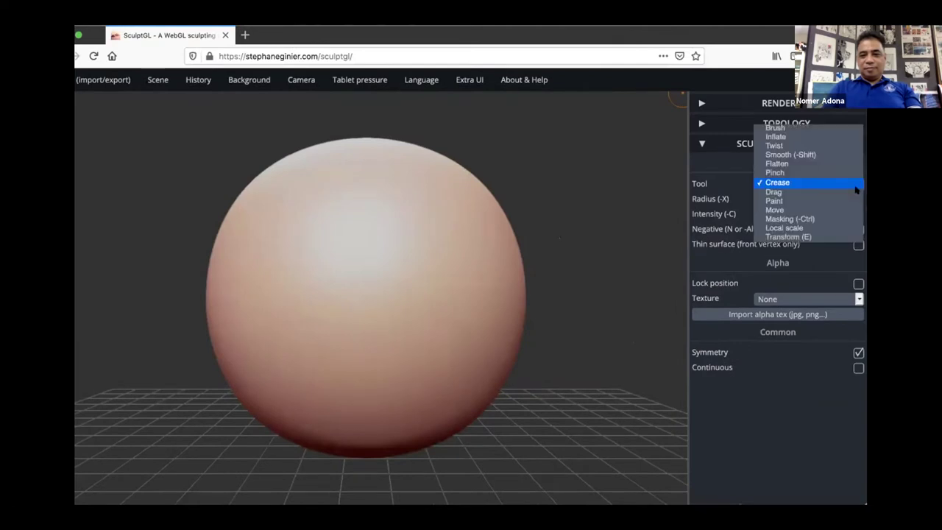
left_click(808, 127)
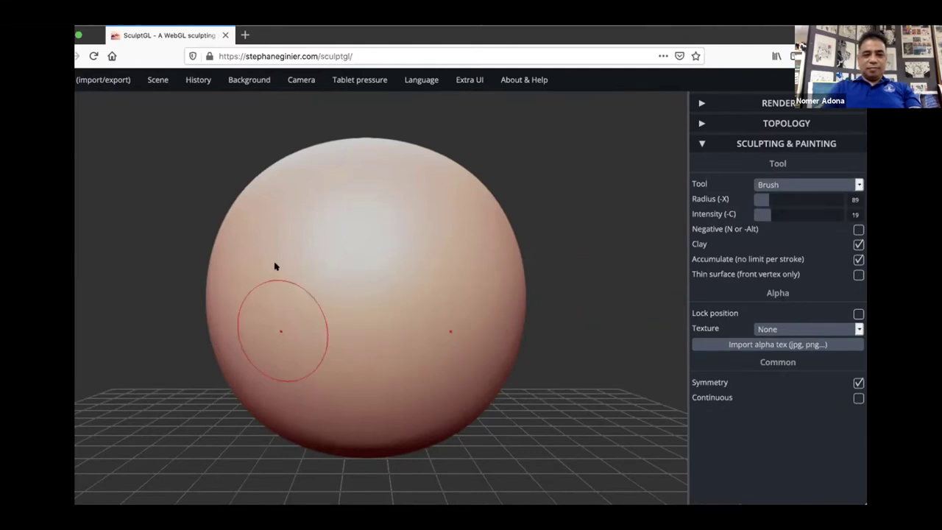
mouse_move(355, 336)
left_mouse_down()
mouse_move(365, 348)
mouse_move(366, 271)
mouse_move(320, 256)
mouse_move(331, 261)
mouse_move(284, 259)
mouse_move(299, 270)
mouse_move(284, 262)
left_mouse_up()
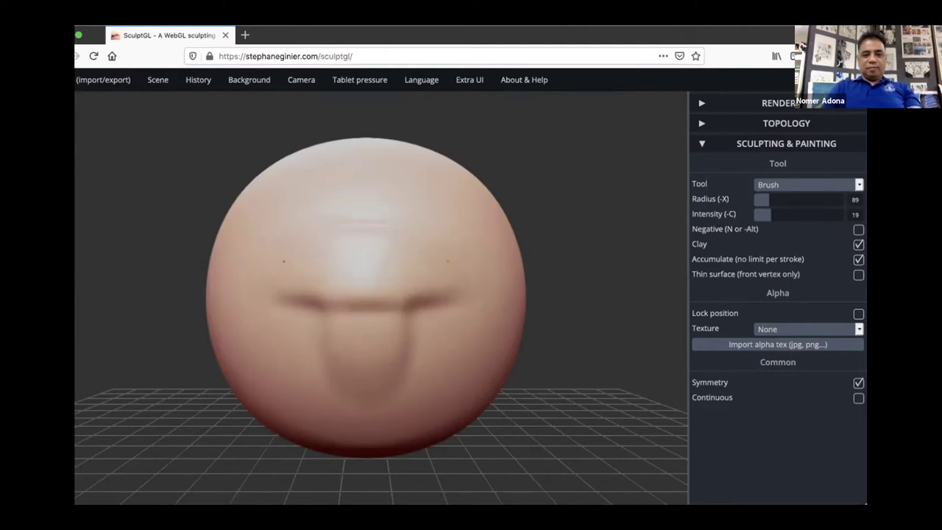
mouse_move(346, 382)
left_mouse_down()
mouse_move(331, 410)
mouse_move(365, 426)
mouse_move(370, 393)
left_mouse_up()
left_click_drag(365, 448, 349, 436)
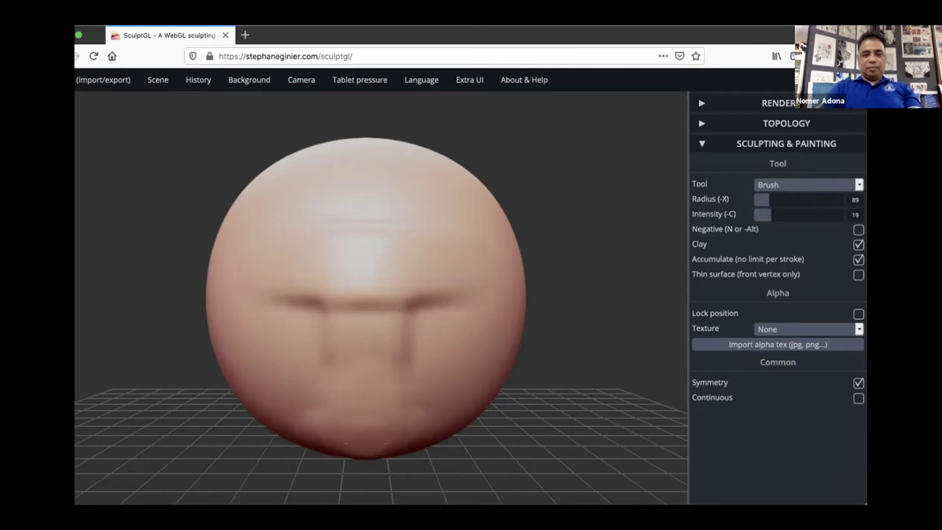
mouse_move(516, 416)
left_mouse_down()
mouse_move(378, 416)
mouse_move(206, 341)
mouse_move(213, 324)
mouse_move(207, 384)
left_mouse_up()
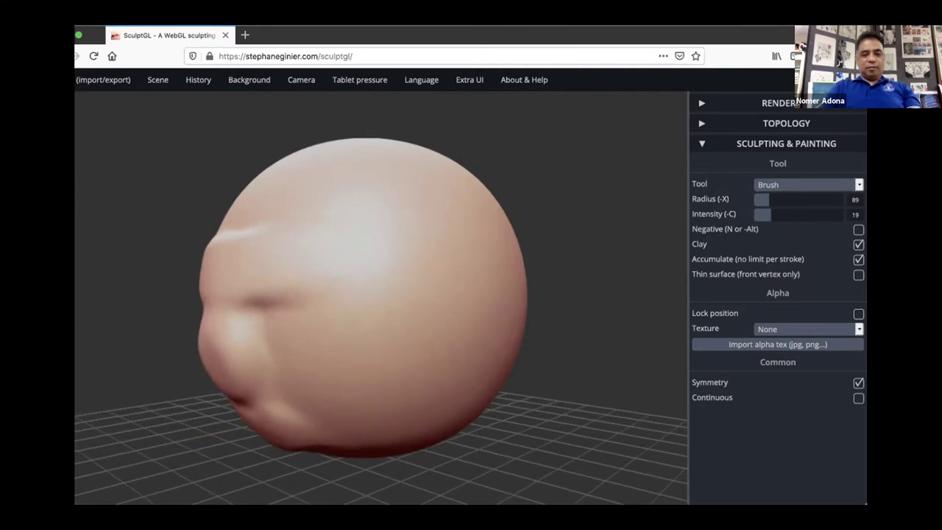
Carve eye sockets beside the nose and hollows below the cheekbones using the Negative Brush with radius 89 and intensity 19.
left_click_drag(617, 388, 680, 327)
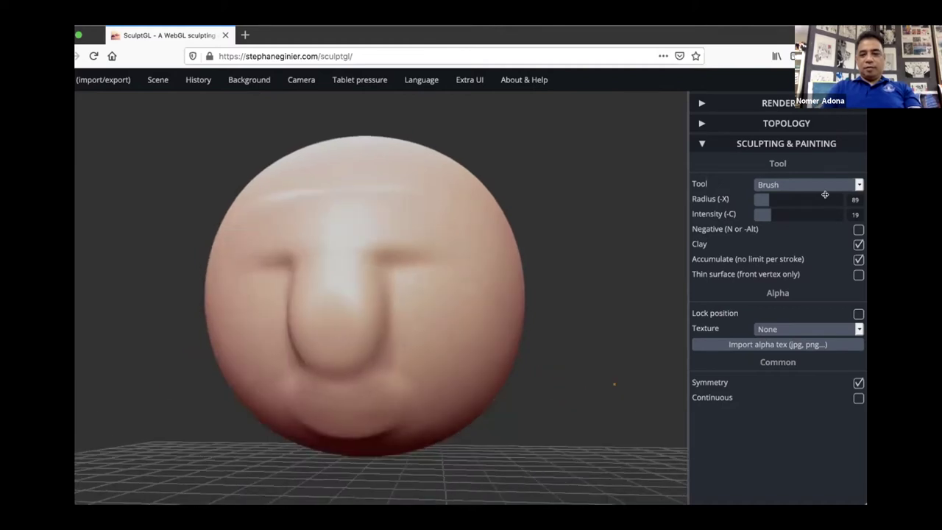
mouse_move(423, 298)
left_mouse_down()
mouse_move(427, 290)
mouse_move(395, 323)
mouse_move(401, 285)
mouse_move(448, 270)
mouse_move(383, 303)
mouse_move(434, 282)
left_mouse_up()
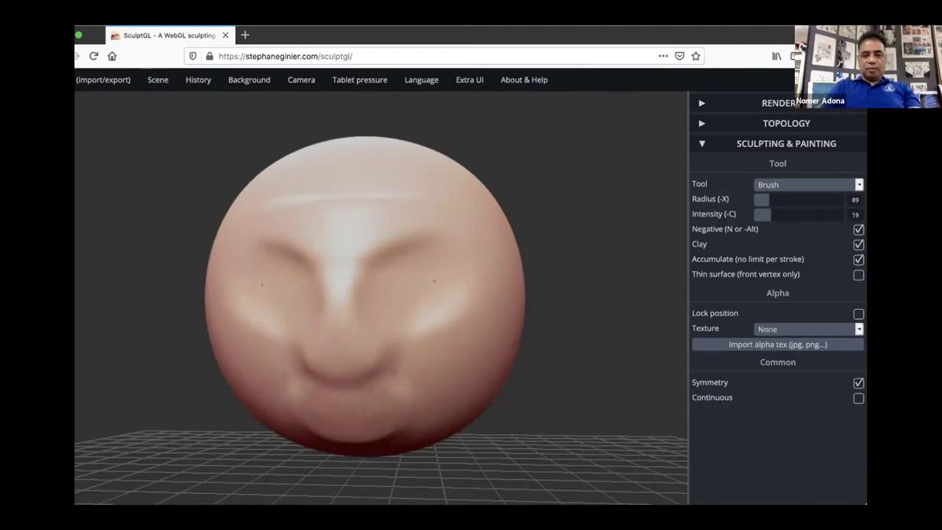
mouse_move(495, 315)
left_mouse_down()
mouse_move(468, 368)
mouse_move(476, 329)
mouse_move(471, 373)
mouse_move(477, 333)
left_mouse_up()
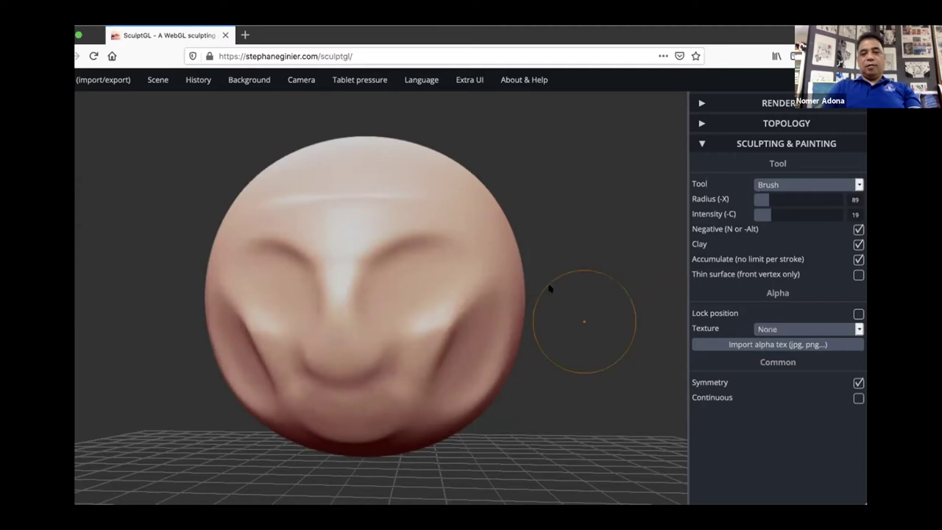
Push the temples and sides of the face inward using Move with radius 149 and intensity 27.
left_click(803, 185)
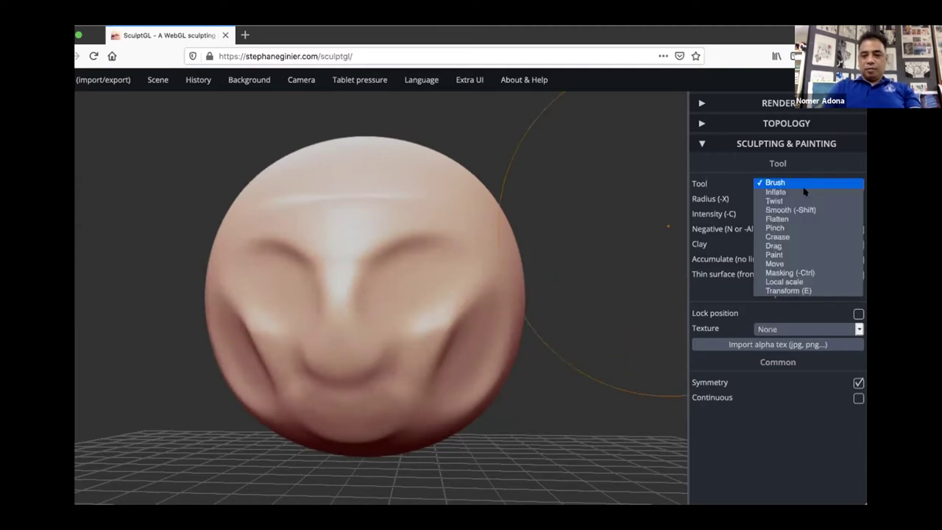
left_click(790, 262)
mouse_move(506, 207)
right_mouse_down()
mouse_move(501, 262)
mouse_move(501, 213)
right_mouse_up()
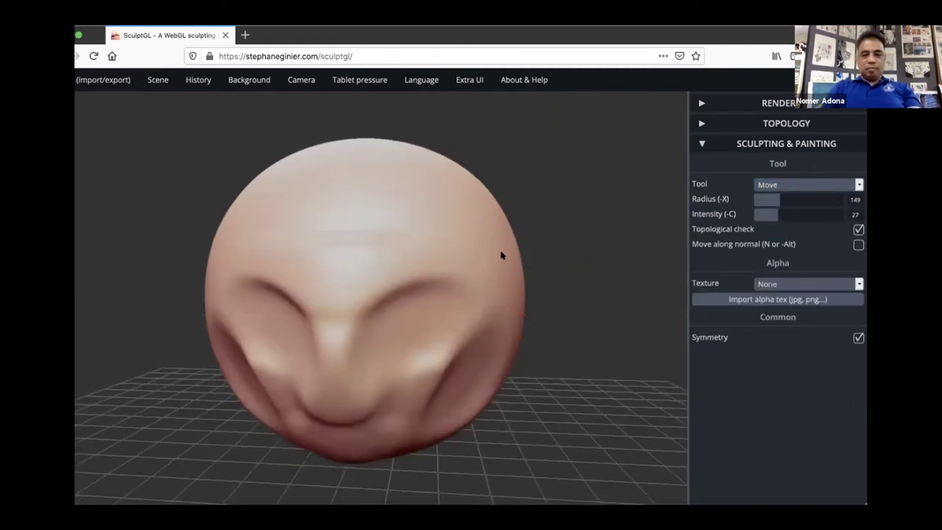
mouse_move(504, 292)
left_mouse_down()
mouse_move(496, 274)
mouse_move(466, 312)
left_mouse_up()
mouse_move(498, 282)
left_mouse_down()
mouse_move(464, 282)
mouse_move(477, 290)
left_mouse_up()
left_click_drag(485, 401, 462, 402)
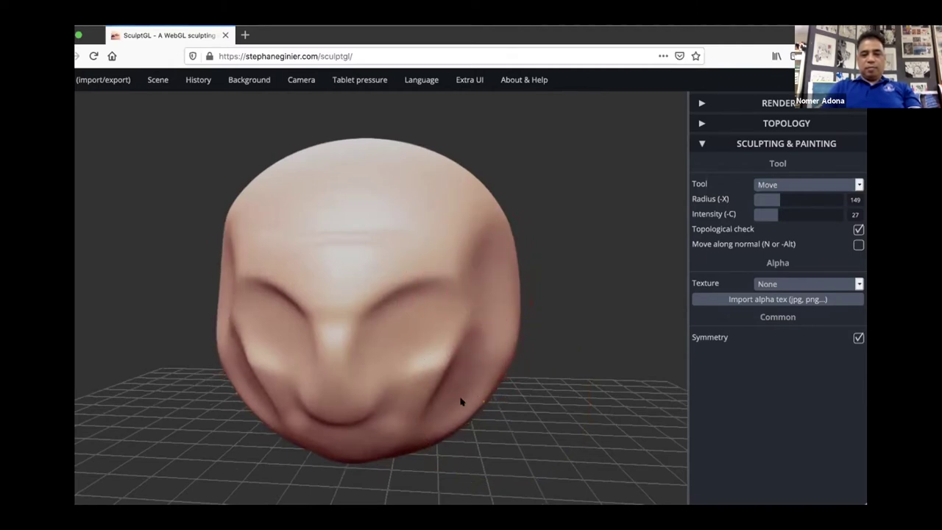
mouse_move(440, 212)
left_mouse_down()
mouse_move(420, 225)
mouse_move(438, 213)
mouse_move(429, 237)
mouse_move(437, 226)
left_mouse_up()
Reshape the side and lower back of the head using Move with radius 185 and intensity 48.
mouse_move(645, 385)
left_mouse_down()
mouse_move(479, 349)
mouse_move(461, 387)
mouse_move(466, 397)
mouse_move(448, 375)
left_mouse_up()
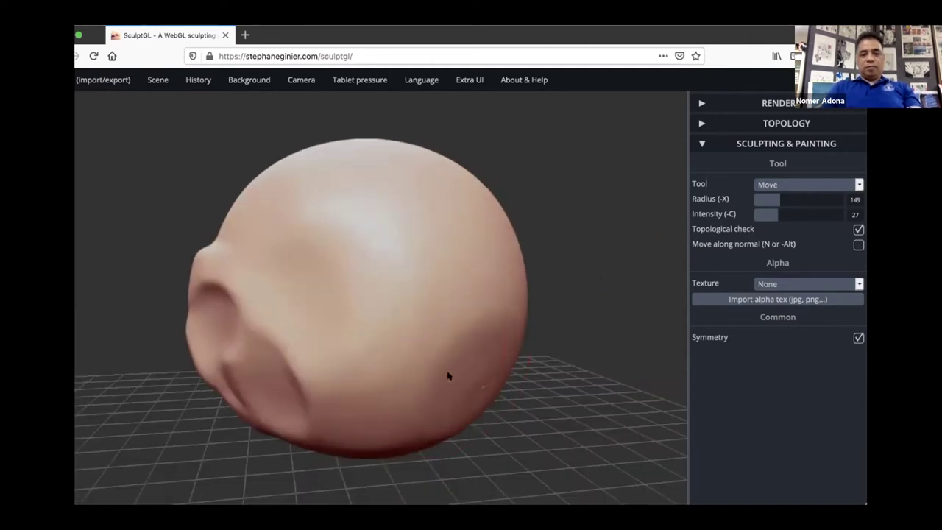
left_click_drag(443, 327, 517, 374)
left_click_drag(775, 214, 786, 206)
mouse_move(497, 383)
left_mouse_down()
mouse_move(477, 382)
mouse_move(460, 421)
mouse_move(411, 424)
left_mouse_up()
left_click_drag(518, 295, 490, 290)
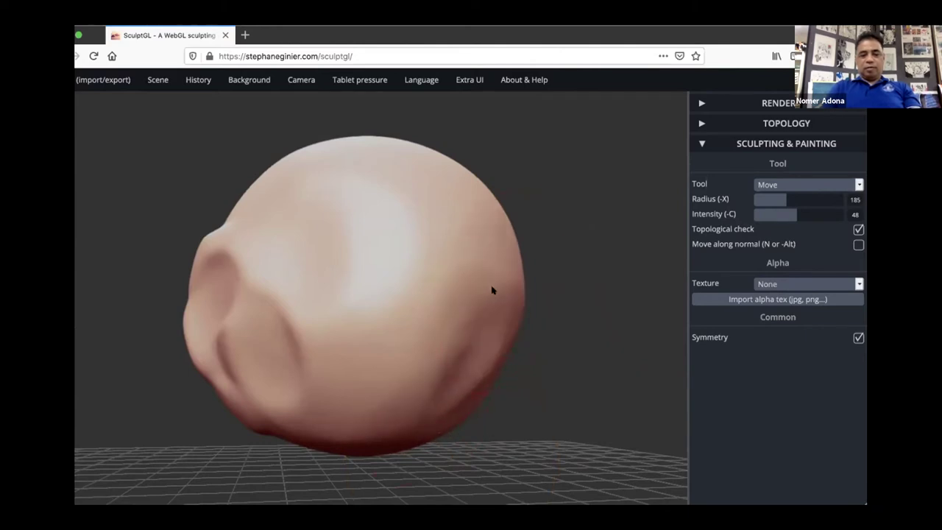
Narrow the cheeks and jaw toward the chin with symmetrical Move strokes at radius 185 and intensity 48.
left_click_drag(577, 366, 682, 387)
mouse_move(620, 400)
left_mouse_down()
mouse_move(574, 400)
mouse_move(588, 399)
left_mouse_up()
left_click_drag(505, 347, 480, 350)
left_click_drag(502, 317, 443, 356)
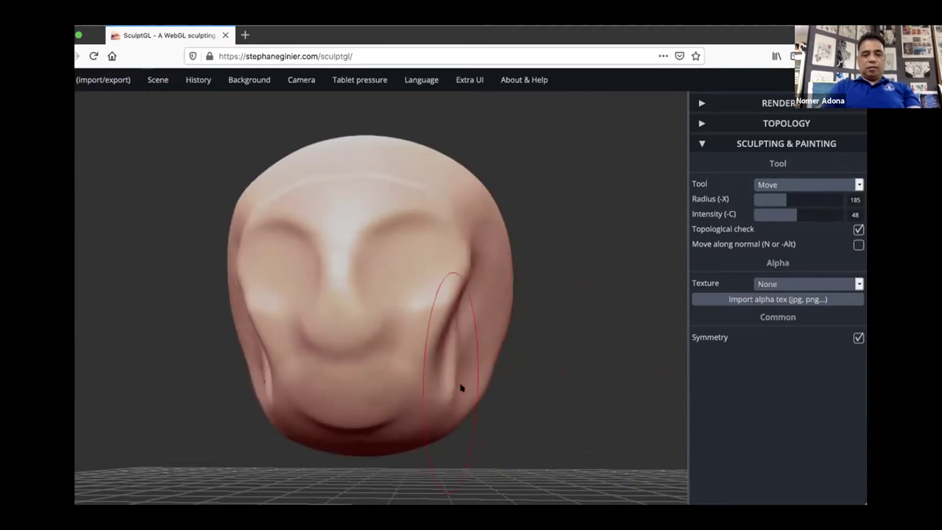
left_click_drag(469, 386, 436, 390)
left_click_drag(497, 317, 479, 325)
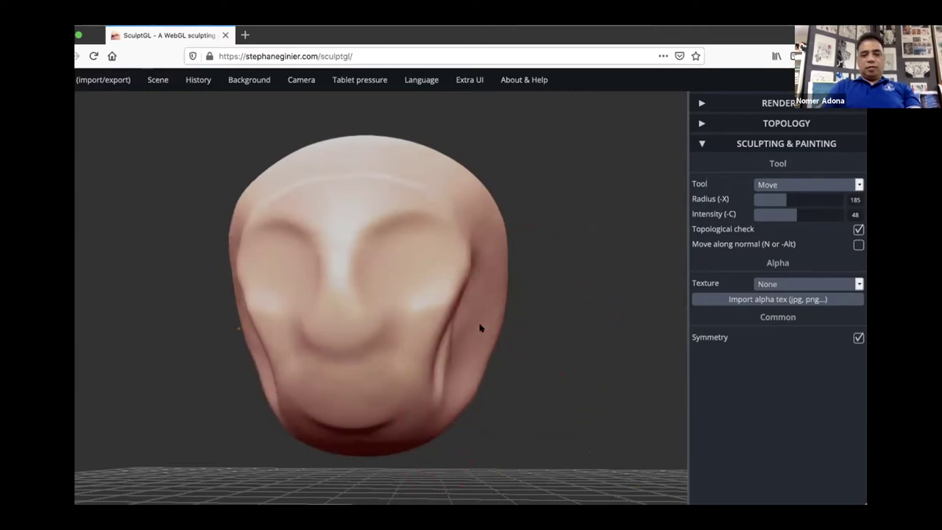
left_click_drag(468, 370, 455, 379)
left_click_drag(420, 439, 402, 442)
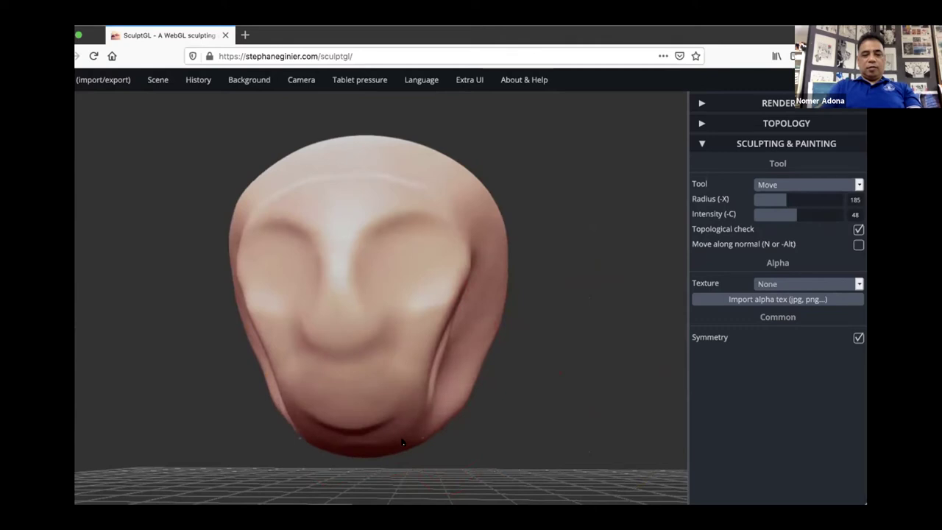
left_click_drag(452, 403, 429, 403)
Pull the nose and brow outward in profile using Move with radius 89 and intensity 46.
mouse_move(577, 383)
left_mouse_down()
mouse_move(255, 395)
mouse_move(293, 360)
mouse_move(264, 361)
left_mouse_up()
mouse_move(783, 198)
left_mouse_down()
mouse_move(767, 198)
mouse_move(791, 213)
left_mouse_up()
mouse_move(226, 328)
left_mouse_down()
mouse_move(202, 340)
mouse_move(215, 345)
left_mouse_up()
left_click_drag(241, 278, 236, 279)
left_click_drag(249, 239, 243, 235)
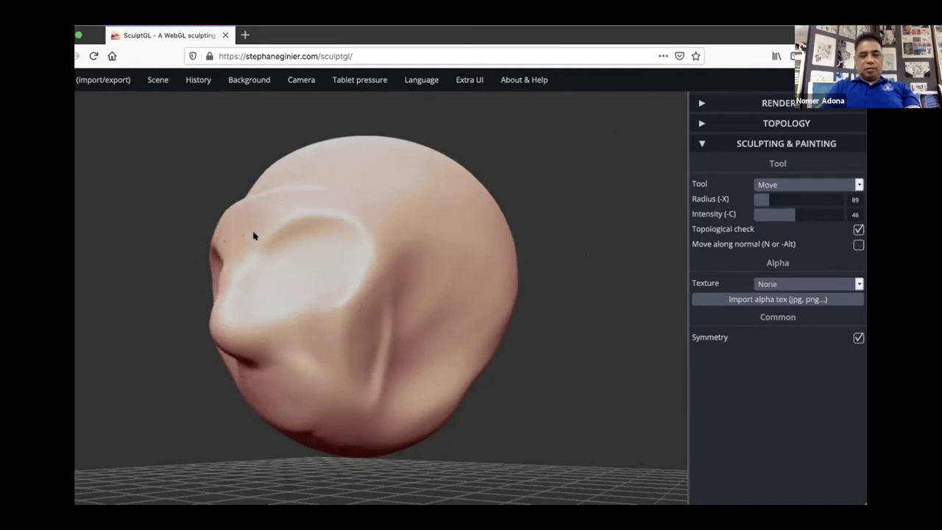
Smooth the forehead ridge, cheeks and jaw using Smooth with radius 165 and intensity 75.
left_click_drag(541, 323, 665, 336)
left_click_drag(398, 187, 387, 197, "shift")
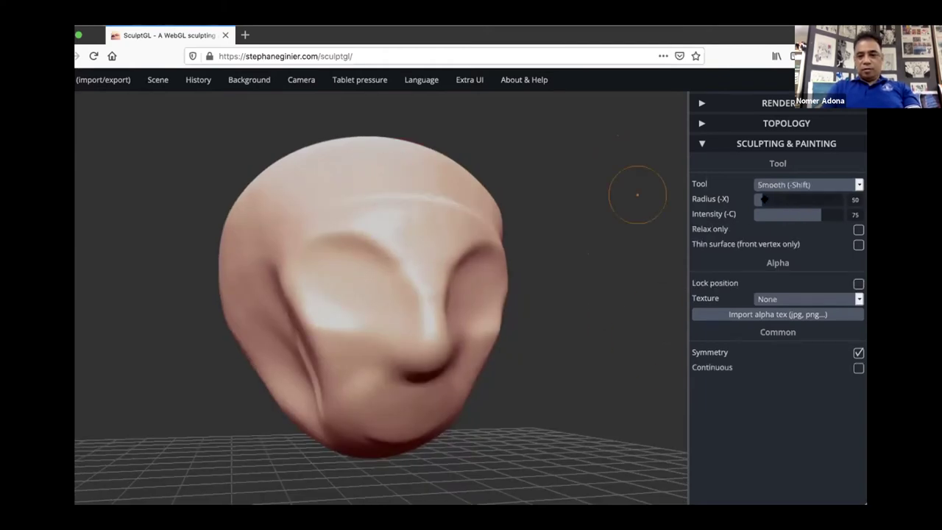
left_click_drag(775, 199, 781, 199)
left_click_drag(361, 194, 323, 203, "shift")
key("shift")
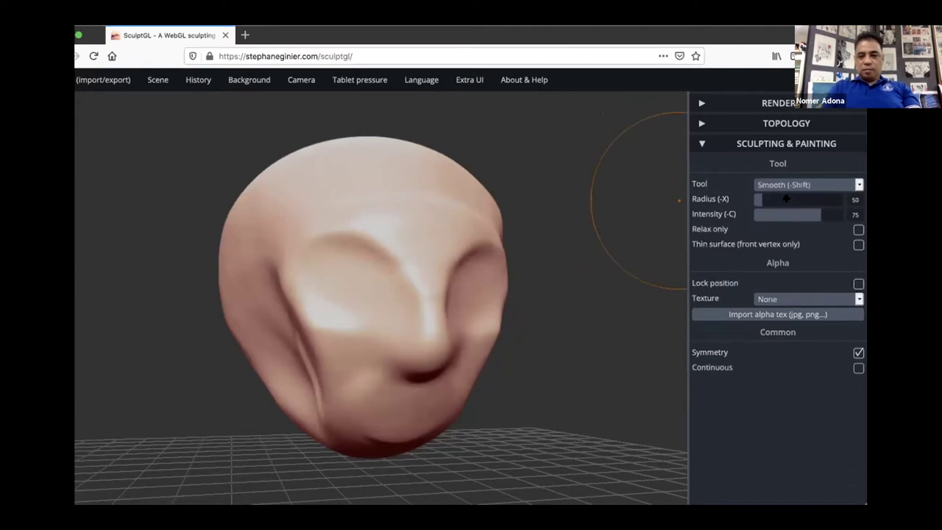
left_click_drag(772, 200, 782, 200)
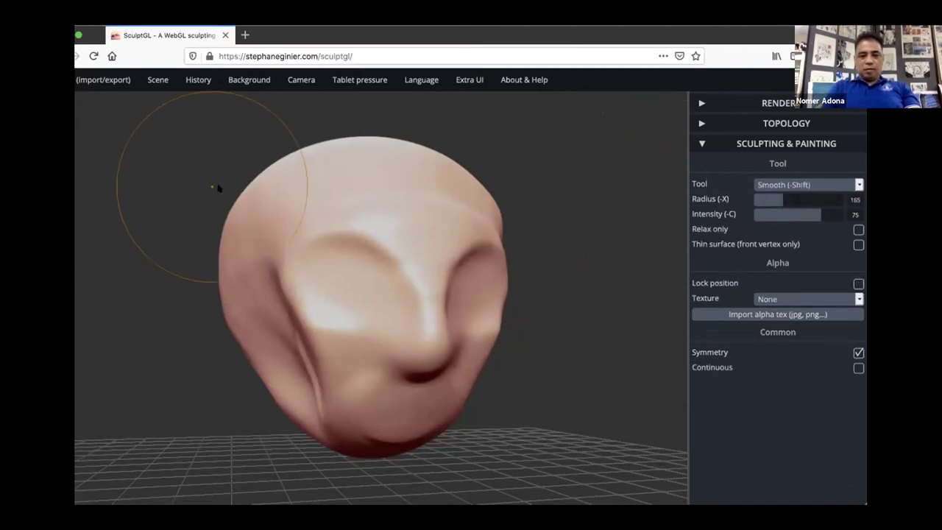
left_click_drag(398, 207, 356, 243, "shift")
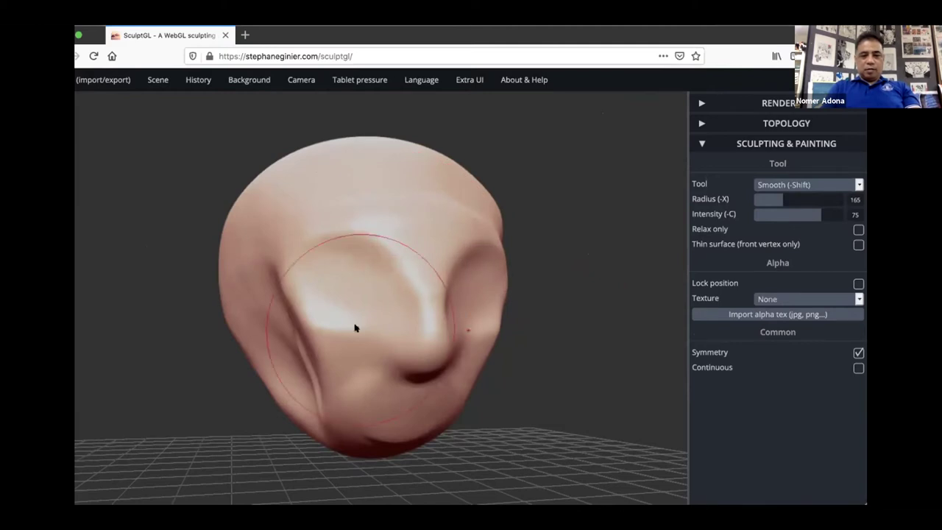
mouse_move(291, 353)
left_mouse_down("shift")
mouse_move(293, 375)
mouse_move(317, 383)
left_mouse_up("shift")
left_click_drag(370, 446, 368, 449, "shift")
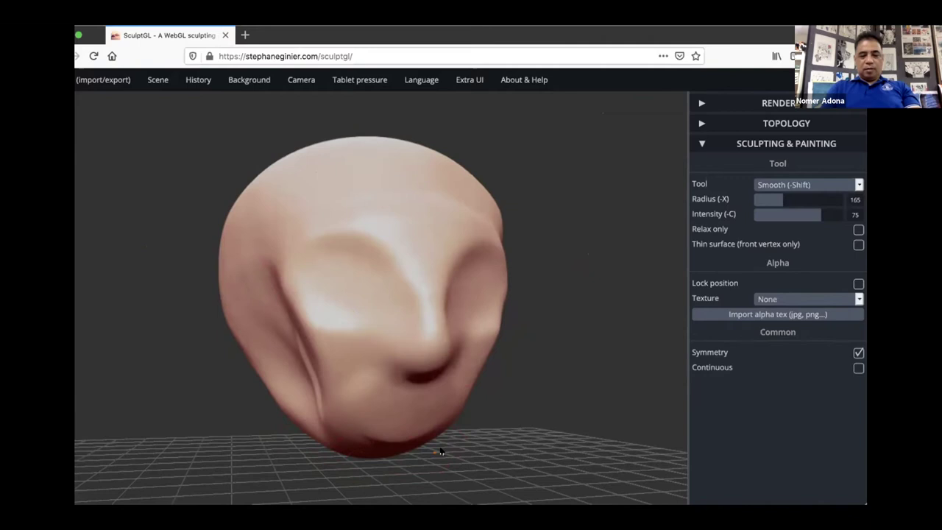
Pull the chin forward and push up the underside and area behind the jaw using Move with radius 153 and intensity 46.
mouse_move(486, 448)
left_mouse_down()
mouse_move(296, 433)
mouse_move(338, 413)
left_mouse_up()
left_click_drag(260, 421, 227, 431)
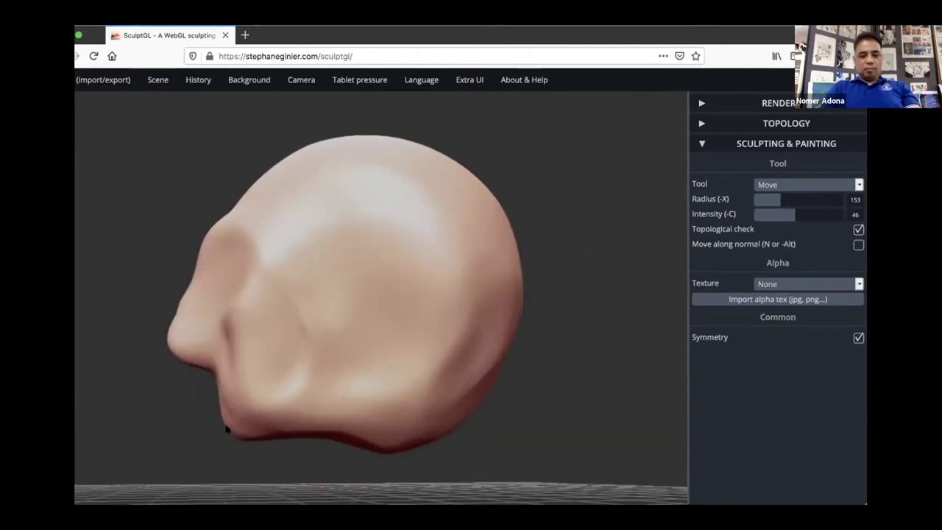
left_click_drag(356, 434, 446, 333)
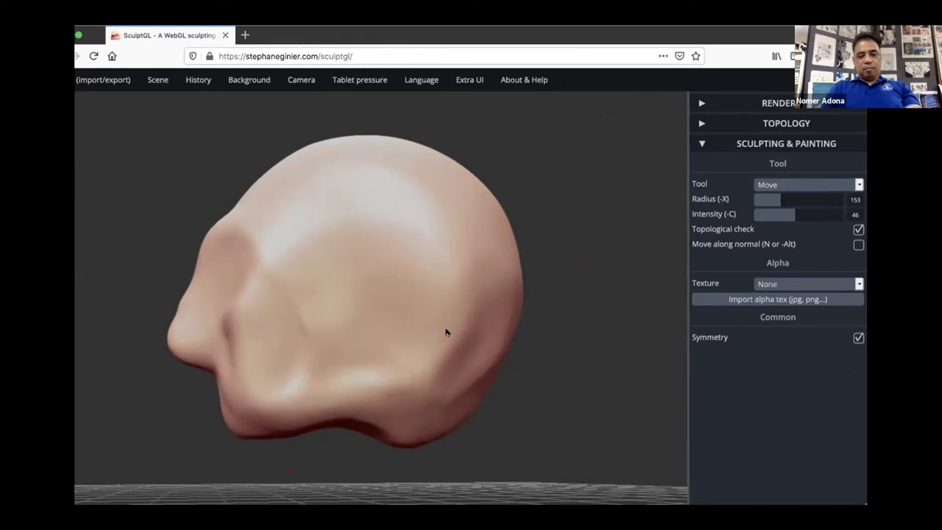
left_click_drag(412, 383, 394, 345)
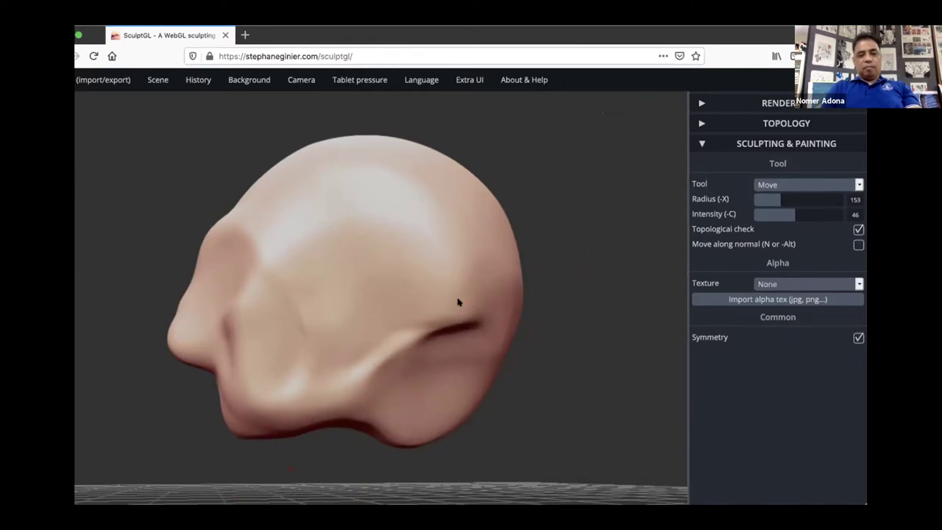
left_click_drag(458, 302, 442, 294)
mouse_move(464, 341)
left_mouse_down()
mouse_move(436, 322)
mouse_move(447, 294)
mouse_move(431, 277)
left_mouse_up()
Smooth the crease behind the jaw using Smooth with radius 165 and intensity 75.
key("shift")
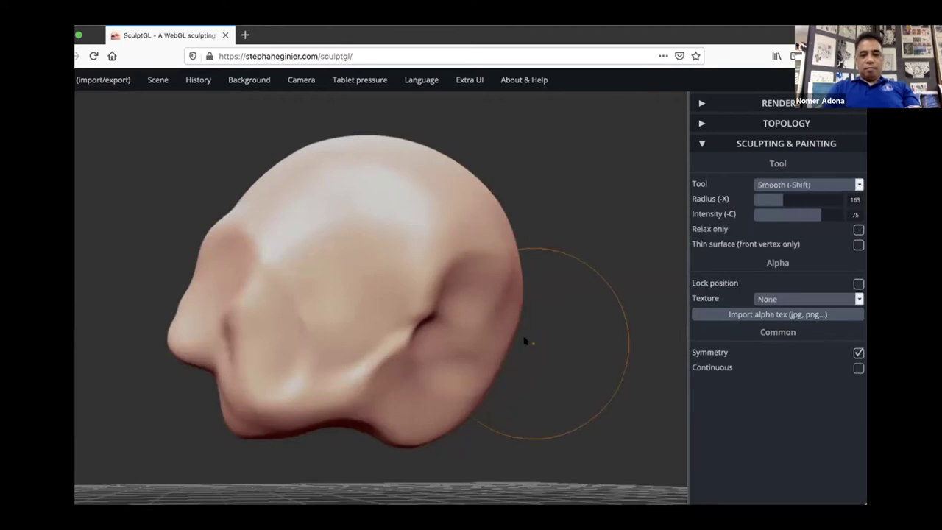
mouse_move(445, 312)
left_mouse_down("shift")
mouse_move(406, 349)
mouse_move(346, 382)
left_mouse_up("shift")
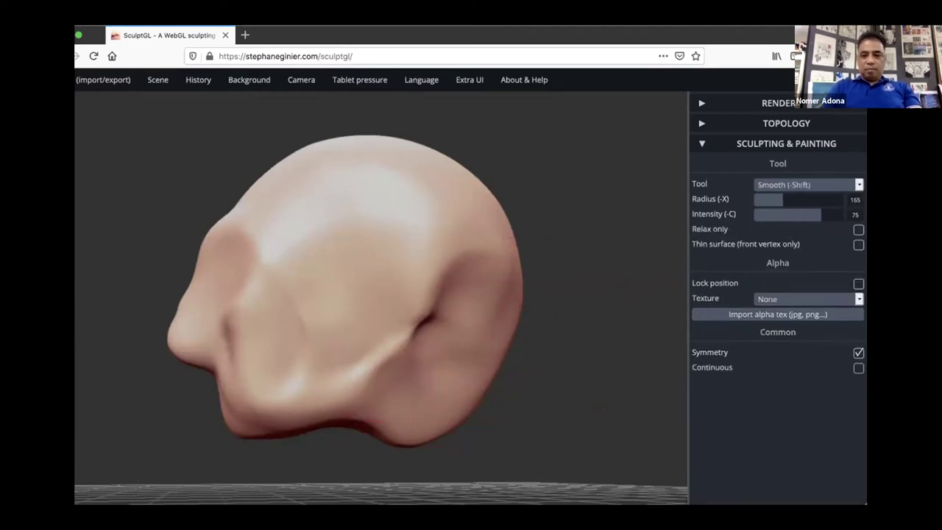
left_click_drag(442, 309, 470, 329, "shift")
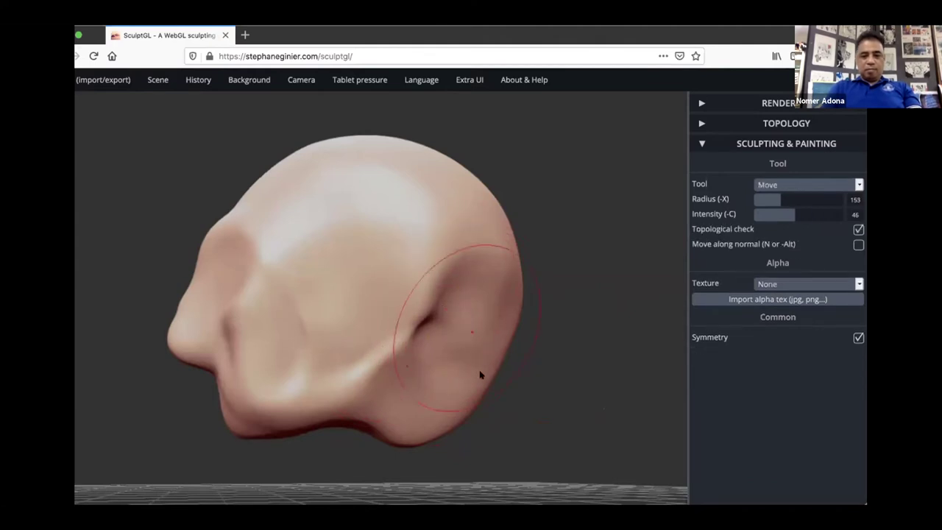
key("shift")
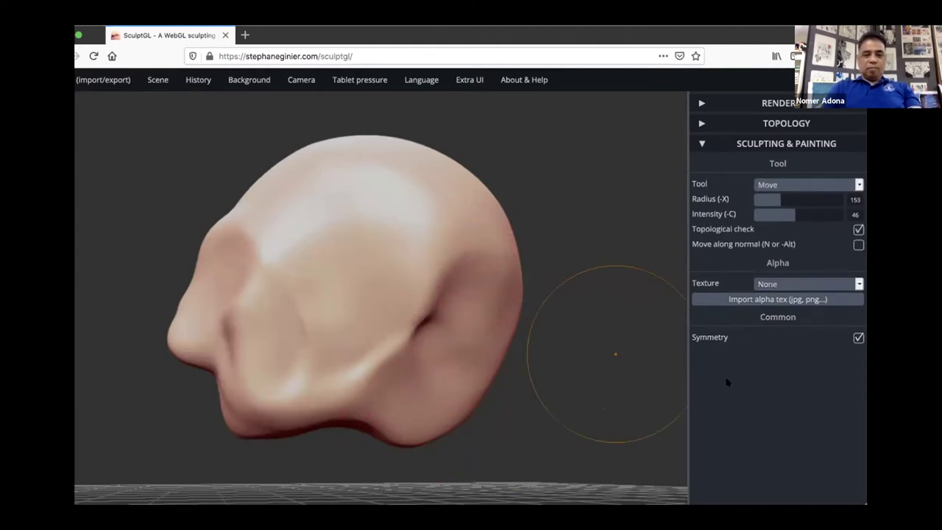
Push the upper temples and sides of the head inward using Move with radius 153 and intensity 46.
left_click_drag(617, 353, 713, 385)
mouse_move(548, 376)
left_mouse_down()
mouse_move(651, 375)
mouse_move(505, 236)
left_mouse_up()
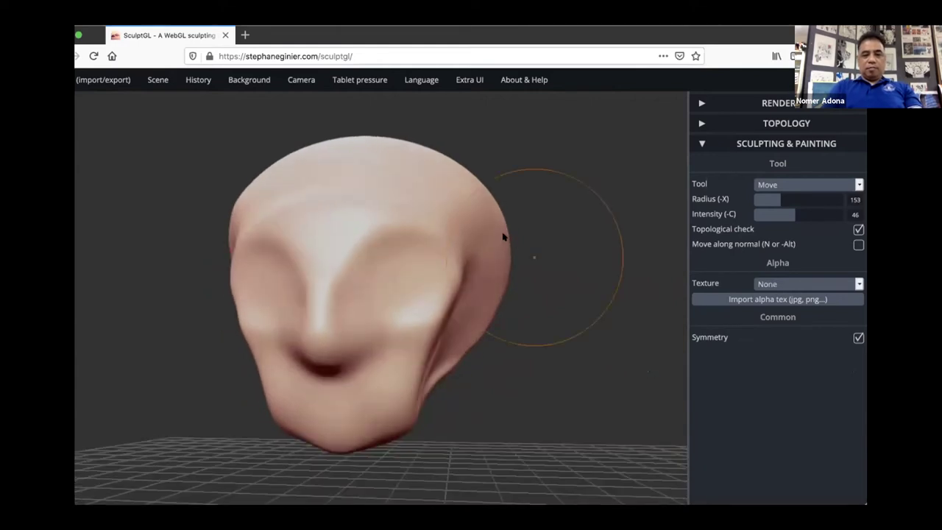
left_click_drag(472, 181, 429, 181)
left_click_drag(485, 255, 420, 273)
left_click_drag(495, 376, 337, 374)
right_click_drag(493, 368, 463, 409)
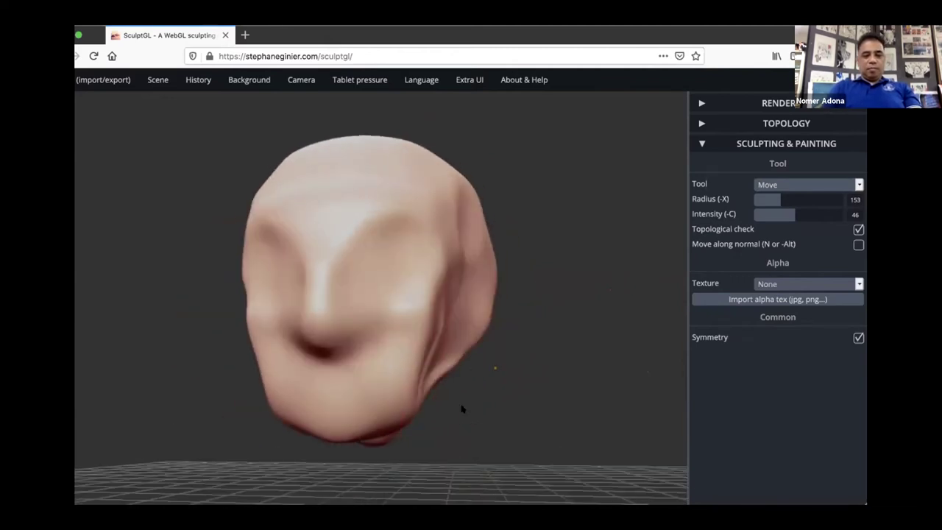
left_click_drag(462, 409, 480, 402)
Carve below the nose with the Negative Brush at radius 92 and intensity 19, and build up the mouth area with Negative off.
left_click(790, 188)
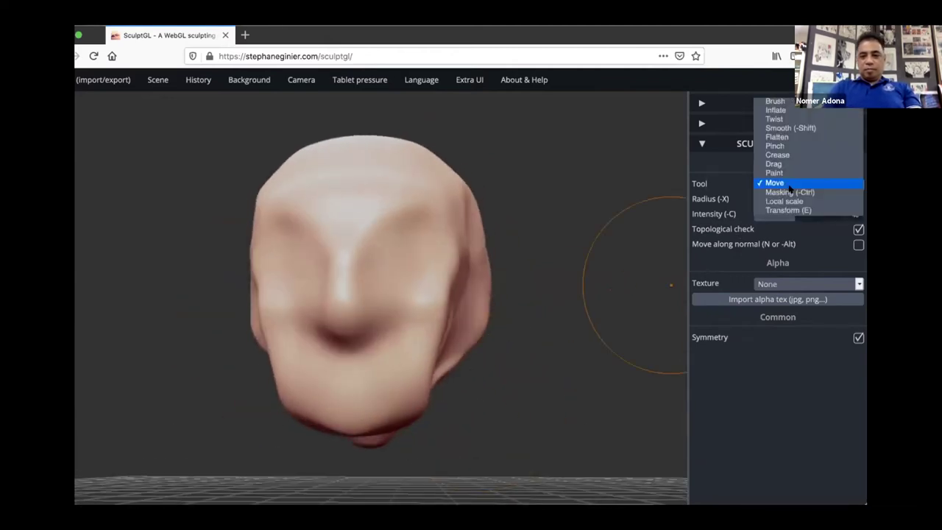
left_click(775, 101)
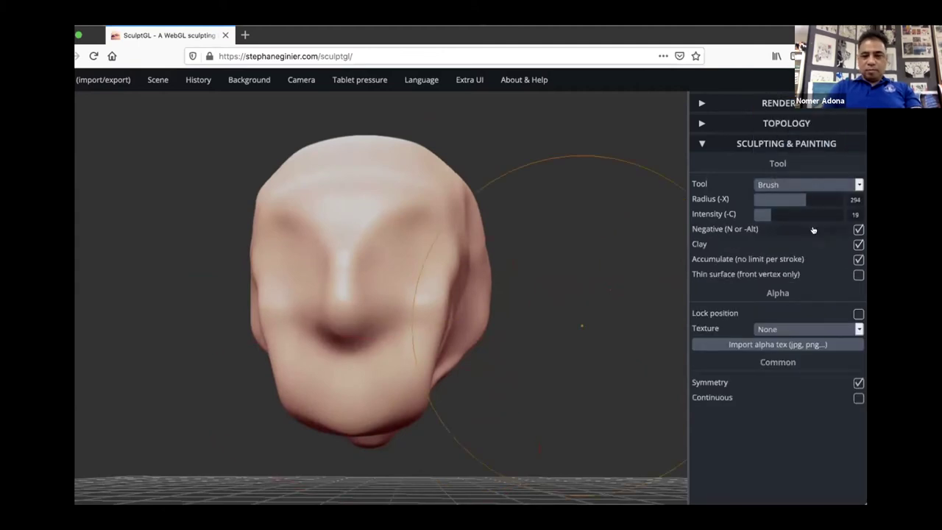
left_click_drag(775, 199, 763, 200)
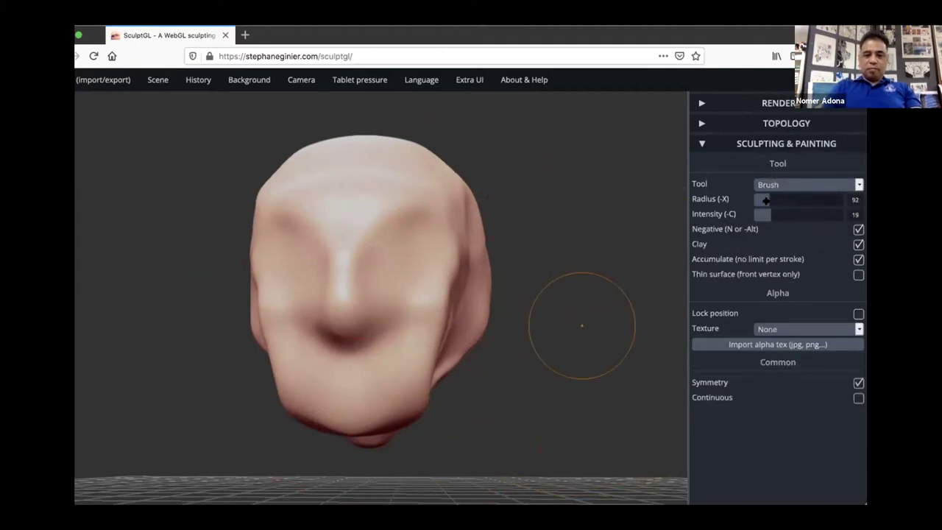
left_click_drag(345, 392, 346, 385)
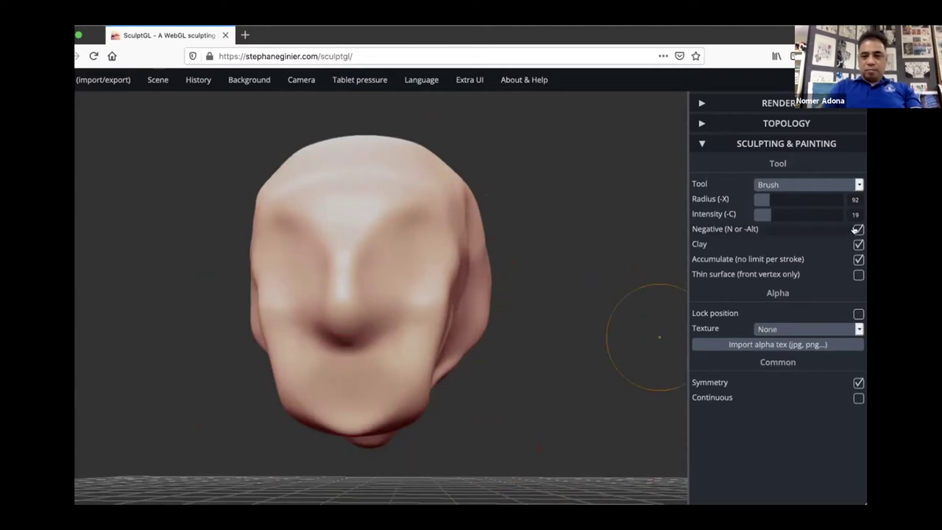
left_click_drag(342, 397, 333, 398)
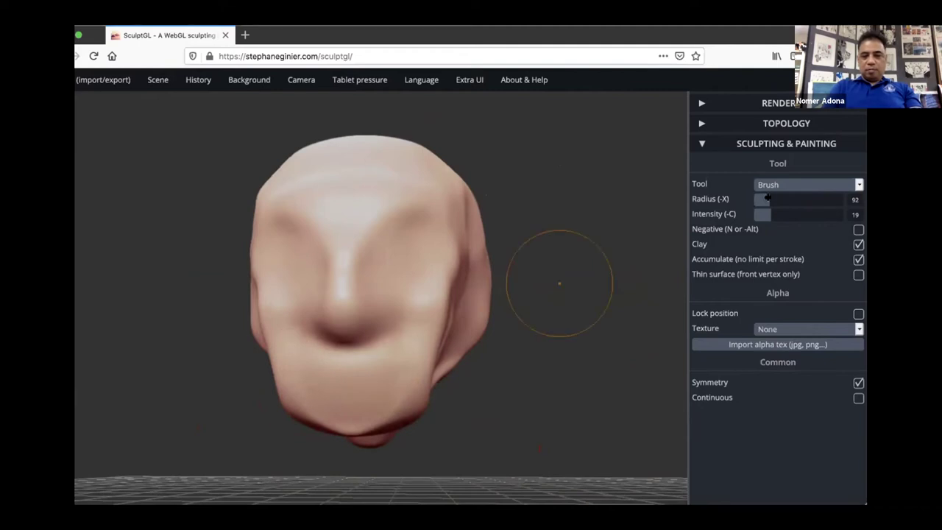
Shape the lips and the base of the nose using the Brush with radius 44 and intensity 19.
left_click_drag(767, 197, 760, 199)
mouse_move(332, 353)
left_mouse_down()
mouse_move(362, 354)
mouse_move(315, 368)
mouse_move(391, 365)
left_mouse_up()
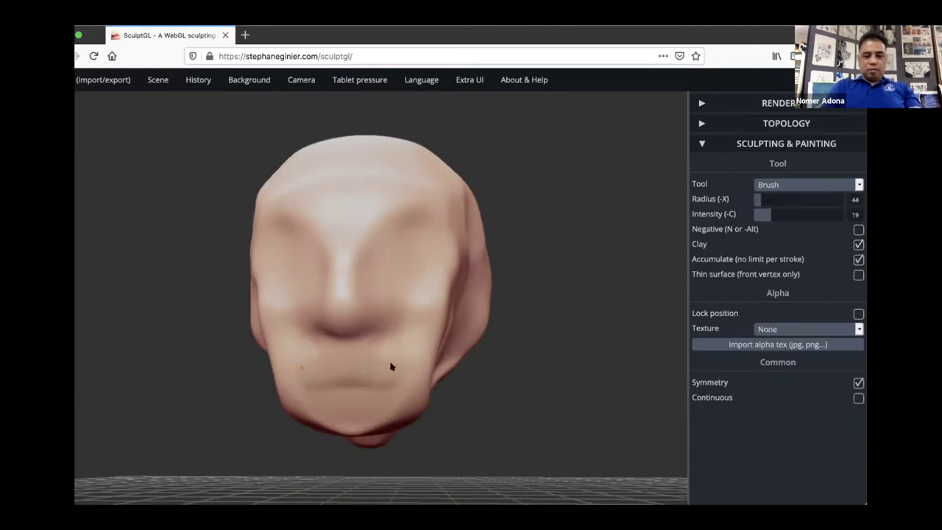
left_click_drag(315, 372, 392, 367)
left_click_drag(317, 396, 376, 392)
left_click_drag(363, 334, 382, 330)
left_click_drag(321, 330, 361, 338)
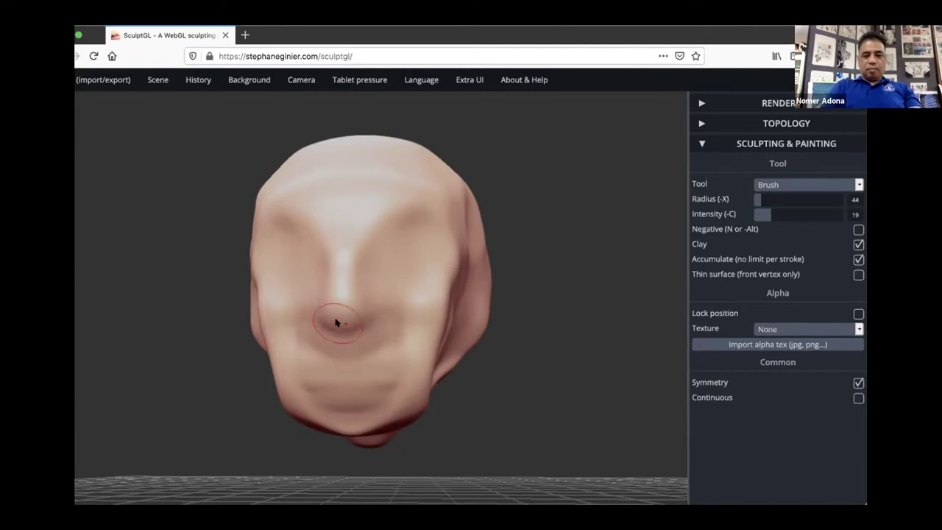
Shape the brow line with the Brush at radius 44 and intensity 19, and carve the eye sockets with Negative on.
mouse_move(365, 226)
left_mouse_down()
mouse_move(433, 233)
mouse_move(379, 238)
mouse_move(442, 234)
left_mouse_up()
key("shift")
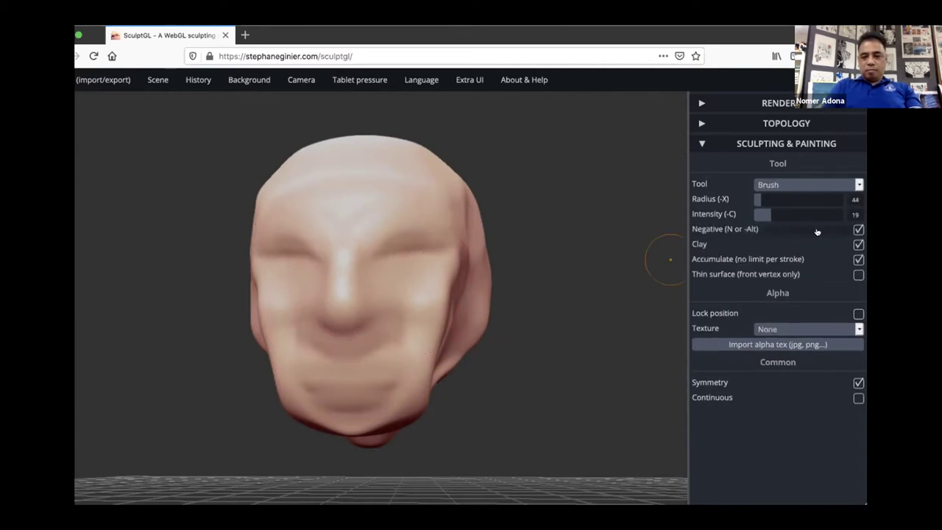
left_click_drag(385, 279, 384, 272)
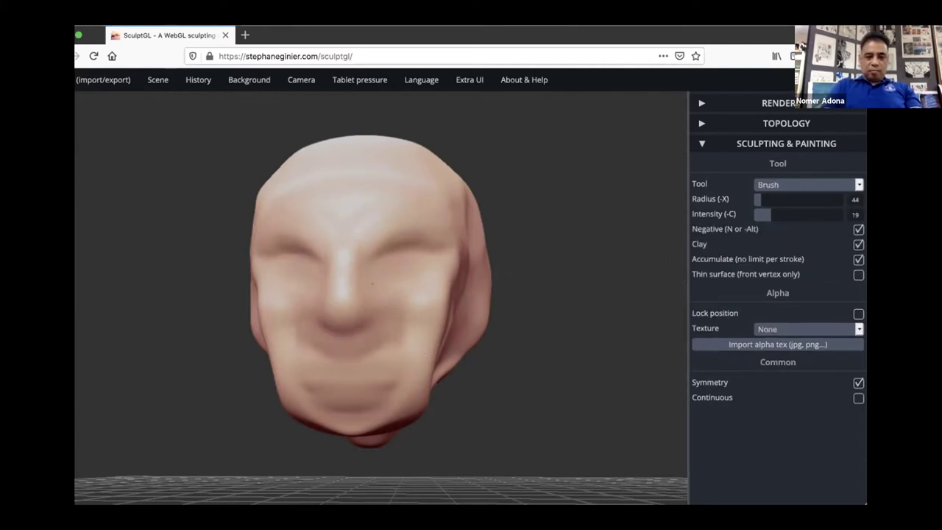
mouse_move(443, 280)
left_mouse_down()
mouse_move(412, 274)
mouse_move(434, 269)
left_mouse_up()
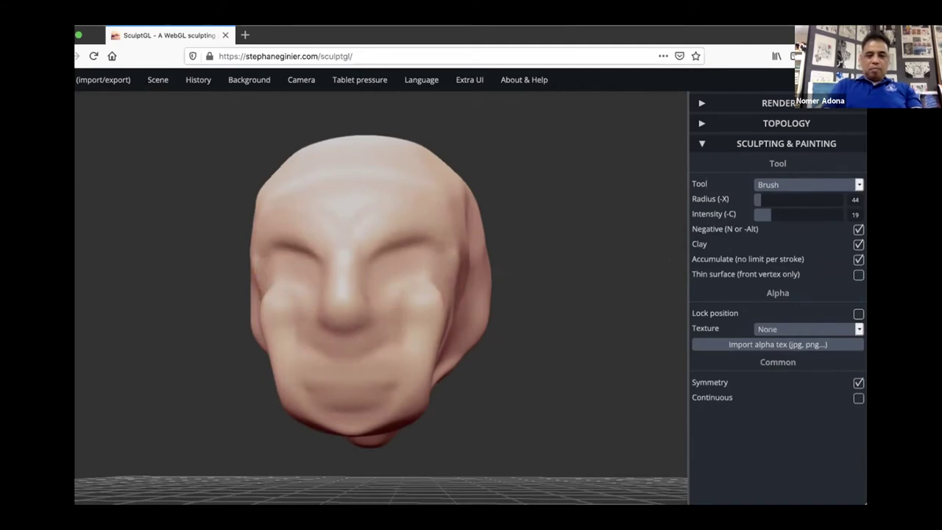
Carve hollows below the cheekbones and along the sides of the jaw with the Negative Brush at radius 44.
mouse_move(444, 308)
left_mouse_down()
mouse_move(425, 364)
mouse_move(394, 350)
left_mouse_up()
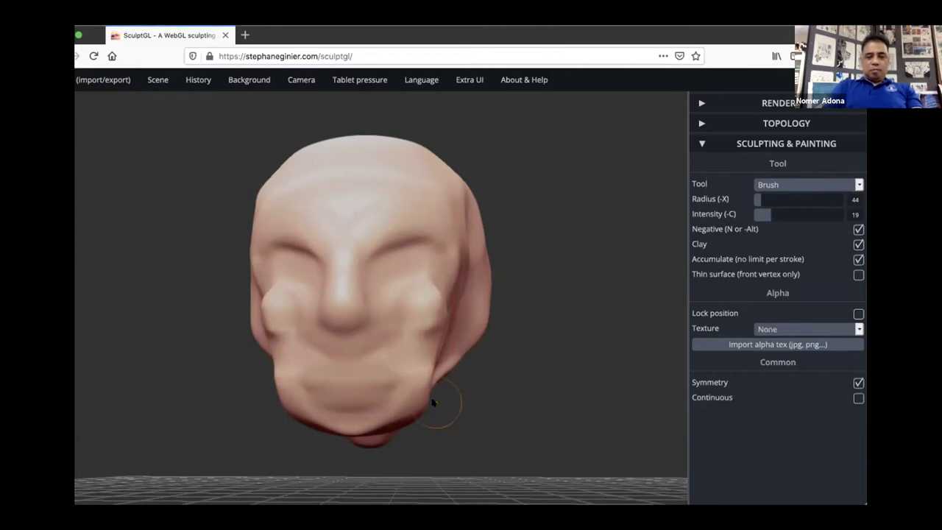
mouse_move(430, 377)
left_mouse_down()
mouse_move(426, 392)
mouse_move(428, 374)
mouse_move(400, 400)
left_mouse_up()
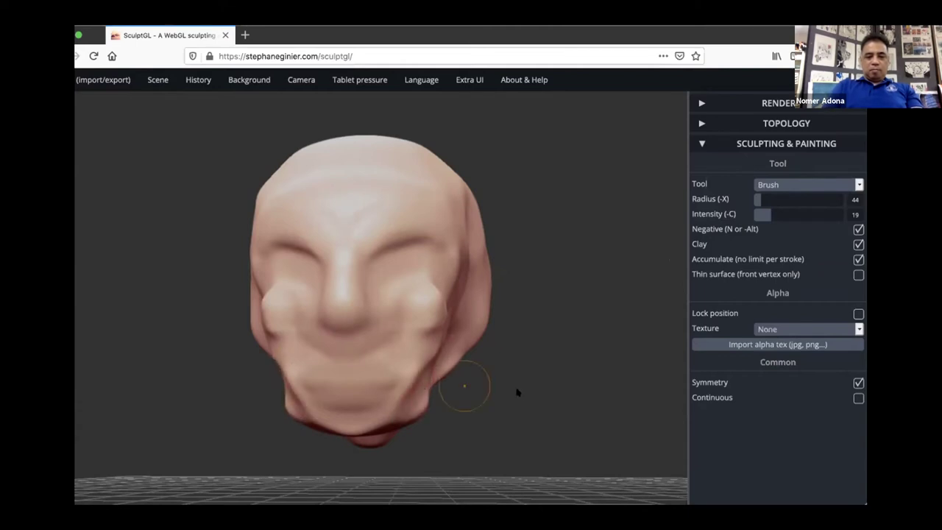
left_click_drag(517, 392, 431, 391)
left_click_drag(350, 413, 376, 374)
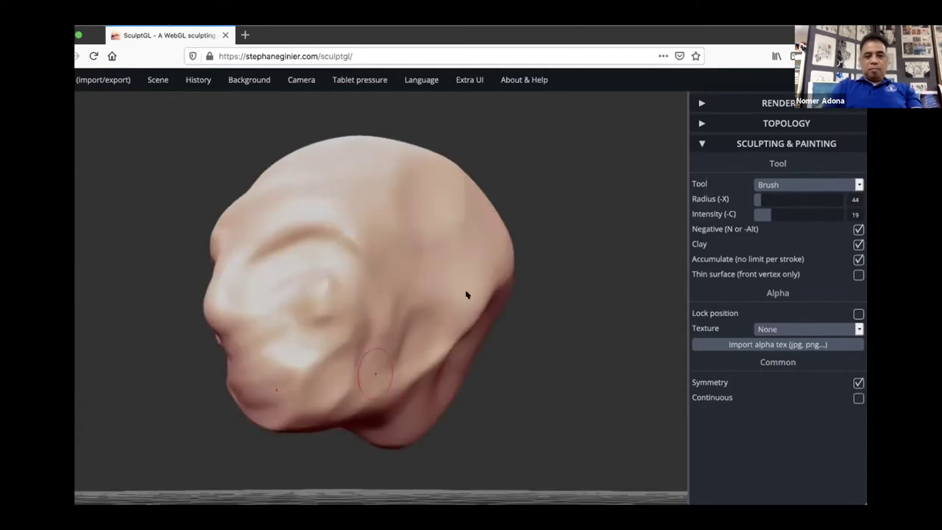
Carve back the rear and sides of the skull down to the neck with the Negative Brush at radius 44 and intensity 19.
mouse_move(478, 292)
left_mouse_down()
mouse_move(422, 392)
mouse_move(471, 286)
left_mouse_up()
mouse_move(535, 313)
left_mouse_down()
mouse_move(467, 336)
mouse_move(459, 247)
mouse_move(443, 334)
mouse_move(481, 256)
left_mouse_up()
mouse_move(469, 204)
left_mouse_down()
mouse_move(455, 221)
mouse_move(421, 165)
left_mouse_up()
left_click_drag(471, 361, 506, 247)
left_click_drag(508, 294, 490, 207)
left_click_drag(501, 345, 451, 339)
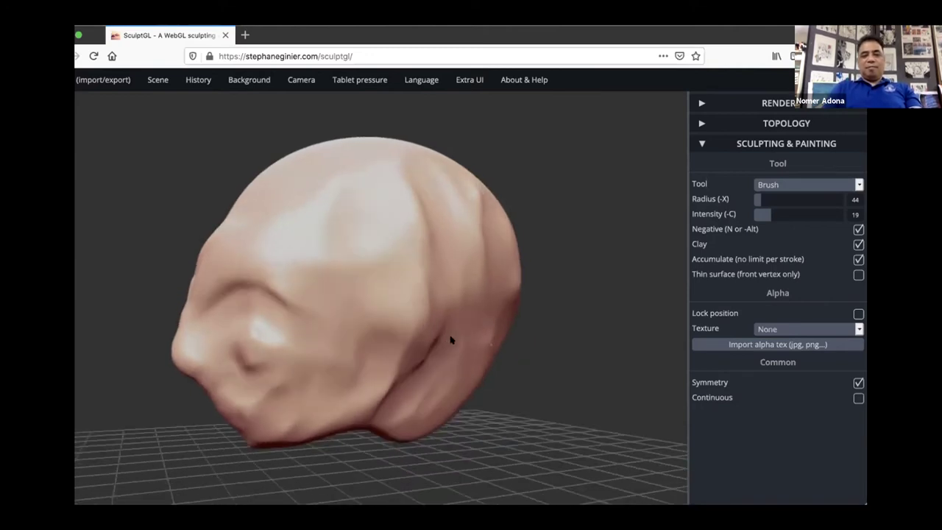
mouse_move(515, 331)
left_mouse_down()
mouse_move(463, 339)
mouse_move(507, 330)
mouse_move(439, 373)
mouse_move(519, 321)
mouse_move(518, 287)
mouse_move(502, 324)
mouse_move(508, 265)
left_mouse_up()
mouse_move(490, 336)
left_mouse_down()
mouse_move(507, 249)
mouse_move(496, 210)
mouse_move(500, 251)
left_mouse_up()
mouse_move(477, 386)
left_mouse_down()
mouse_move(506, 331)
mouse_move(517, 265)
left_mouse_up()
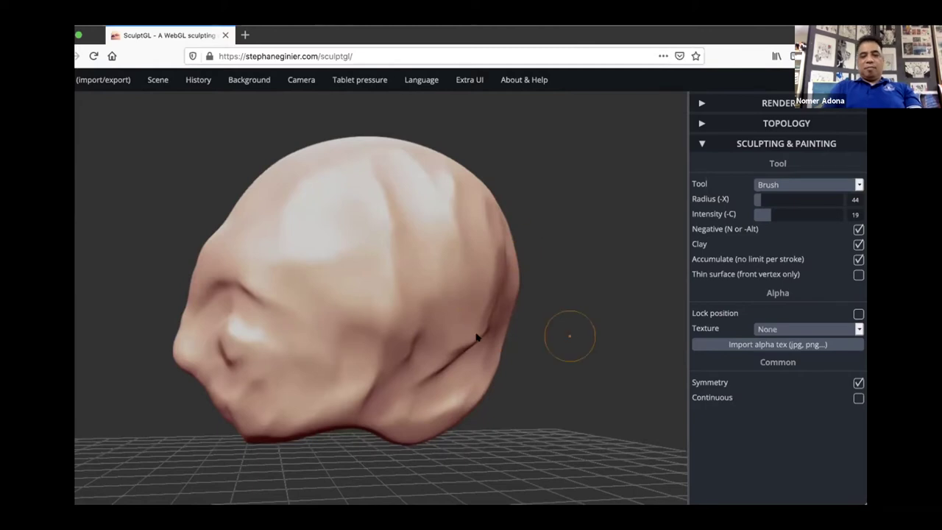
left_click_drag(570, 337, 495, 337)
mouse_move(497, 389)
left_mouse_down()
mouse_move(519, 283)
mouse_move(508, 247)
mouse_move(499, 335)
mouse_move(516, 254)
left_mouse_up()
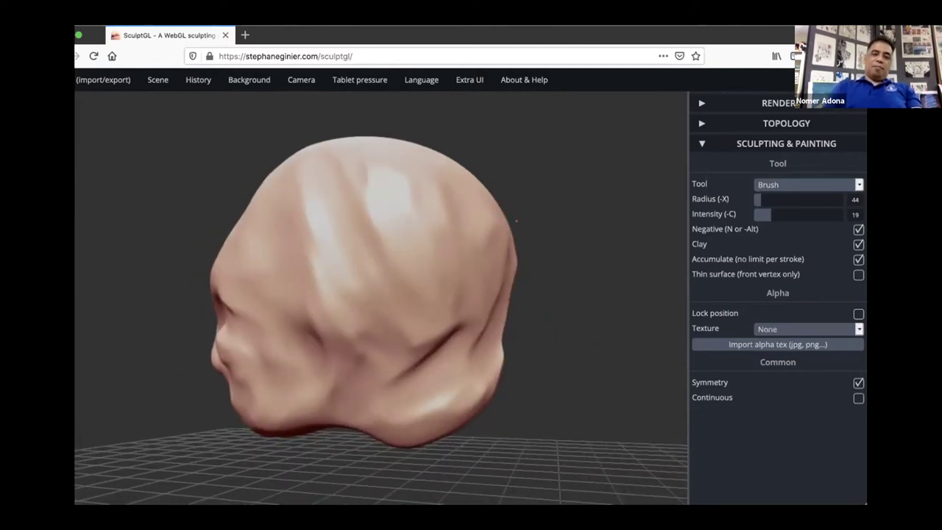
Push the back of the head and the nape inward using Move with radius 153 and intensity 46.
left_click(807, 185)
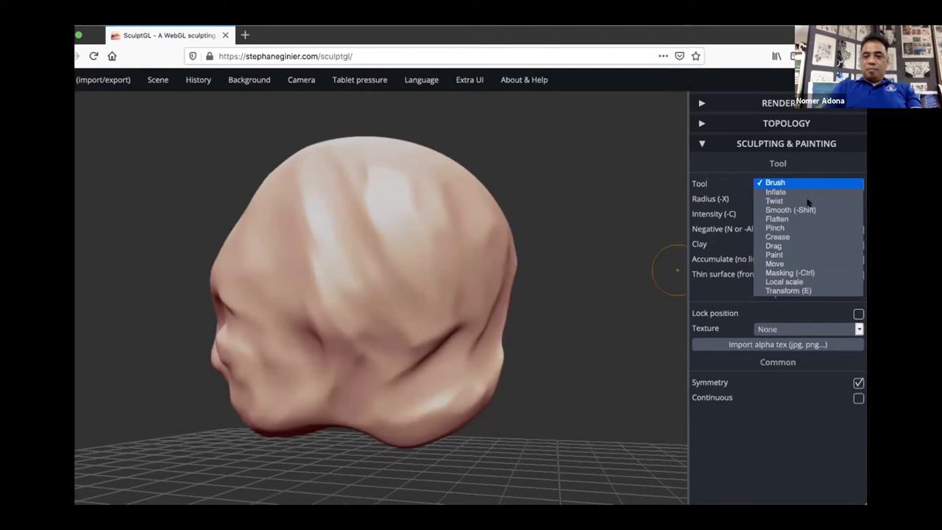
left_click(783, 264)
mouse_move(485, 351)
left_mouse_down()
mouse_move(461, 346)
mouse_move(446, 390)
left_mouse_up()
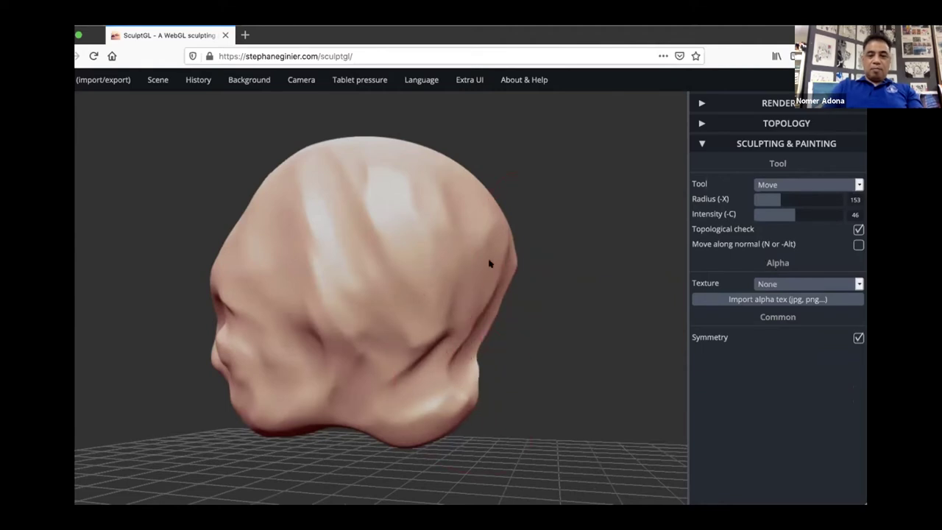
left_click_drag(491, 262, 477, 257)
left_click_drag(478, 220, 469, 213)
left_click_drag(566, 283, 638, 285)
left_click_drag(502, 262, 479, 258)
left_click_drag(488, 322, 456, 346)
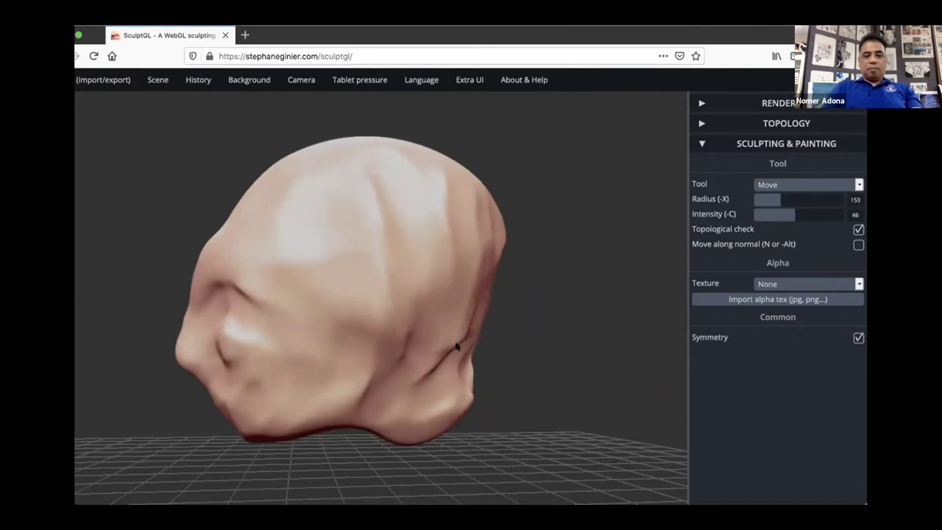
left_click_drag(580, 374, 619, 376)
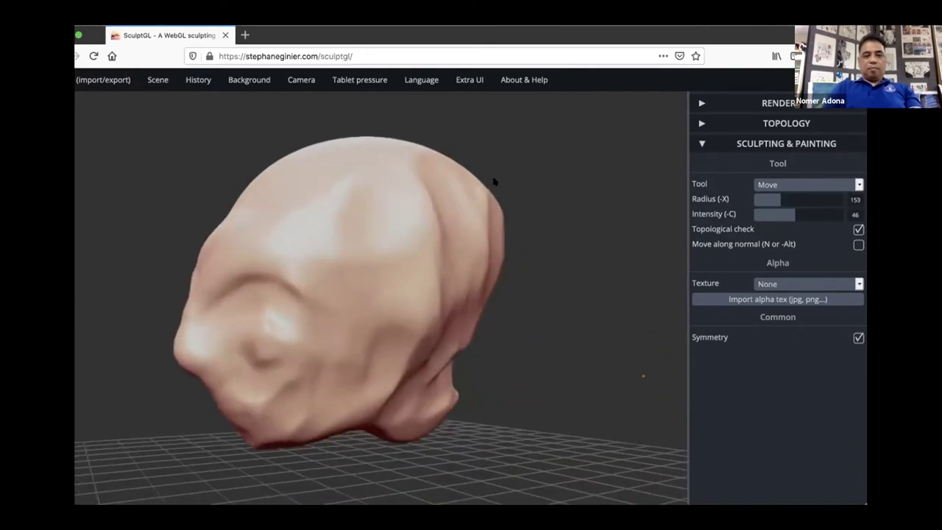
left_click_drag(457, 187, 430, 189)
mouse_move(562, 373)
left_mouse_down()
mouse_move(700, 362)
mouse_move(678, 361)
left_mouse_up()
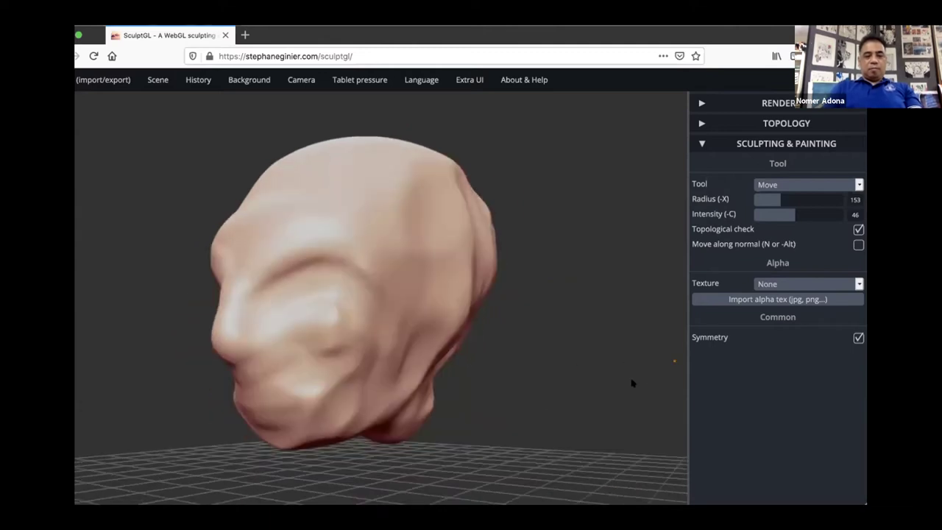
Reshape the brows above the eyes using Move with a smaller radius and lower intensity.
key("shift")
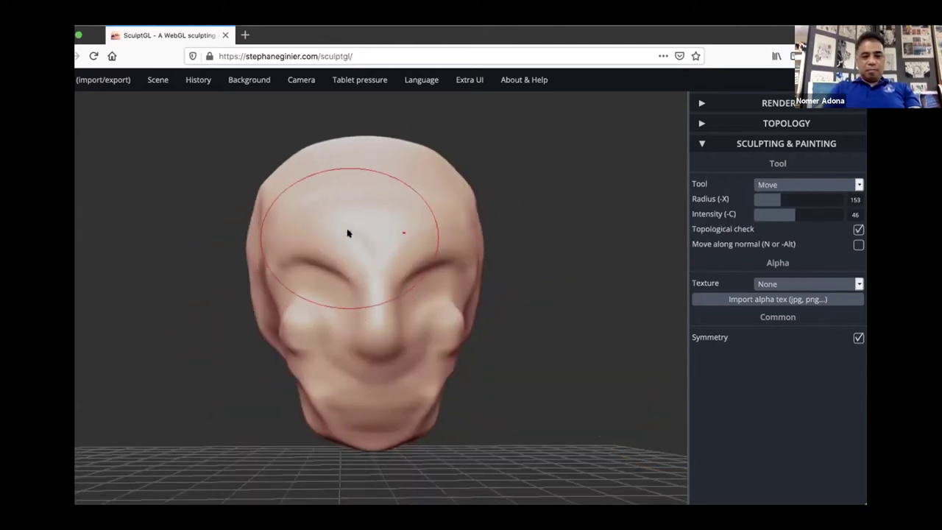
left_click(778, 188)
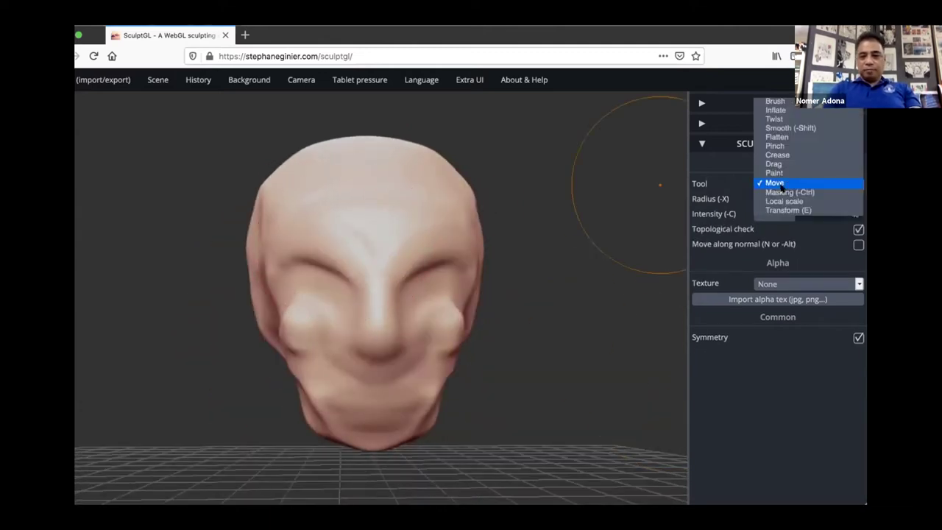
left_click(771, 97)
mouse_move(422, 236)
left_mouse_down()
mouse_move(446, 234)
mouse_move(430, 234)
left_mouse_up()
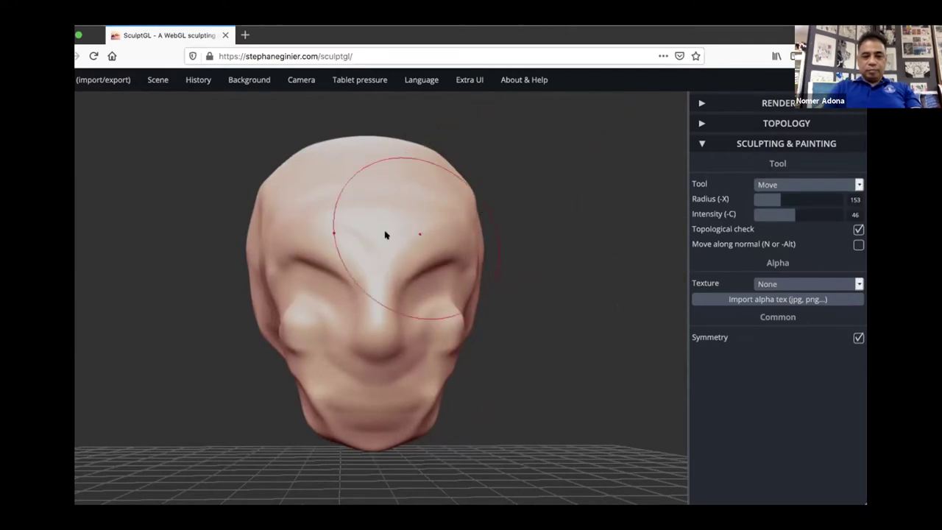
left_click(771, 212)
mouse_move(435, 246)
left_mouse_down()
mouse_move(468, 255)
mouse_move(465, 263)
left_mouse_up()
left_click_drag(570, 349, 558, 343)
Carve around the brows with the Negative Brush at radius 44 and intensity 19, and build up the brow ridge with Negative off.
left_click(778, 193)
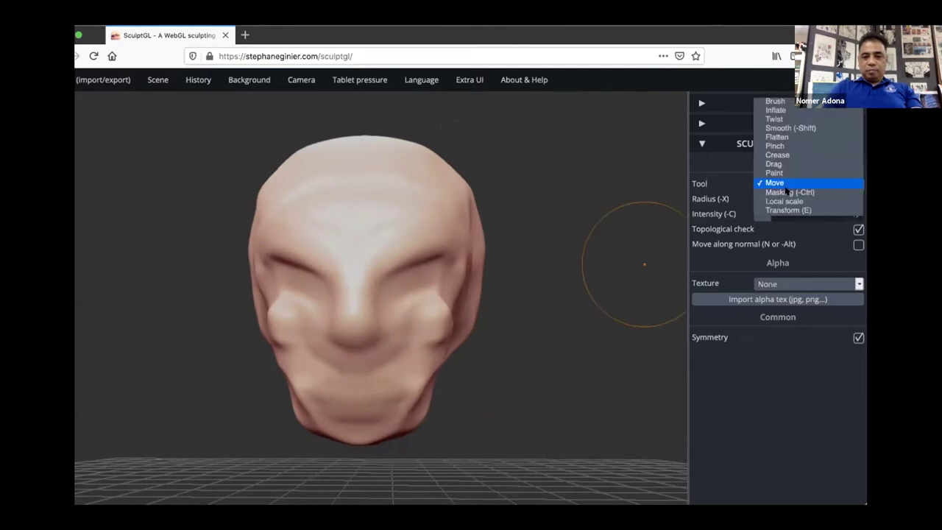
left_click(775, 101)
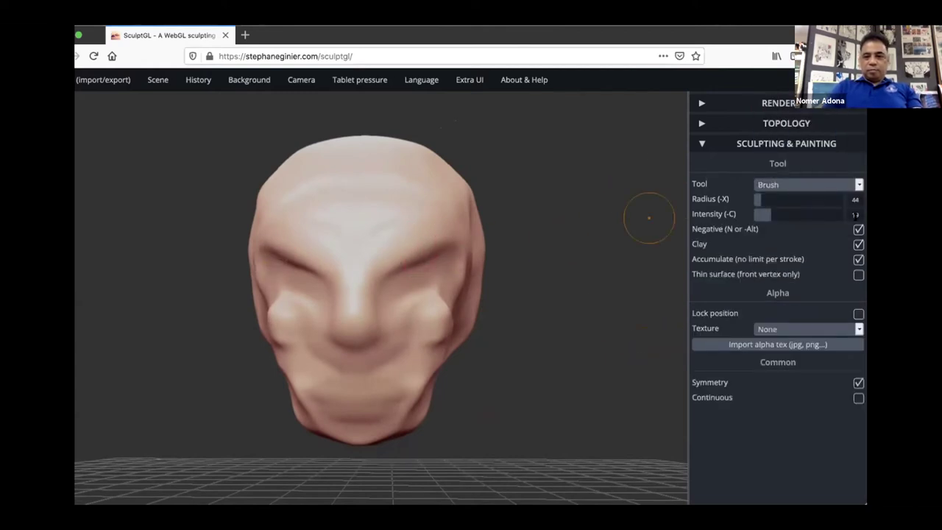
mouse_move(394, 235)
left_mouse_down()
mouse_move(379, 250)
mouse_move(422, 247)
left_mouse_up()
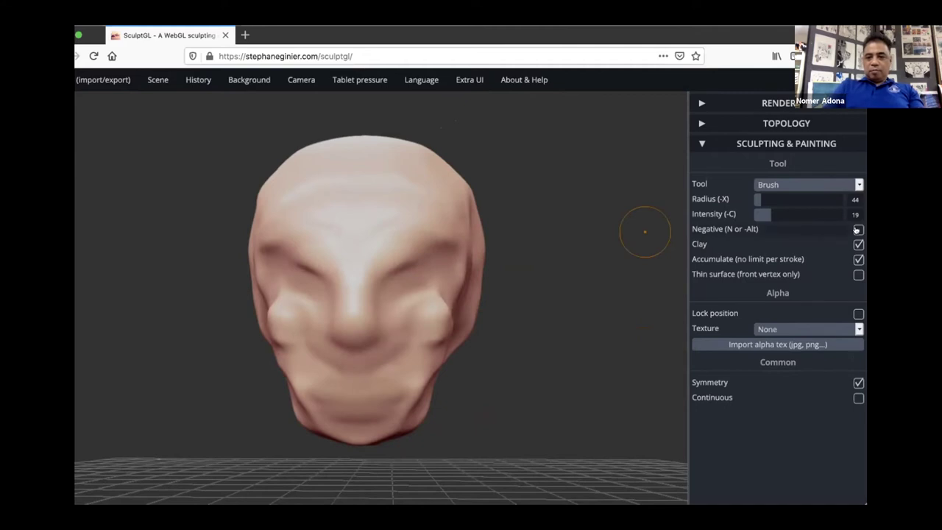
left_click_drag(439, 269, 391, 272)
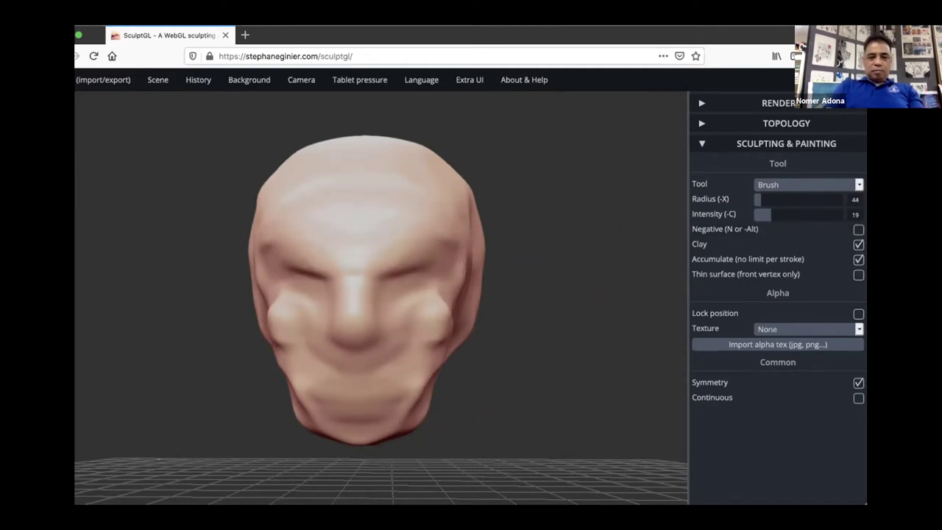
left_click_drag(450, 253, 426, 258)
Build up the nose and upper lip using the Brush with radius 44 and intensity 19.
left_click_drag(363, 283, 362, 305)
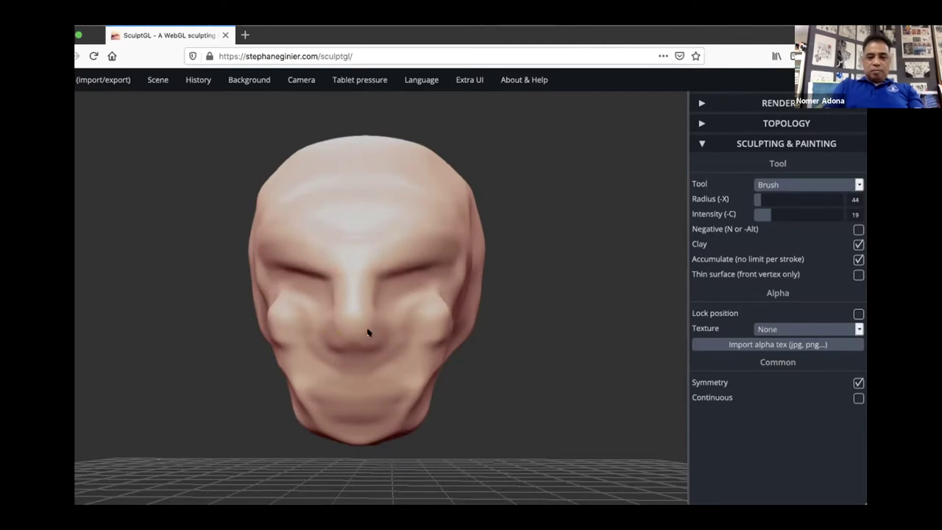
mouse_move(342, 374)
left_mouse_down()
mouse_move(310, 382)
mouse_move(357, 382)
mouse_move(326, 383)
mouse_move(361, 370)
left_mouse_up()
left_click_drag(522, 362, 218, 355)
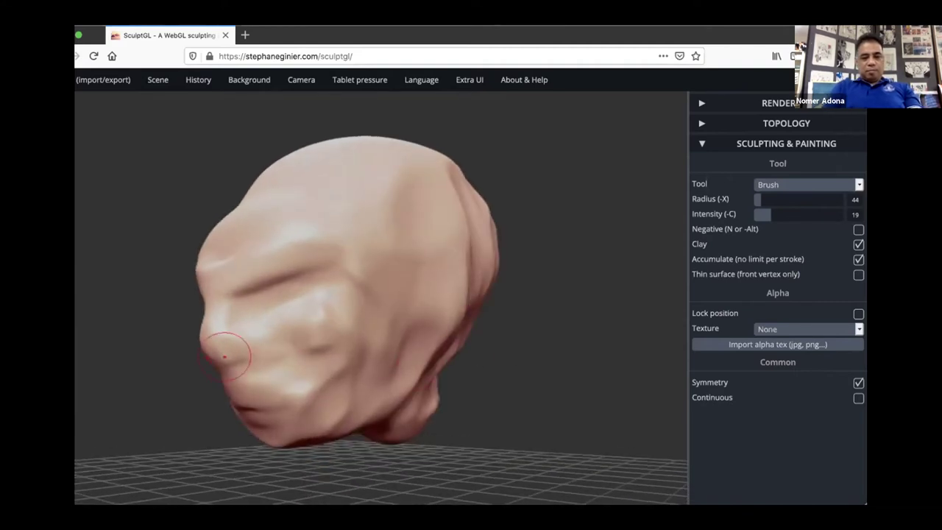
Carve back the temples and the sides of the forehead with the Negative Brush, raising its radius to 92.
left_click_drag(533, 382, 609, 383)
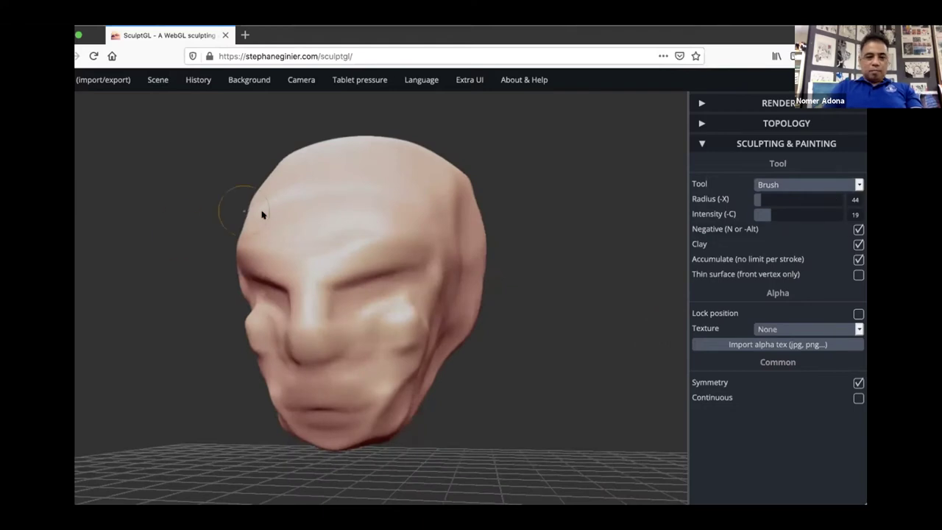
mouse_move(240, 225)
left_mouse_down()
mouse_move(267, 224)
mouse_move(260, 246)
left_mouse_up()
left_click_drag(274, 208, 259, 255)
left_click_drag(760, 199, 766, 199)
left_click_drag(275, 235, 270, 262)
mouse_move(292, 215)
left_mouse_down()
mouse_move(273, 251)
mouse_move(318, 185)
mouse_move(337, 201)
mouse_move(379, 200)
mouse_move(451, 226)
mouse_move(459, 202)
mouse_move(471, 226)
left_mouse_up()
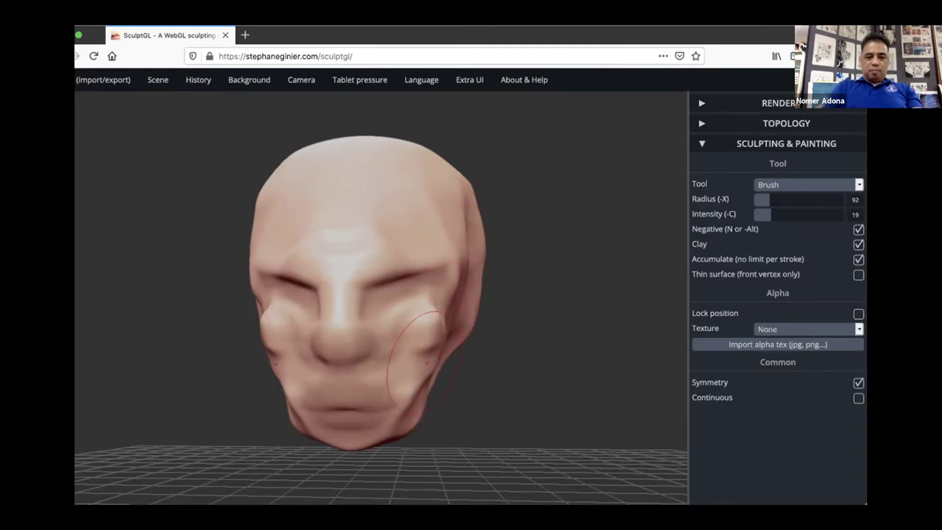
Carve down the cheekbones, outer eye areas and jaw sides with the Negative Brush at radius 92 and intensity 19.
mouse_move(539, 393)
left_mouse_down()
mouse_move(558, 351)
mouse_move(565, 364)
mouse_move(621, 355)
left_mouse_up()
left_click_drag(277, 257, 297, 341)
mouse_move(250, 231)
left_mouse_down()
mouse_move(284, 343)
mouse_move(313, 376)
left_mouse_up()
left_click_drag(553, 423, 455, 433)
left_click_drag(447, 347, 420, 391)
left_click_drag(440, 343, 412, 398)
left_click_drag(404, 338, 440, 274)
mouse_move(403, 356)
left_mouse_down()
mouse_move(421, 311)
mouse_move(430, 328)
left_mouse_up()
Build up the tip and wings of the nose using the Brush with Negative off, radius 50 and intensity 19.
mouse_move(544, 351)
left_mouse_down()
mouse_move(633, 383)
mouse_move(591, 370)
mouse_move(464, 368)
mouse_move(488, 366)
left_mouse_up()
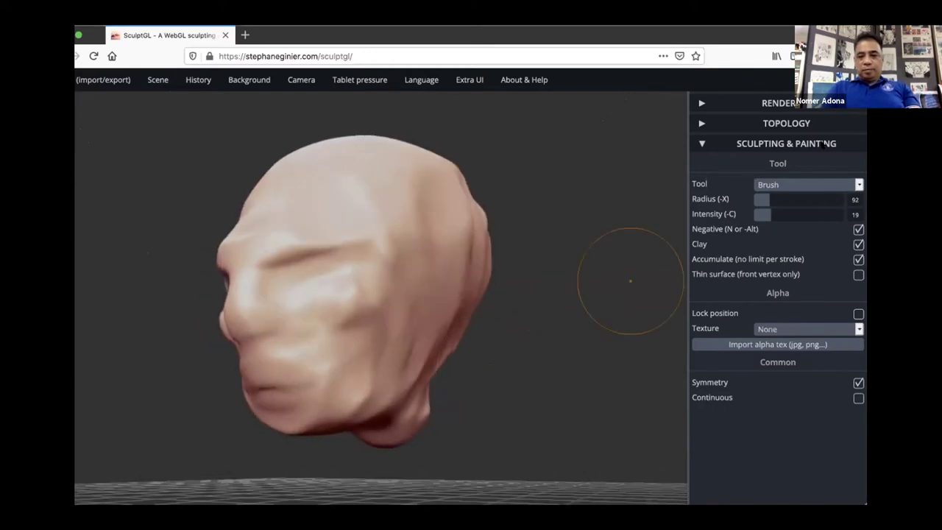
left_click_drag(767, 200, 768, 200)
left_click(856, 229)
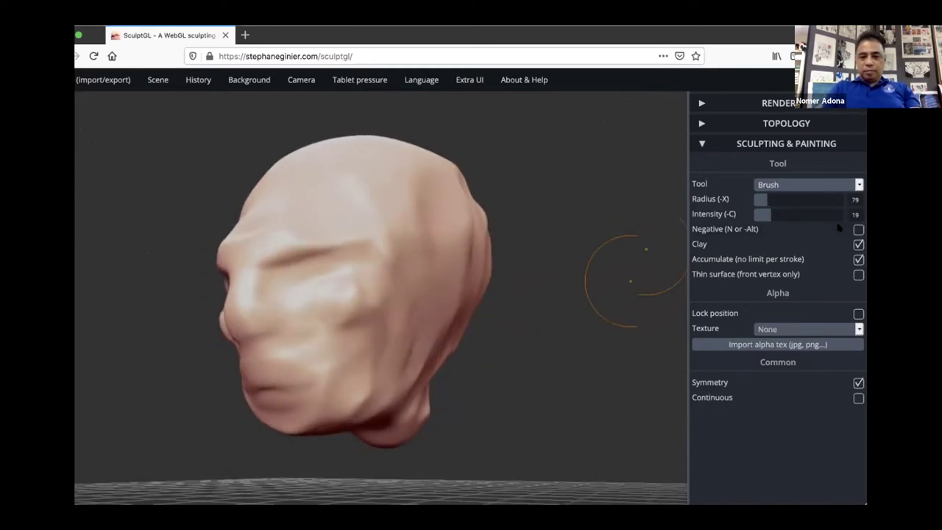
left_click_drag(761, 198, 756, 199)
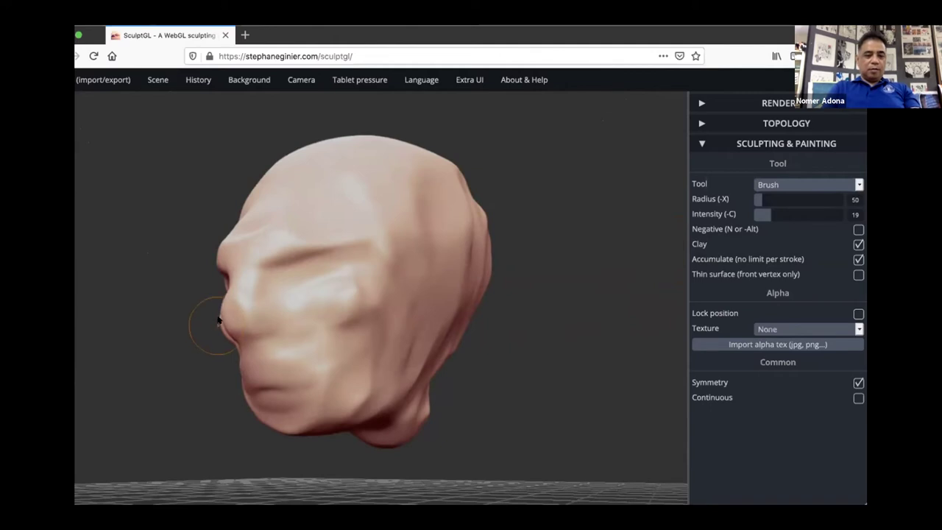
left_click_drag(245, 316, 278, 315)
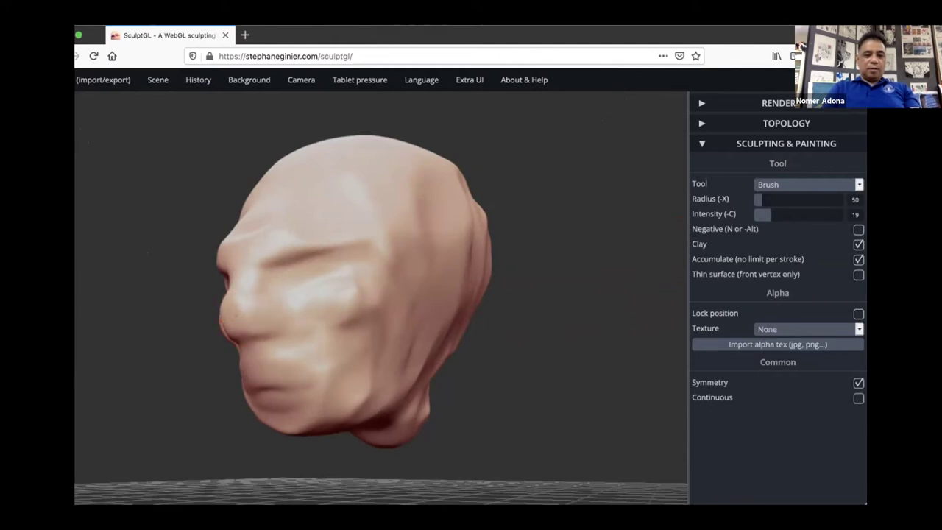
left_click_drag(498, 364, 554, 365)
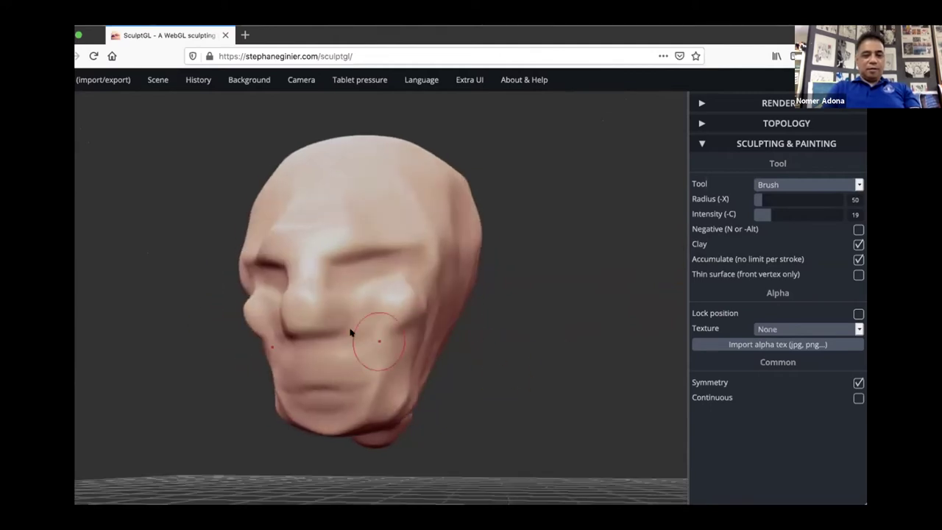
left_click_drag(296, 294, 307, 325)
left_click_drag(525, 394, 549, 389)
left_click_drag(325, 310, 327, 317)
mouse_move(592, 442)
left_mouse_down()
mouse_move(564, 436)
mouse_move(513, 402)
left_mouse_up()
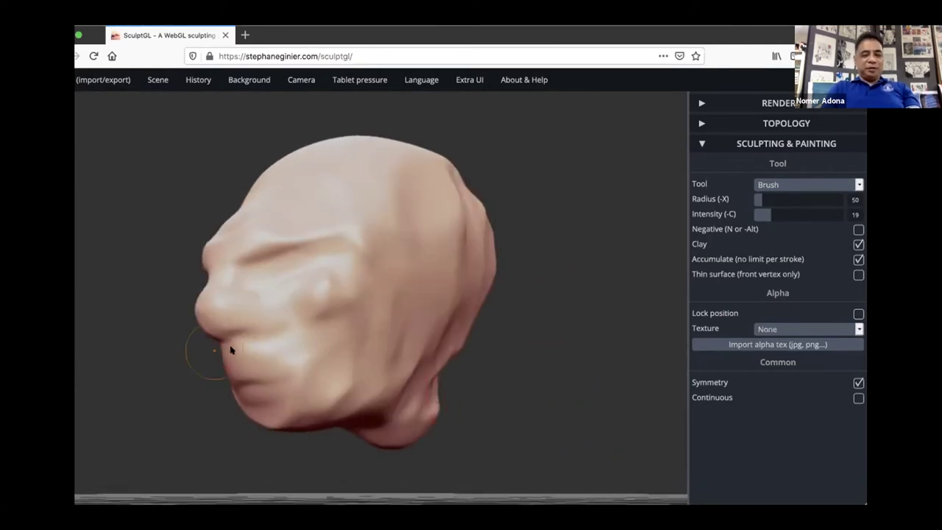
Build up the chin and mouth area using the Brush with radius 50 and intensity 19.
left_click_drag(274, 397, 247, 400)
left_click_drag(513, 388, 473, 385)
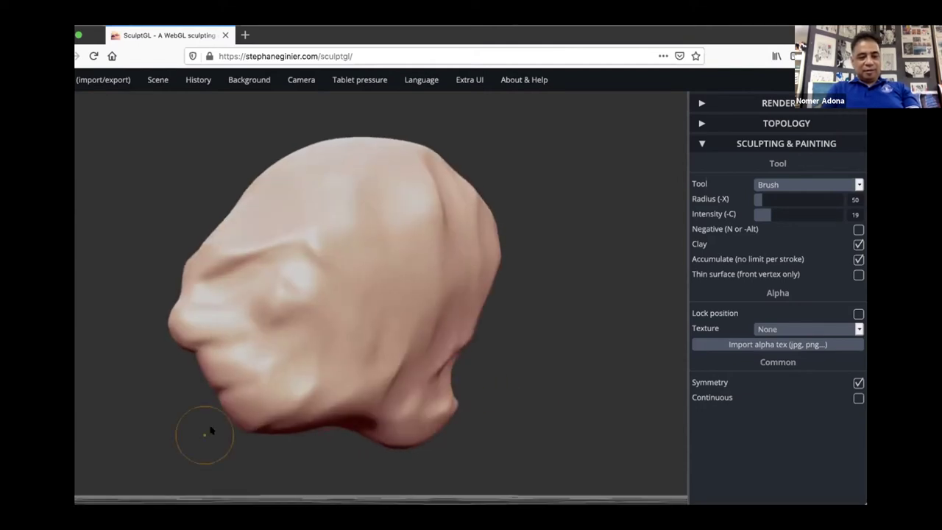
left_click_drag(231, 427, 226, 408)
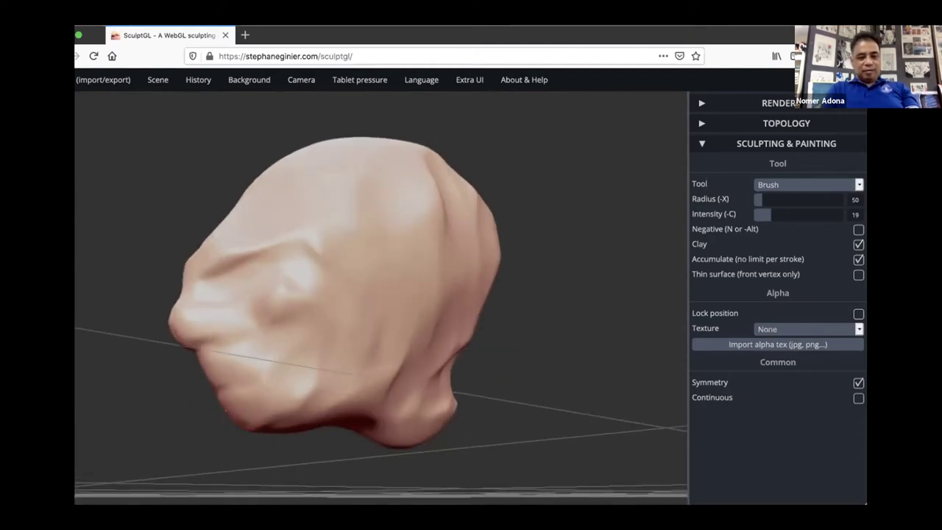
mouse_move(237, 403)
left_mouse_down()
mouse_move(228, 406)
mouse_move(259, 413)
mouse_move(278, 401)
left_mouse_up()
mouse_move(220, 394)
left_mouse_down()
mouse_move(230, 419)
mouse_move(229, 397)
mouse_move(212, 401)
mouse_move(208, 379)
left_mouse_up()
Carve down the areas beside the nose and mouth with the Negative Brush at radius 50 and intensity 19.
left_click_drag(575, 395, 708, 397)
mouse_move(603, 376)
left_mouse_down()
mouse_move(564, 399)
mouse_move(401, 394)
left_mouse_up()
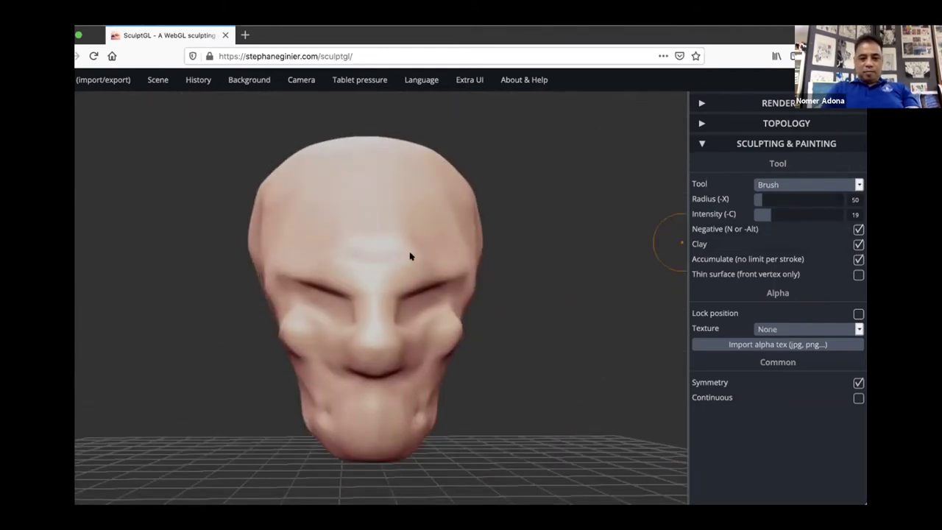
left_click_drag(643, 442, 637, 433)
left_click_drag(402, 292, 422, 327)
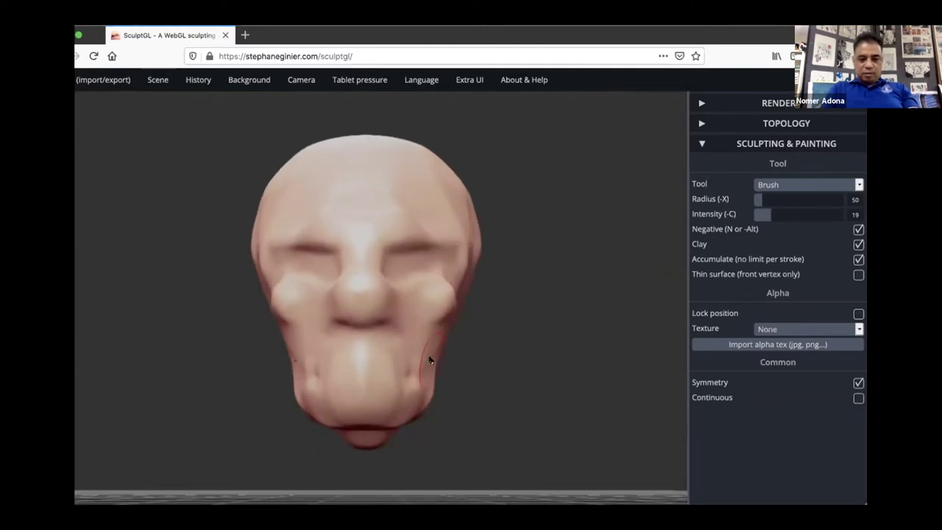
left_click_drag(420, 348, 388, 275)
mouse_move(402, 311)
left_mouse_down()
mouse_move(390, 276)
mouse_move(423, 250)
mouse_move(450, 256)
left_mouse_up()
left_click_drag(523, 311, 486, 311)
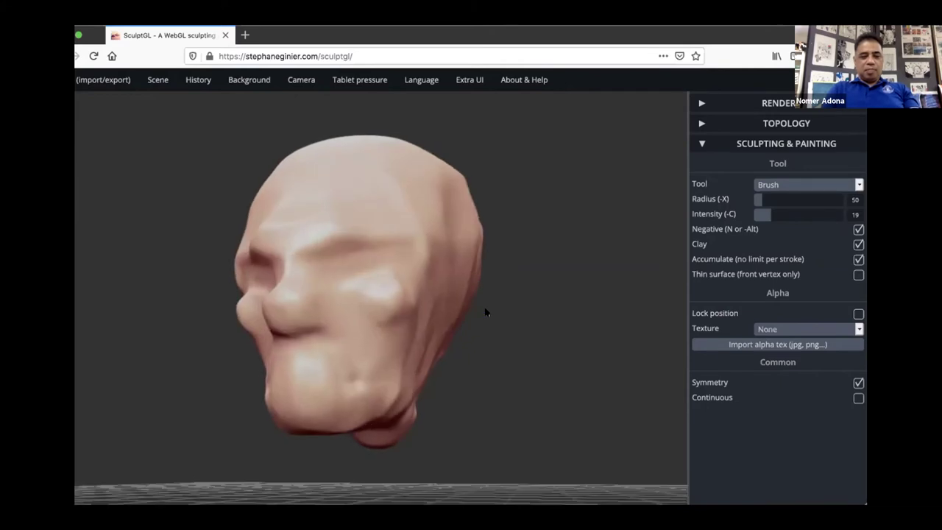
Smooth the cheekbones, mouth corners, jaw sides and back of the head with Smooth at radius 165 and intensity 75.
left_click_drag(379, 274, 391, 278, "shift")
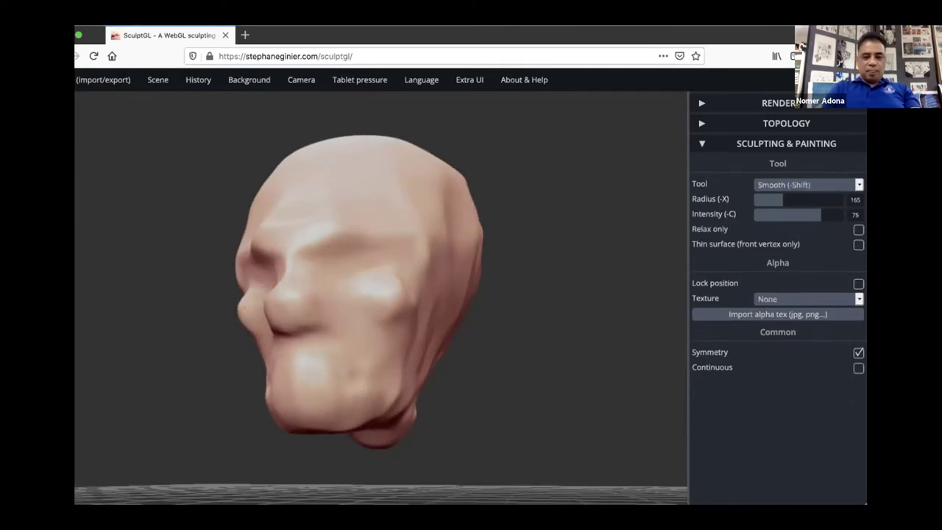
left_click_drag(422, 314, 418, 321, "shift")
mouse_move(351, 356)
left_mouse_down("shift")
mouse_move(374, 328)
mouse_move(422, 323)
left_mouse_up("shift")
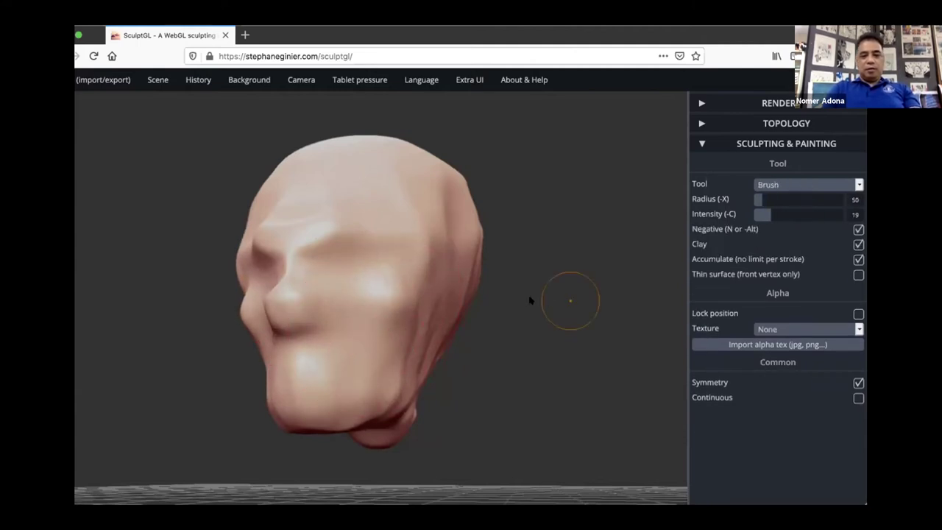
left_click_drag(571, 300, 531, 300)
left_click_drag(446, 200, 466, 202, "shift")
key("shift")
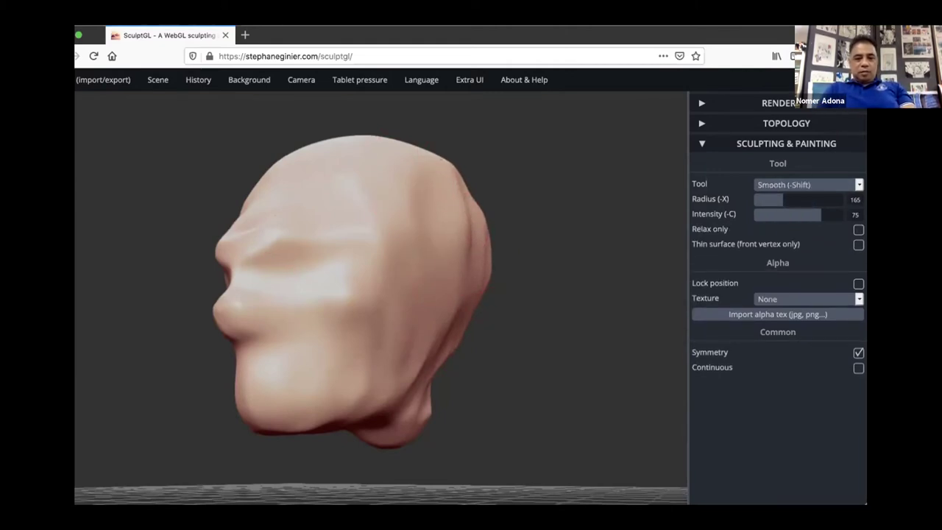
left_click_drag(347, 371, 343, 370, "shift")
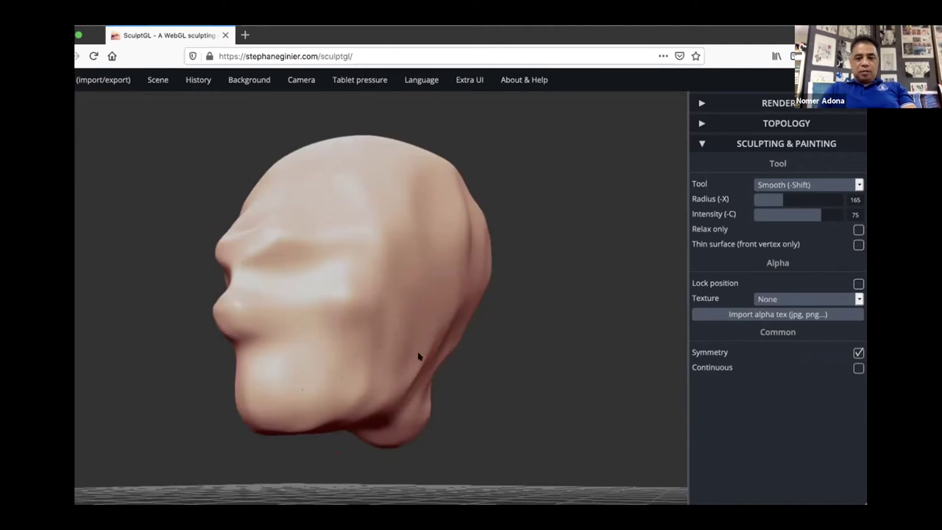
key("shift")
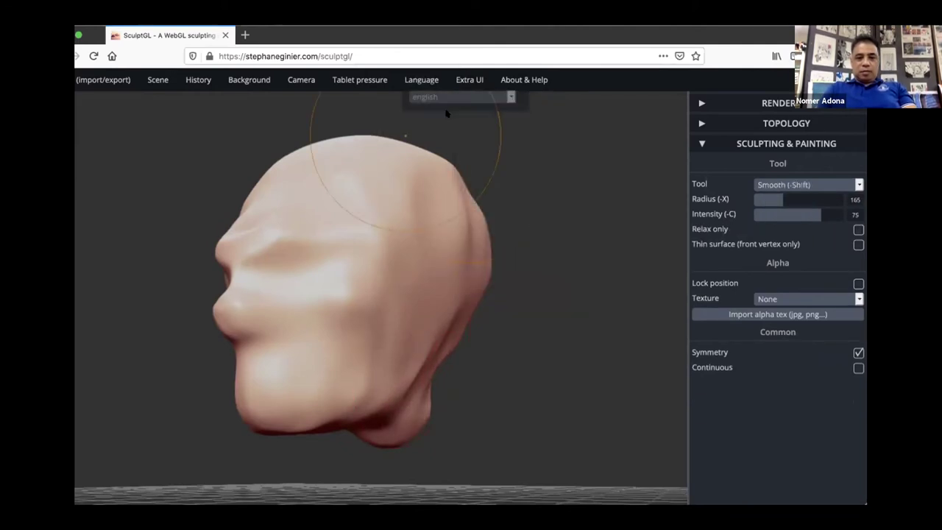
mouse_move(498, 192)
left_mouse_down()
mouse_move(439, 181)
mouse_move(308, 250)
left_mouse_up()
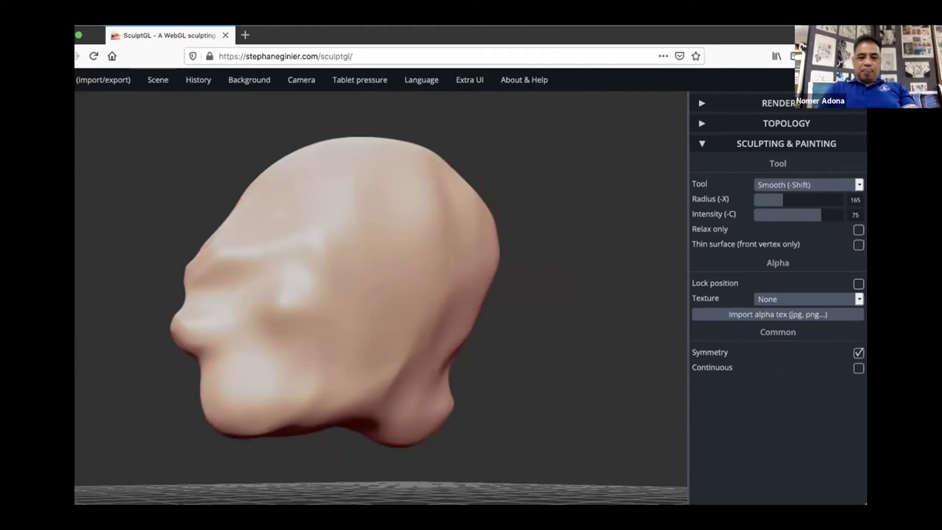
left_click_drag(457, 217, 455, 289, "shift")
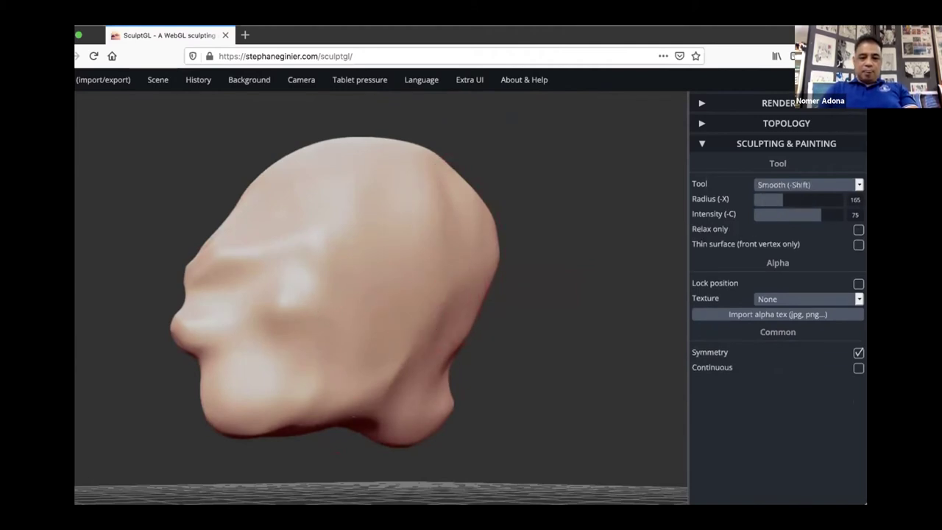
Try the Flatten tool between the brows with Negative on, radius 165 and intensity 36, and undo the stroke.
left_click_drag(578, 405, 677, 404)
left_click_drag(581, 378, 623, 382)
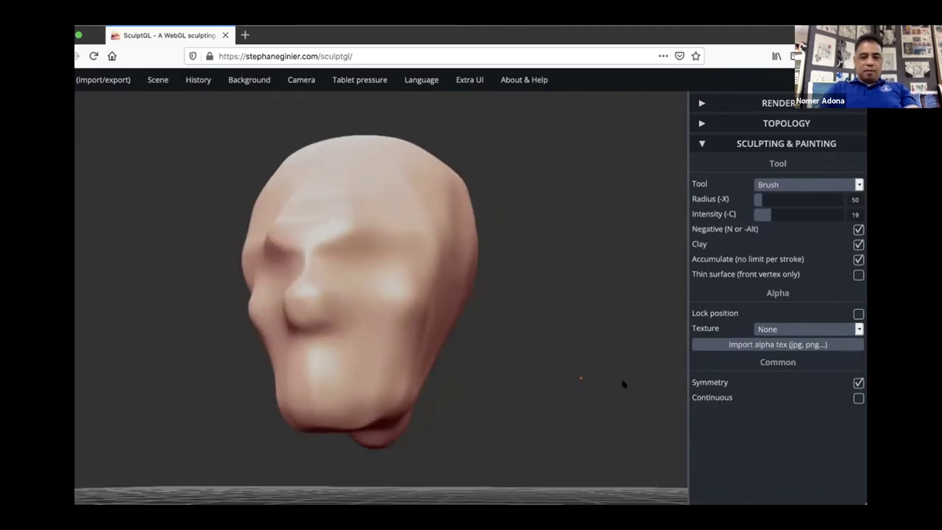
left_click(797, 187)
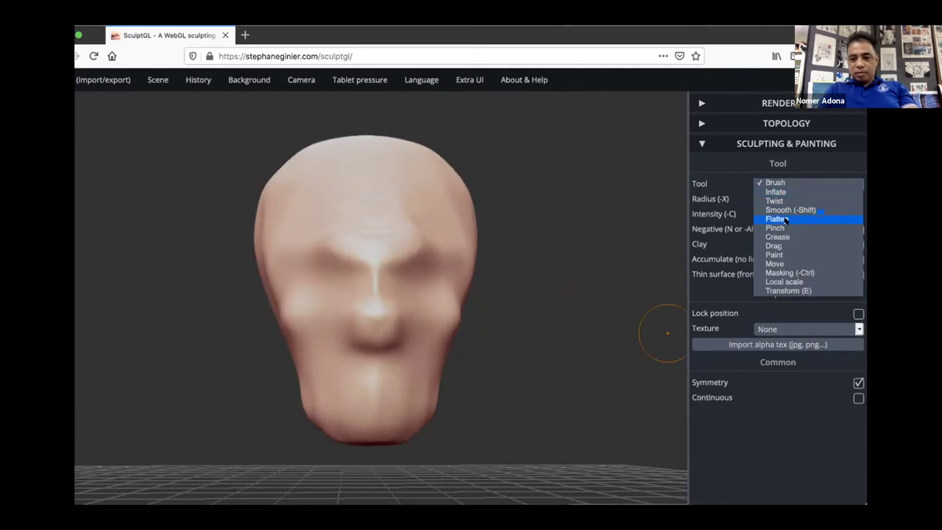
left_click(777, 218)
left_click_drag(366, 222, 402, 221)
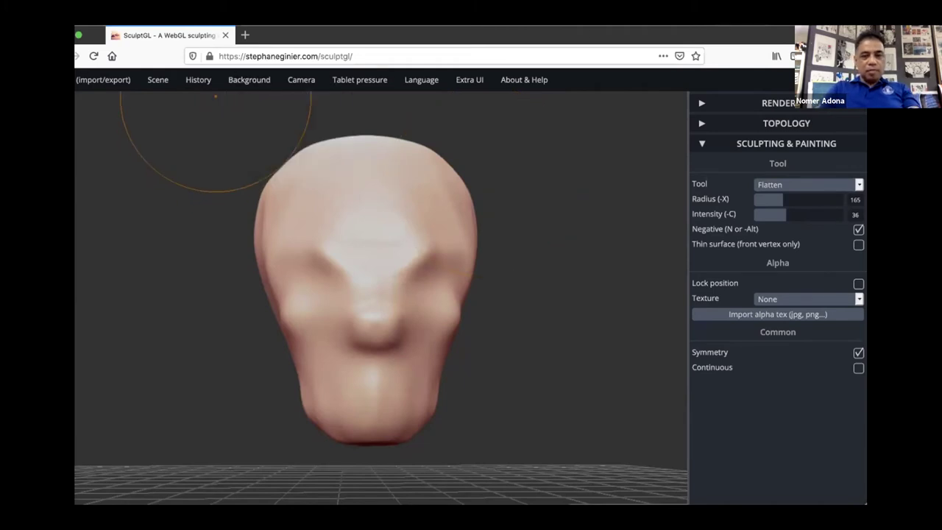
left_click_drag(590, 34, 622, 39)
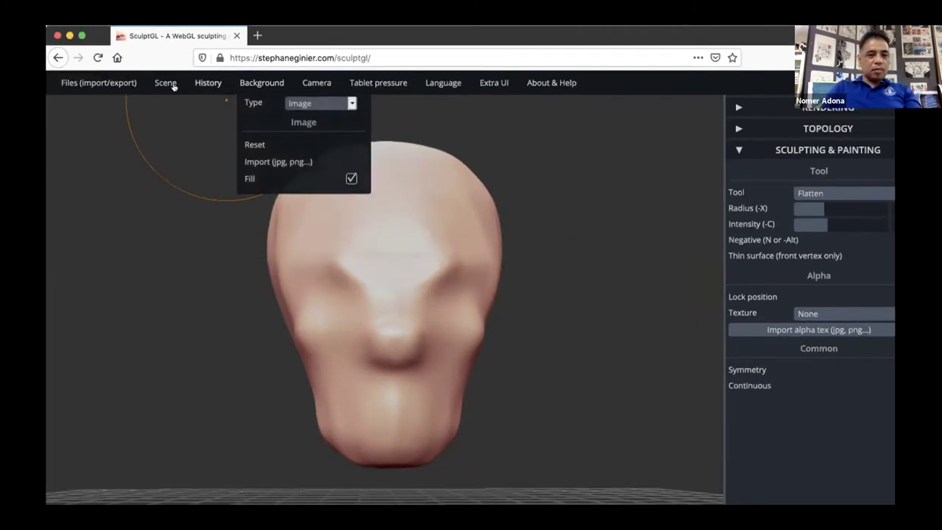
mouse_move(195, 87)
left_click(204, 103)
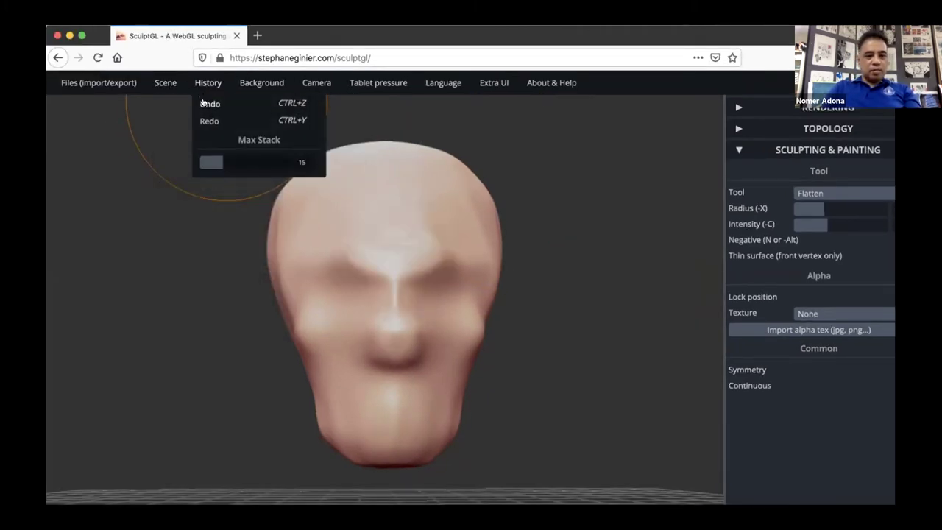
Build up the brow ridges and upper cheeks using the Brush with Negative off, radius 50 and intensity 19.
left_click_drag(578, 236, 542, 219)
left_click(830, 192)
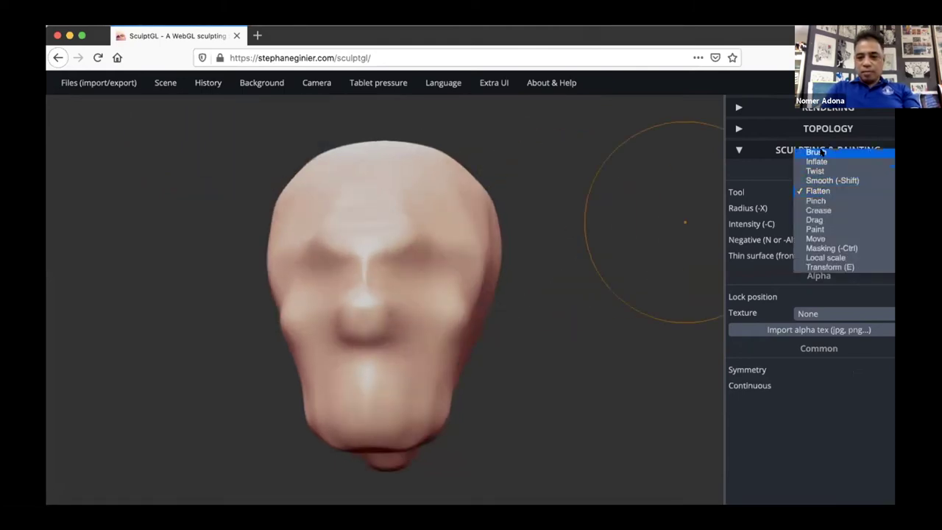
left_click(817, 152)
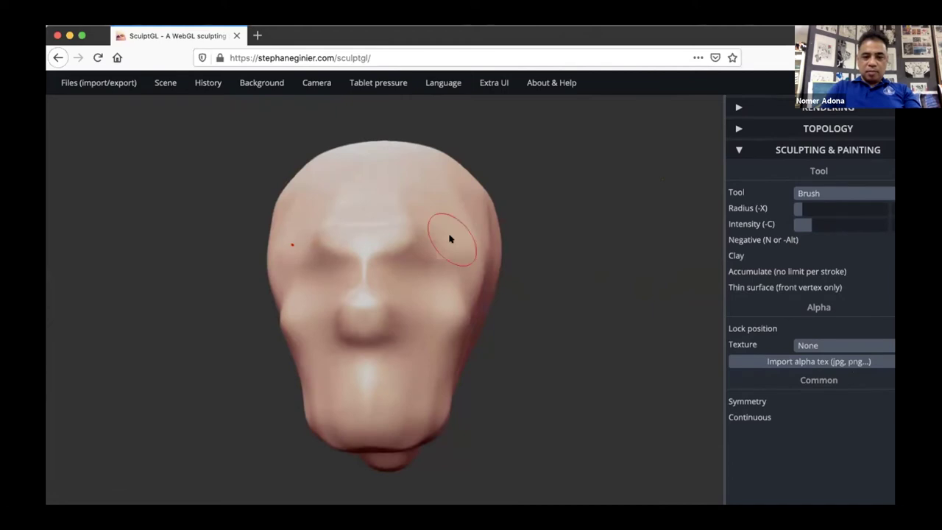
mouse_move(203, 85)
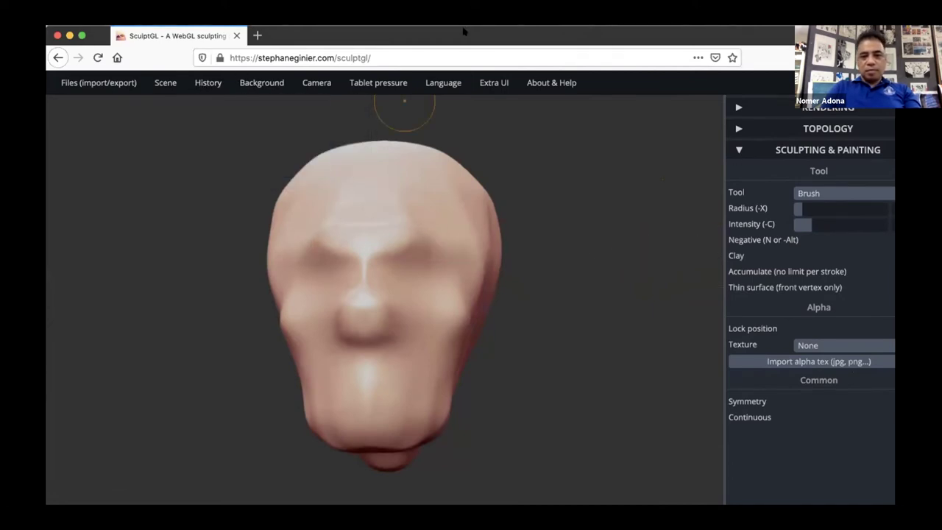
left_click_drag(463, 31, 472, 32)
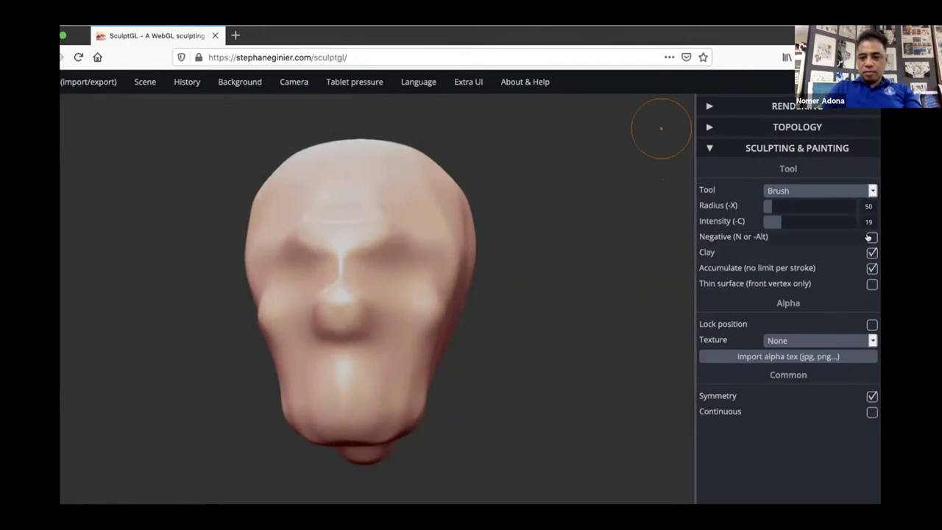
mouse_move(366, 252)
left_mouse_down()
mouse_move(426, 248)
mouse_move(345, 265)
mouse_move(348, 304)
mouse_move(316, 317)
mouse_move(329, 317)
left_mouse_up()
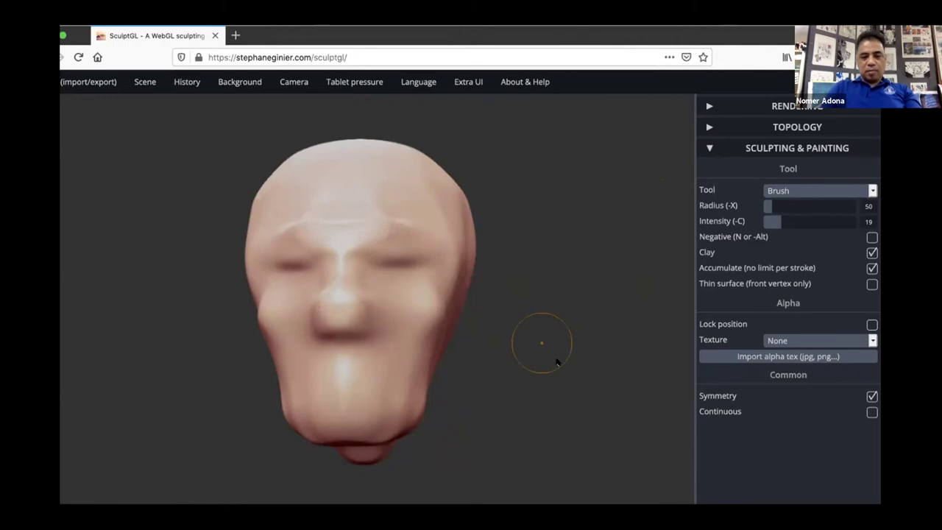
Push the brow ridge up and back with the Move tool at radius 108 and intensity 19, and smooth the brows.
left_click_drag(489, 361, 446, 360)
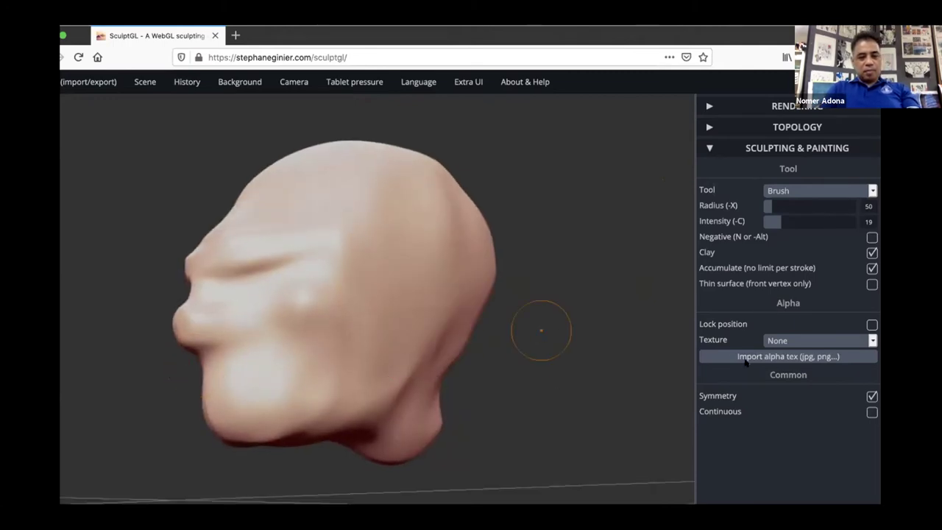
mouse_move(575, 267)
left_mouse_down()
mouse_move(541, 265)
mouse_move(627, 265)
left_mouse_up()
left_click(807, 191)
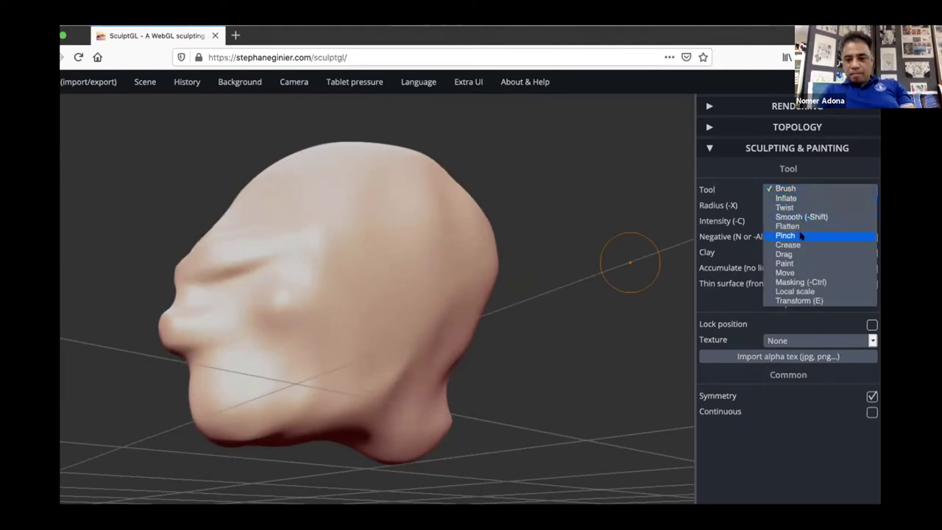
left_click(785, 272)
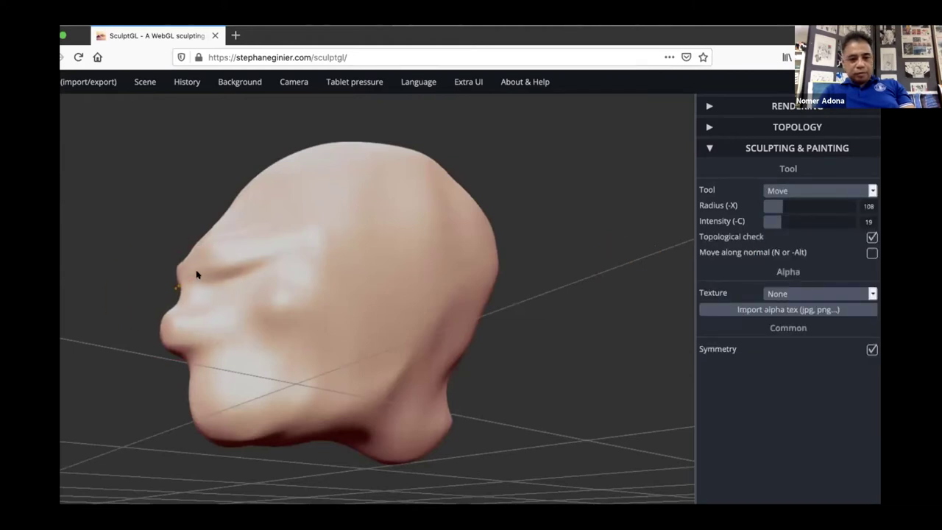
left_click_drag(191, 269, 215, 250)
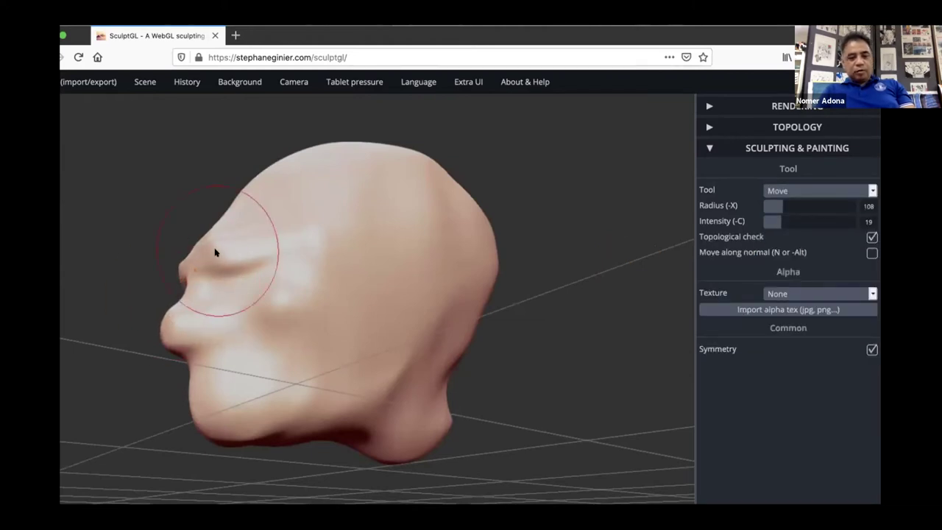
left_click_drag(564, 276, 648, 280)
left_click_drag(535, 279, 658, 283)
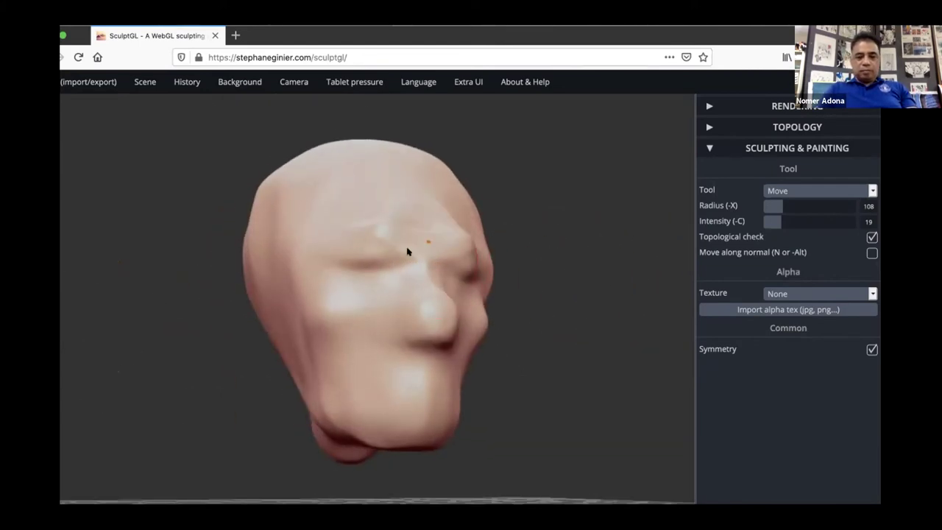
left_click_drag(457, 246, 453, 246, "shift")
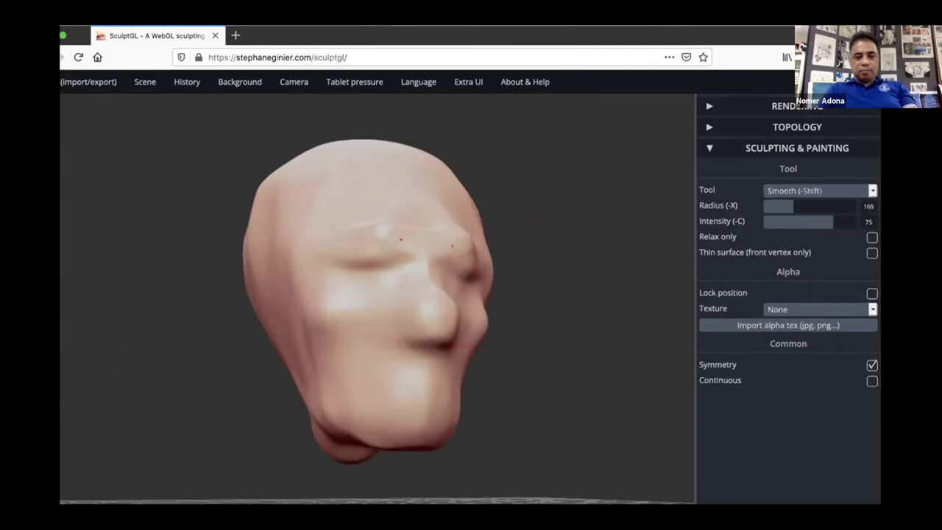
left_click_drag(614, 313, 585, 322)
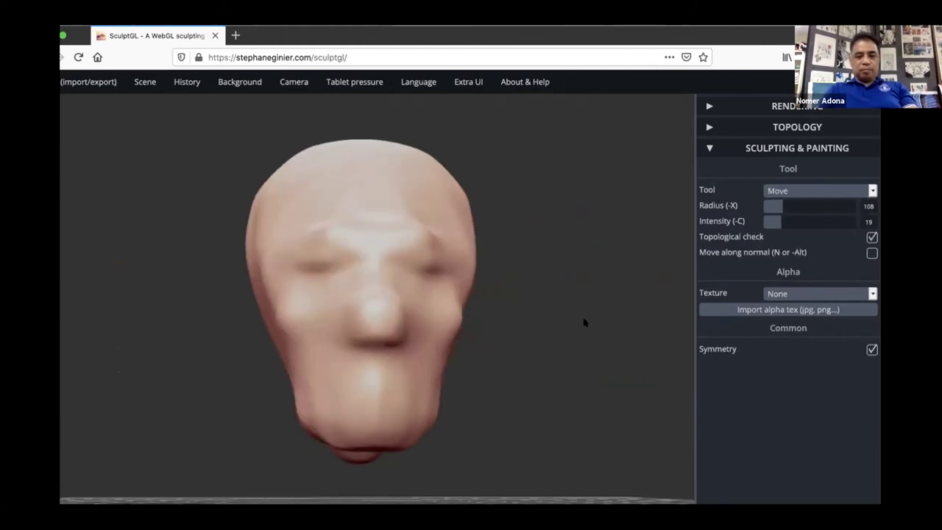
Hollow the inner eye sockets and the area below them using Inflate with Negative on and intensity 25.
left_click(834, 191)
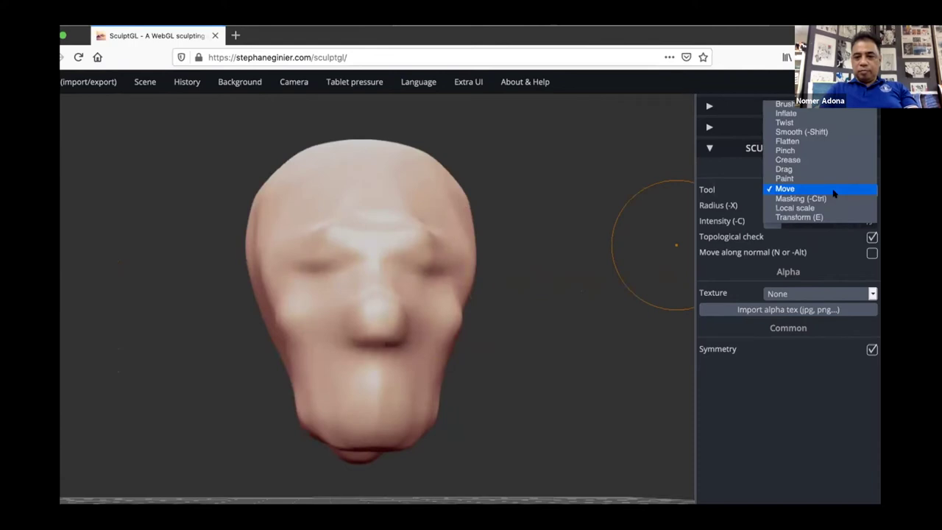
left_click(797, 112)
left_click(872, 237)
mouse_move(402, 269)
left_mouse_down()
mouse_move(441, 273)
mouse_move(406, 273)
left_mouse_up()
left_click_drag(314, 304, 316, 298)
Carve folds from the nose wings past the mouth and deepen the eye sockets with Negative Inflate at radius 37.
left_click_drag(778, 206, 766, 206)
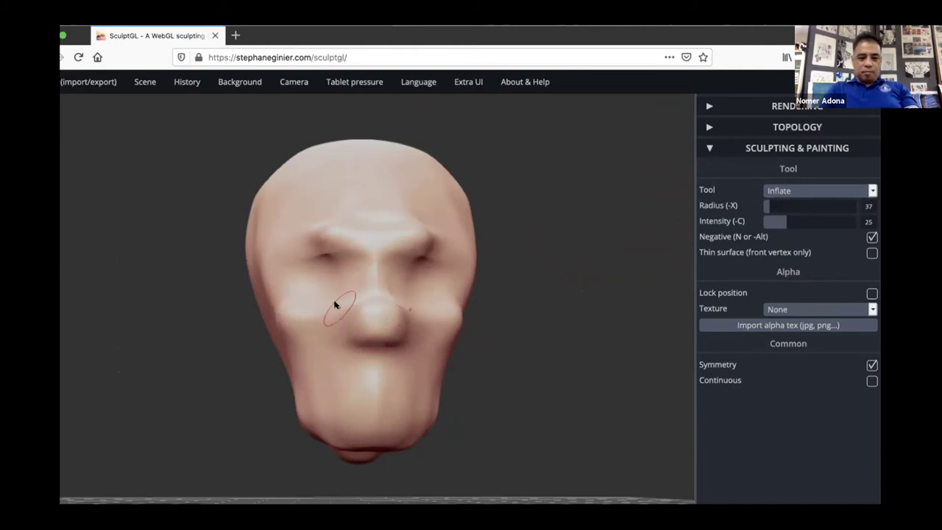
left_click_drag(338, 329, 328, 368)
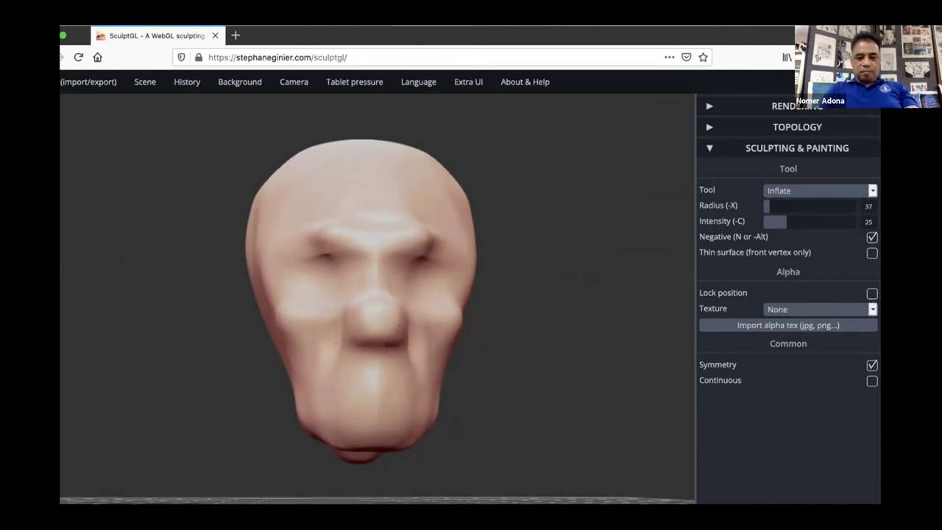
left_click_drag(530, 365, 456, 367)
mouse_move(326, 304)
left_mouse_down()
mouse_move(378, 360)
mouse_move(387, 398)
left_mouse_up()
left_click_drag(340, 335, 399, 381)
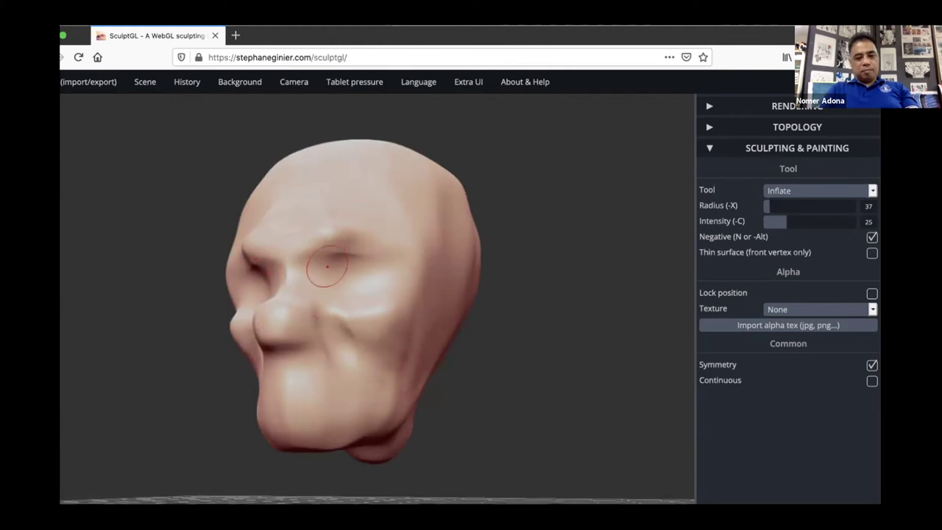
left_click_drag(326, 268, 394, 257)
left_click_drag(336, 264, 413, 263)
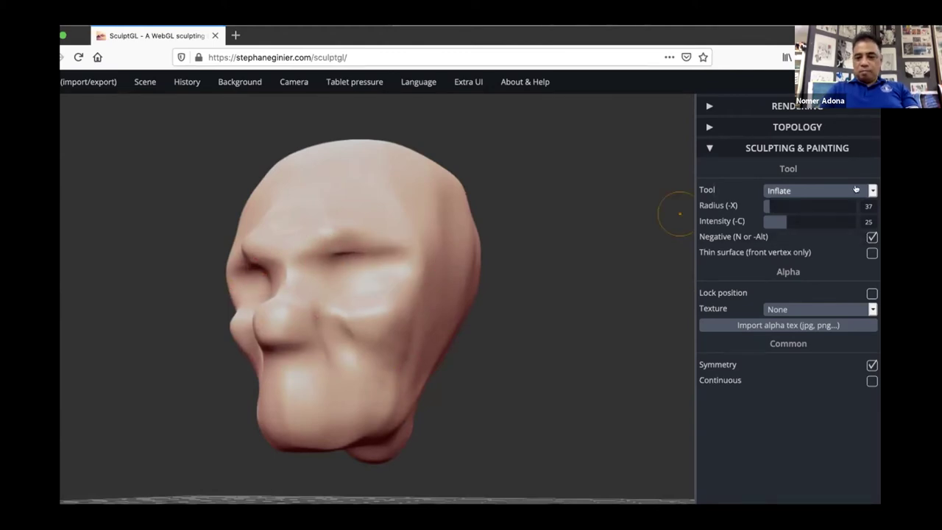
Build up the brow ridges and cheekbones with the Brush at radius 50 and intensity 19, and smooth the brows.
left_click(856, 189)
left_click(786, 179)
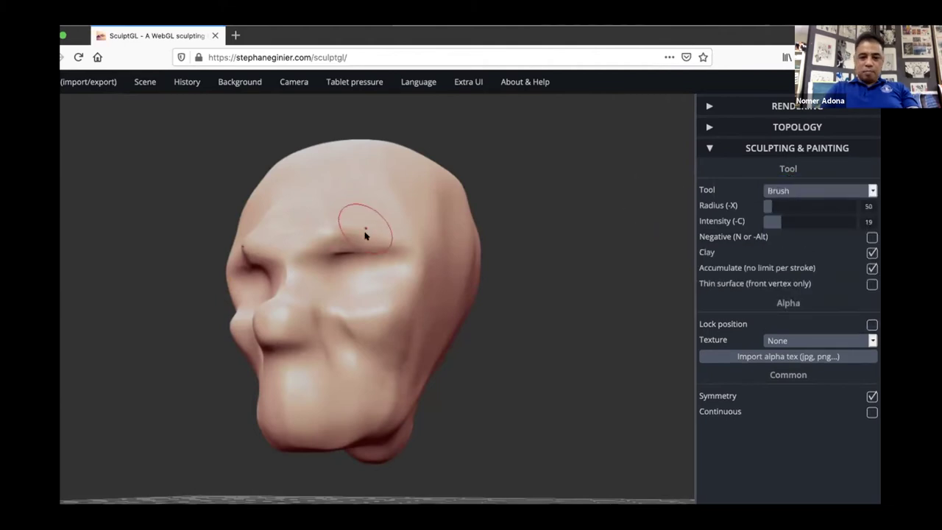
mouse_move(410, 243)
left_mouse_down()
mouse_move(341, 246)
mouse_move(375, 245)
mouse_move(366, 220)
mouse_move(382, 226)
left_mouse_up()
mouse_move(358, 225)
left_mouse_down()
mouse_move(394, 226)
mouse_move(381, 254)
mouse_move(412, 283)
mouse_move(391, 261)
mouse_move(408, 302)
left_mouse_up()
left_click_drag(517, 352, 558, 351)
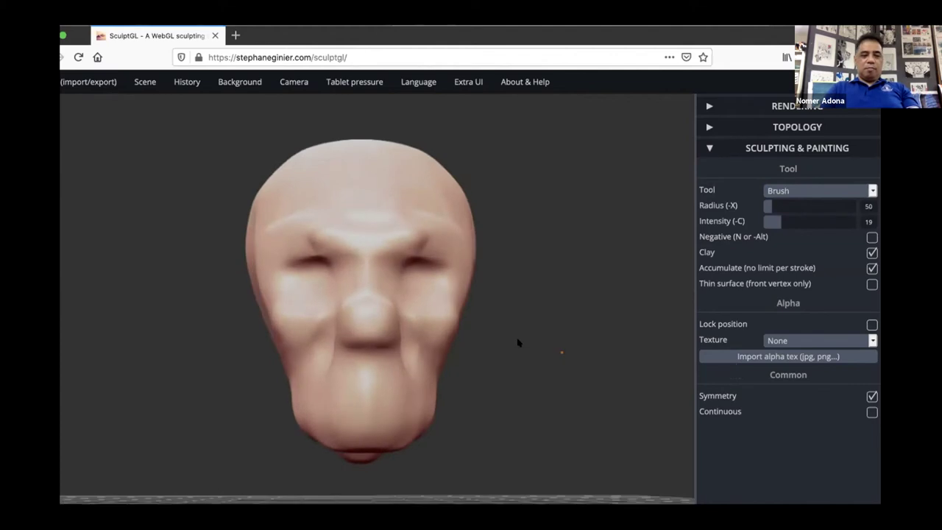
mouse_move(318, 242)
left_mouse_down()
mouse_move(260, 238)
mouse_move(342, 237)
mouse_move(250, 235)
left_mouse_up()
left_click_drag(371, 235, 457, 236, "shift")
Build up the centre of the brow and the front of the forehead with the Brush at radius 50 and intensity 19.
mouse_move(550, 306)
left_mouse_down()
mouse_move(530, 307)
mouse_move(514, 323)
left_mouse_up()
left_click_drag(354, 235, 361, 234)
mouse_move(520, 258)
left_mouse_down()
mouse_move(343, 275)
mouse_move(356, 276)
left_mouse_up()
left_click_drag(412, 261, 372, 265)
mouse_move(229, 216)
left_mouse_down()
mouse_move(280, 166)
mouse_move(243, 175)
left_mouse_up()
left_click_drag(198, 257, 207, 234)
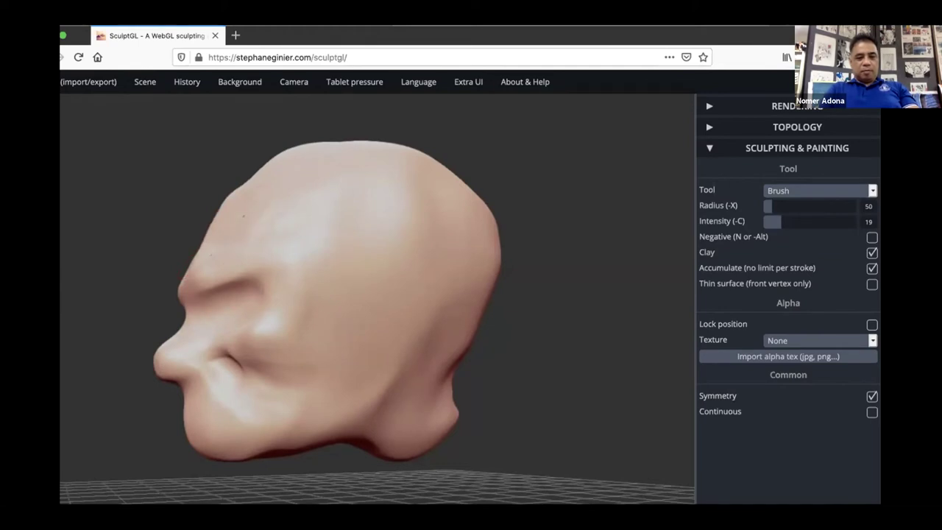
Hollow the underside of the nose and the groove above the mouth using Negative Inflate at radius 37 and intensity 25.
left_click_drag(497, 338, 590, 332)
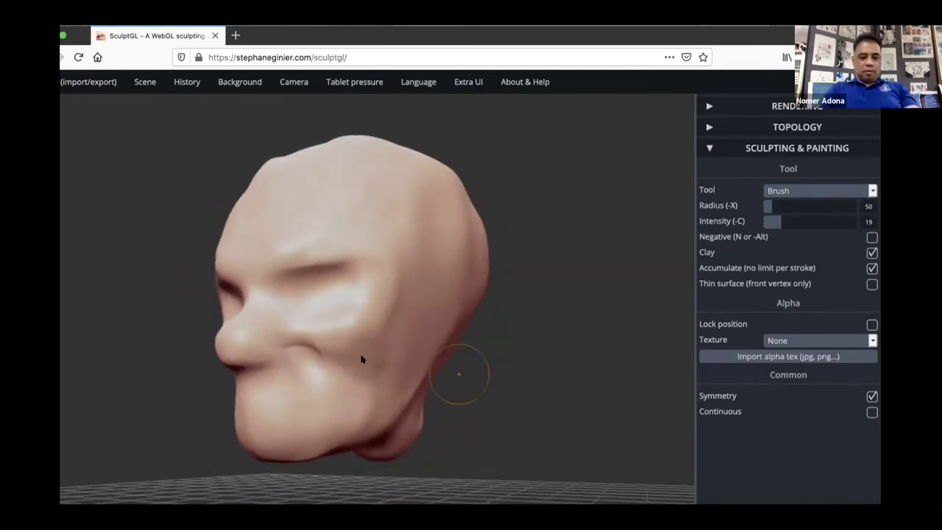
left_click_drag(599, 412, 680, 413)
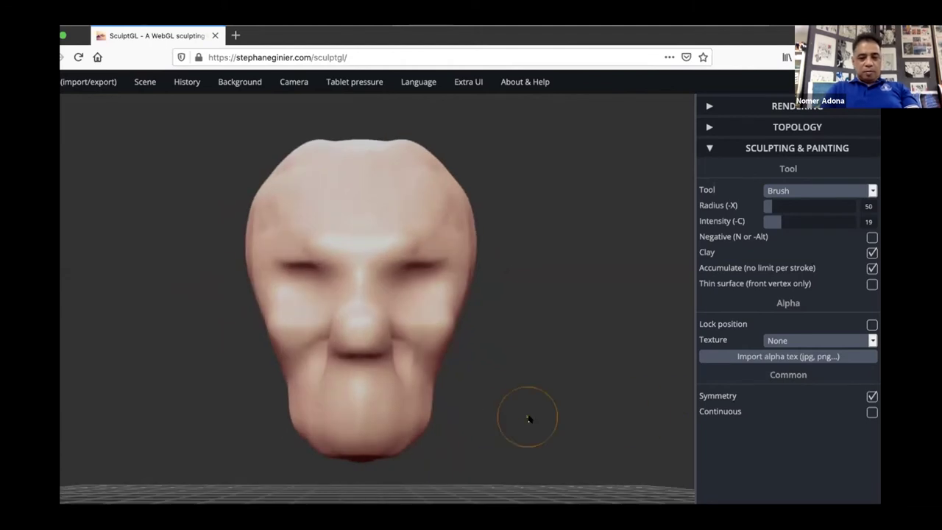
left_click_drag(530, 418, 531, 387)
left_click(811, 191)
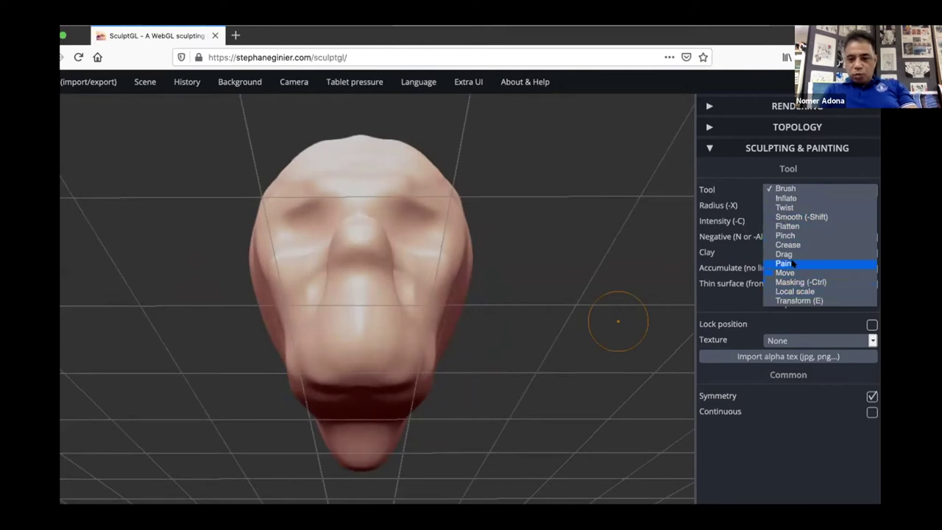
left_click(786, 198)
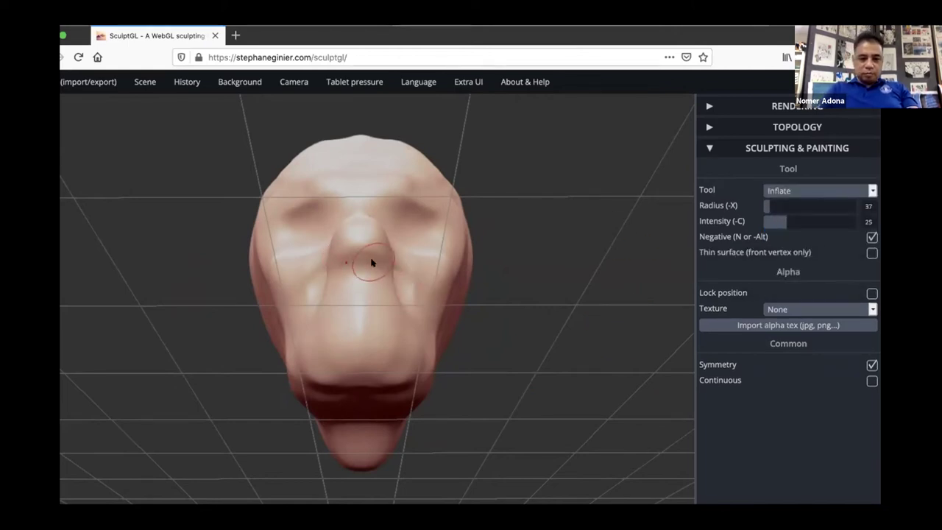
mouse_move(355, 262)
left_mouse_down()
mouse_move(380, 273)
mouse_move(361, 275)
left_mouse_up()
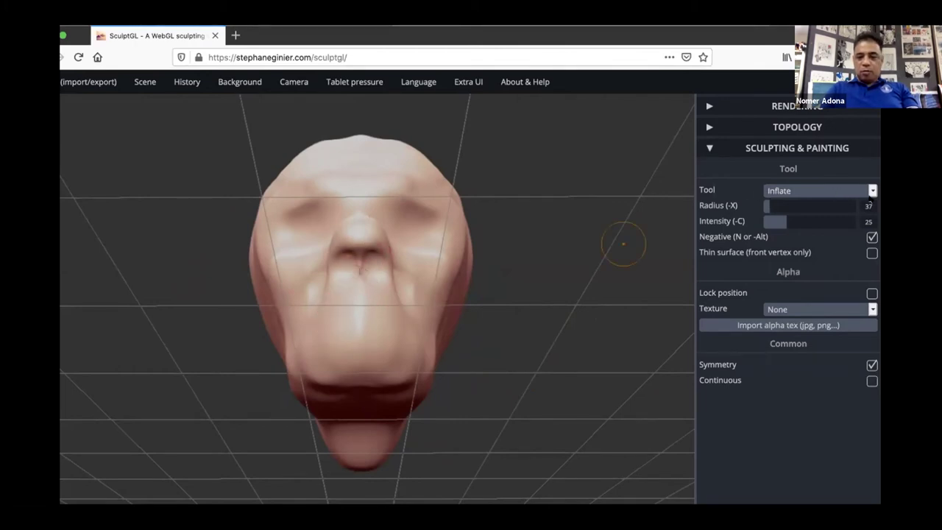
Carve the mouth line and shape the lips with the Crease tool at radius 25 and intensity 75, Negative on.
left_click(791, 193)
left_click(788, 237)
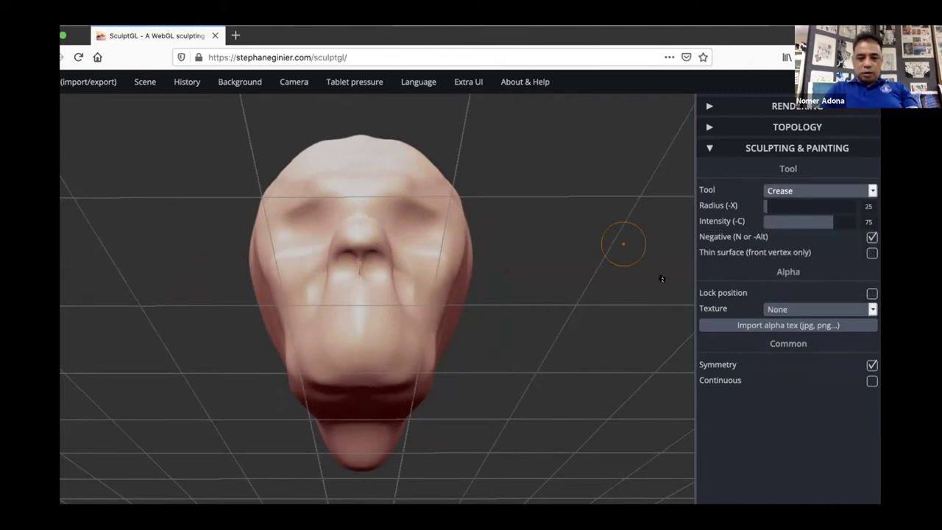
left_click_drag(330, 310, 390, 310)
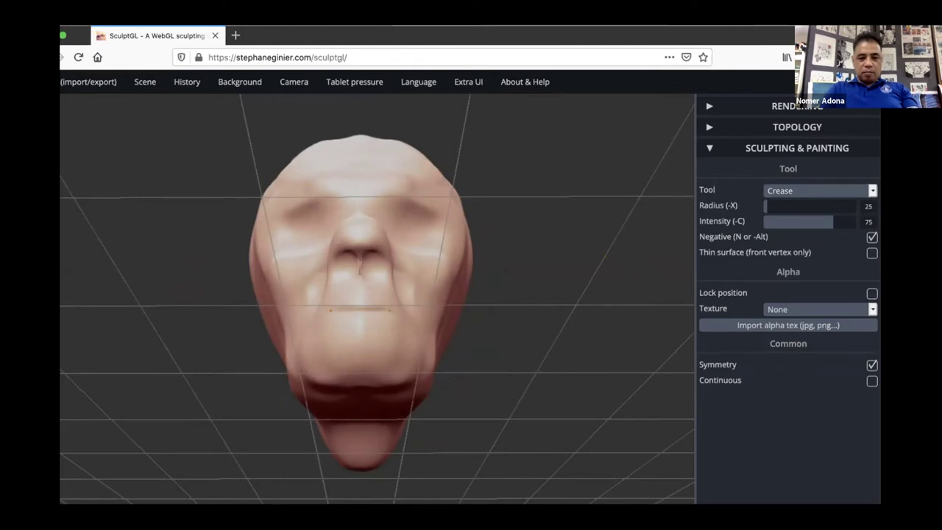
left_click_drag(599, 367, 565, 404)
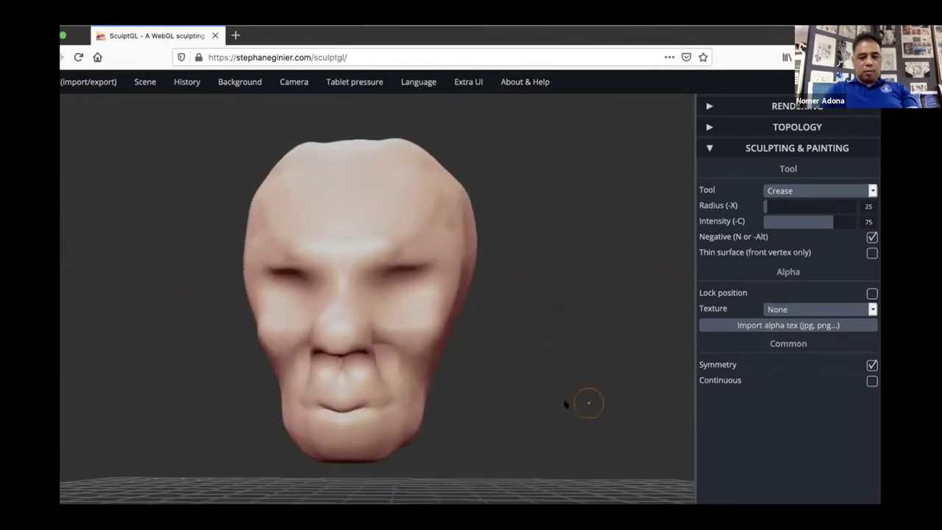
mouse_move(325, 401)
left_mouse_down()
mouse_move(344, 399)
mouse_move(309, 405)
left_mouse_up()
left_click_drag(378, 398, 305, 399)
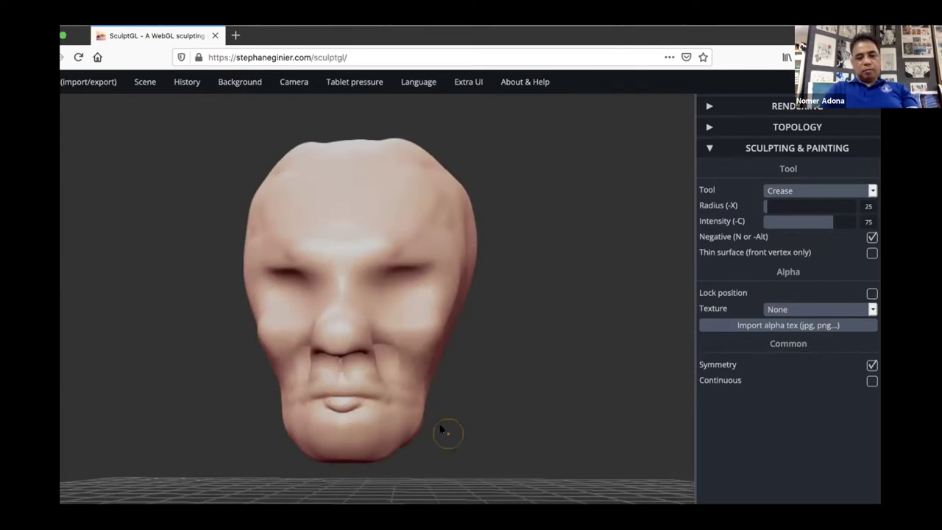
Cut a vertical cleft in the chin below the lower lip and define the side of the nose bridge with Crease.
left_click_drag(472, 425, 444, 418)
left_click_drag(309, 410, 296, 413)
mouse_move(511, 432)
left_mouse_down()
mouse_move(440, 455)
mouse_move(463, 434)
mouse_move(514, 427)
mouse_move(500, 425)
left_mouse_up()
left_click_drag(335, 311, 328, 287)
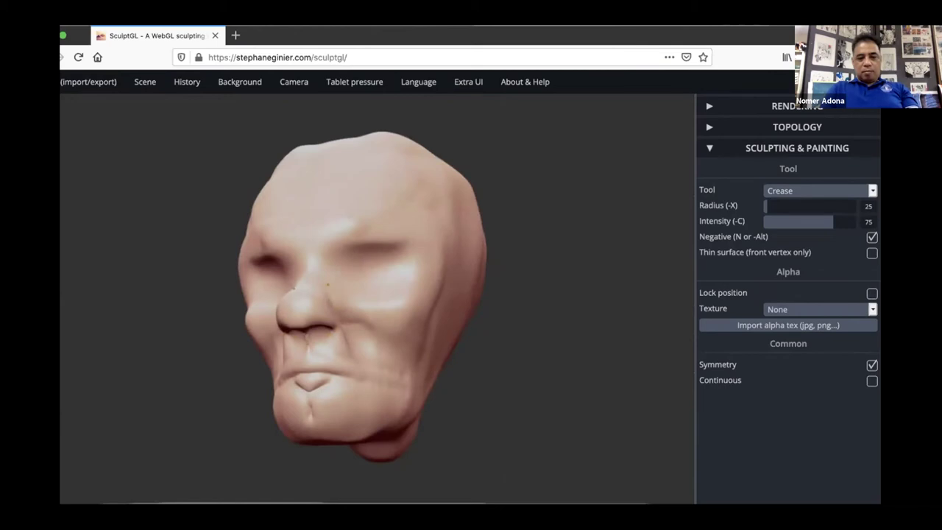
Deepen the eye sockets under the brows with Crease and smooth the outer brow area.
left_click_drag(567, 316, 566, 356)
mouse_move(358, 266)
left_mouse_down()
mouse_move(367, 264)
mouse_move(344, 273)
mouse_move(395, 257)
mouse_move(344, 263)
mouse_move(394, 259)
left_mouse_up()
mouse_move(515, 325)
left_mouse_down()
mouse_move(579, 329)
mouse_move(538, 316)
left_mouse_up()
mouse_move(390, 262)
left_mouse_down("shift")
mouse_move(357, 260)
mouse_move(401, 240)
left_mouse_up("shift")
left_click_drag(459, 319, 443, 315)
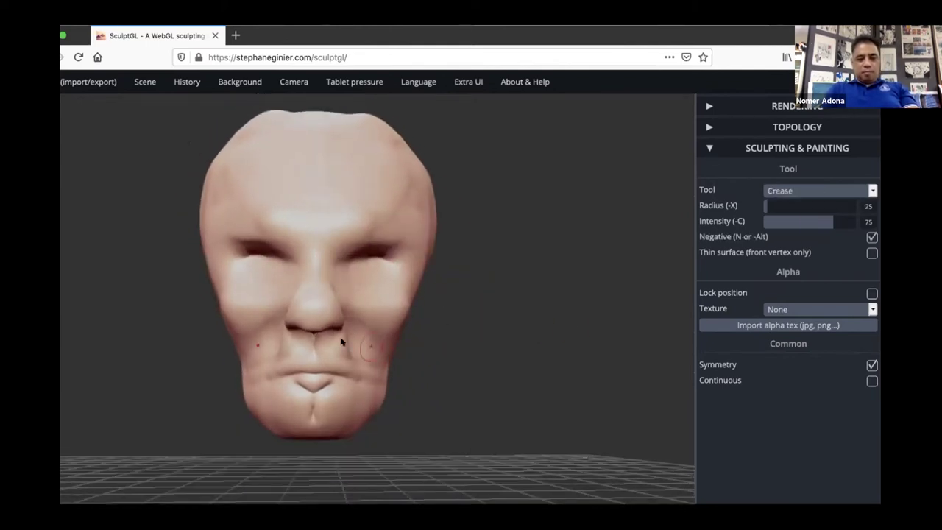
Crease a fold from beside the mouth down to the jaw and a short groove at the side of the face.
left_click_drag(371, 374, 356, 425)
left_click_drag(473, 379, 379, 379)
left_click_drag(546, 397, 461, 272)
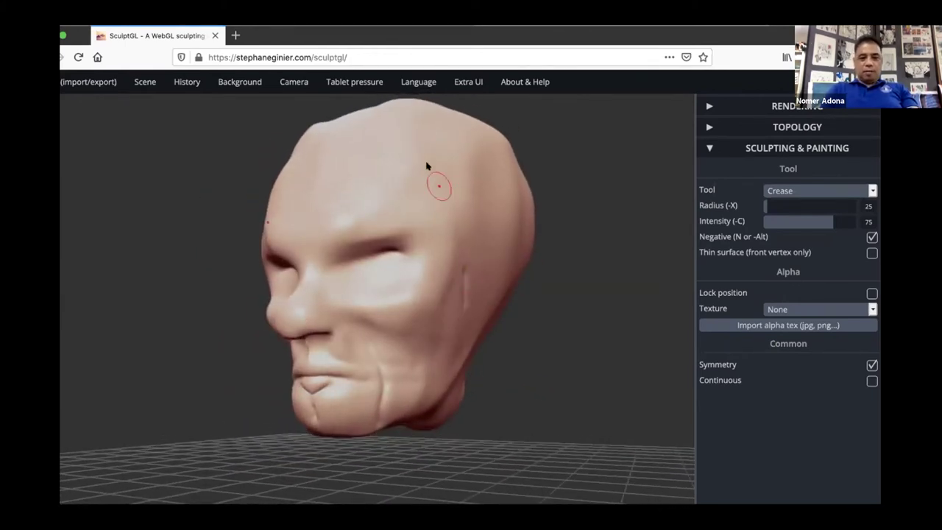
Set the Crease intensity to 25 and carve frown lines between the brows and across the top of the nose.
left_click_drag(823, 218, 786, 221)
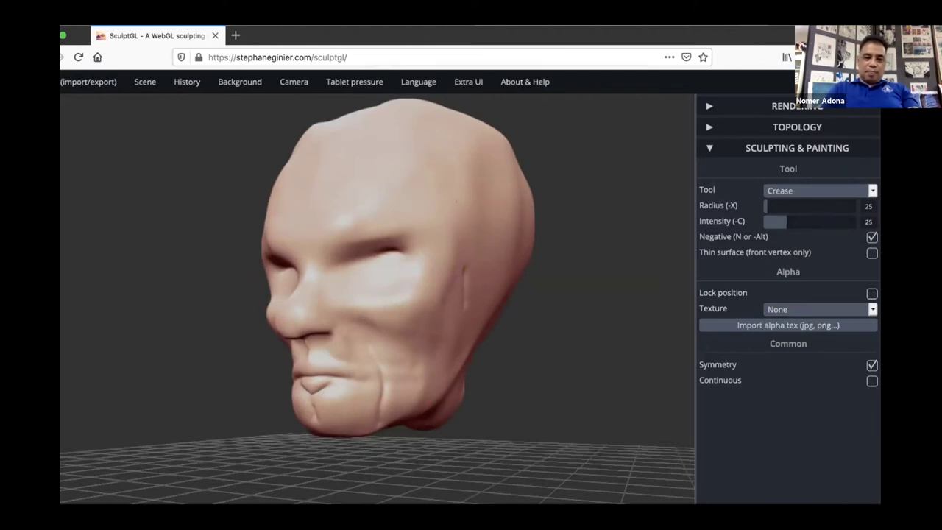
left_click_drag(524, 281, 305, 248)
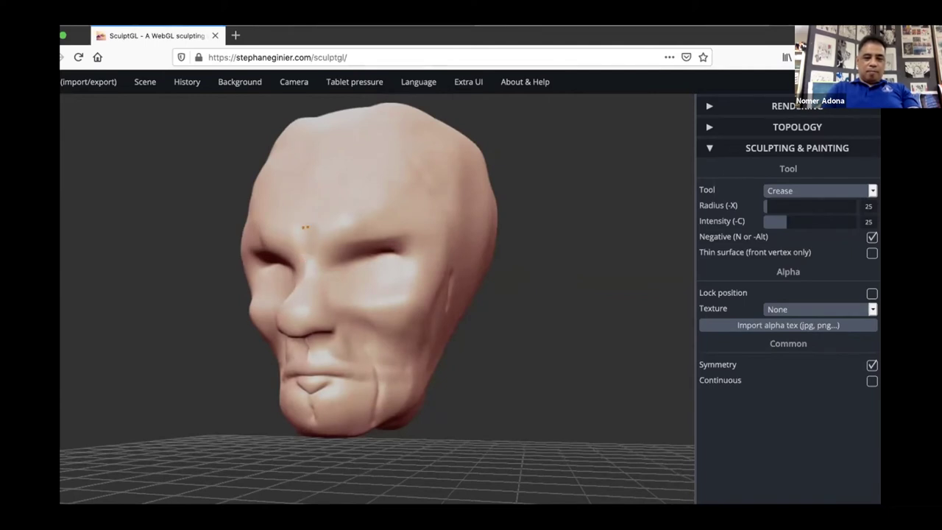
mouse_move(307, 257)
left_mouse_down()
mouse_move(302, 264)
mouse_move(353, 252)
left_mouse_up()
left_click_drag(290, 258, 292, 257)
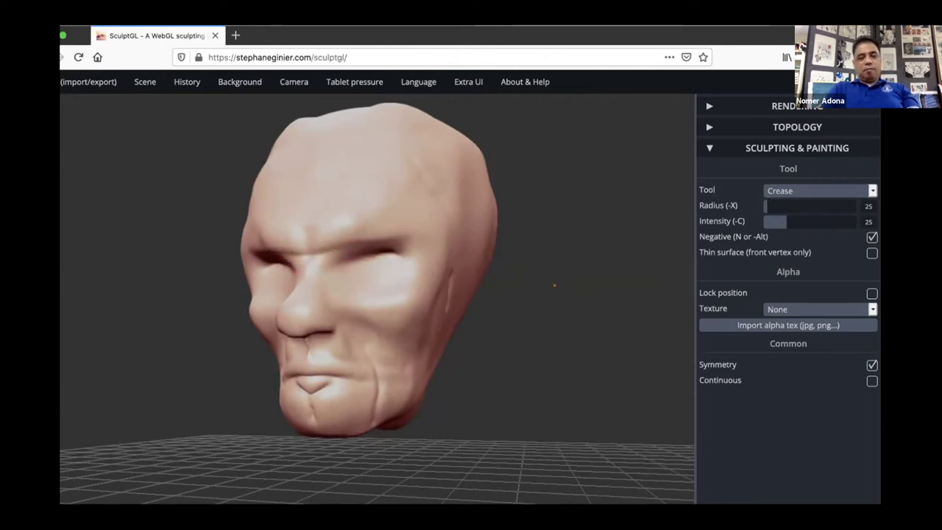
left_click_drag(554, 285, 635, 289)
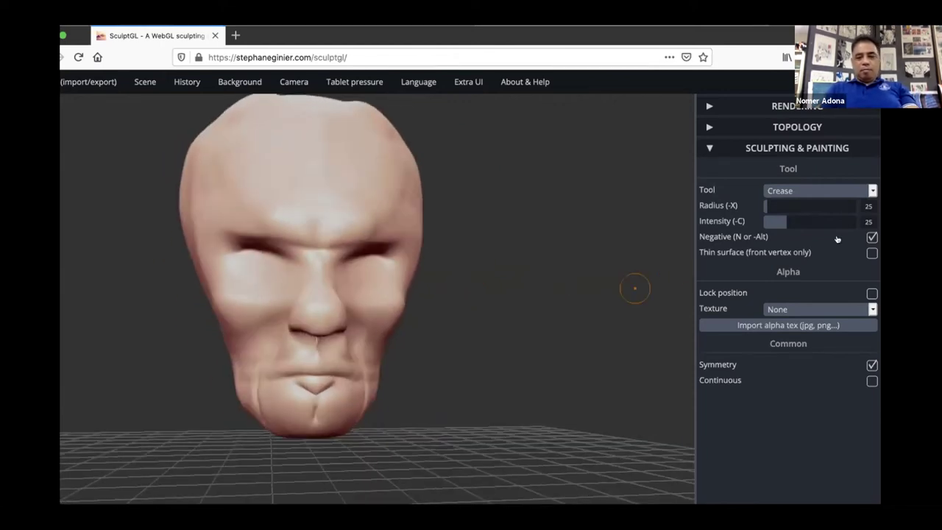
Build up the brow ridge above both eyes using the Brush at radius 47 and intensity 15.
left_click(829, 192)
left_click(789, 132)
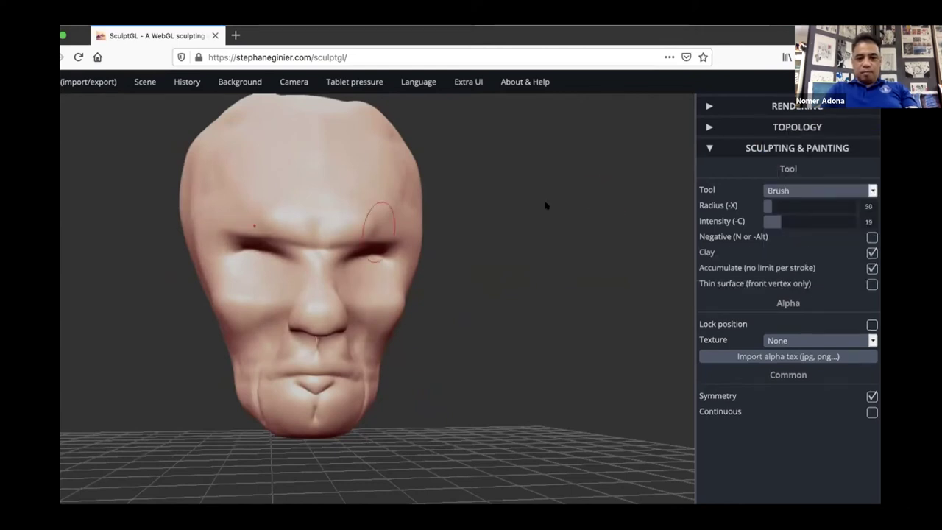
left_click_drag(773, 207, 778, 221)
mouse_move(320, 231)
left_mouse_down()
mouse_move(418, 237)
mouse_move(340, 241)
left_mouse_up()
left_click_drag(283, 240, 229, 230)
left_click(293, 290)
left_click_drag(472, 320, 319, 305)
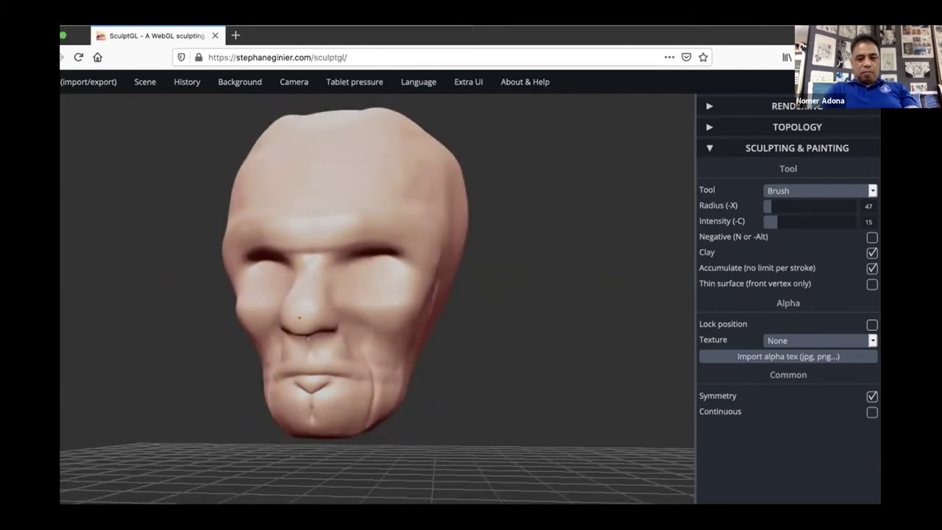
left_click_drag(597, 320, 520, 327)
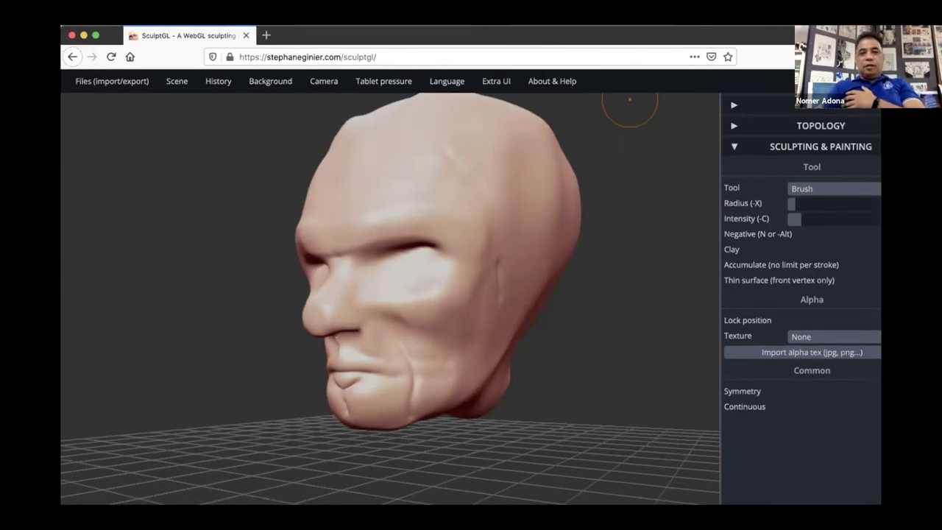
Switch to Ultimaker Cura with the skull model loaded and view the list of preset printers.
mouse_move(101, 89)
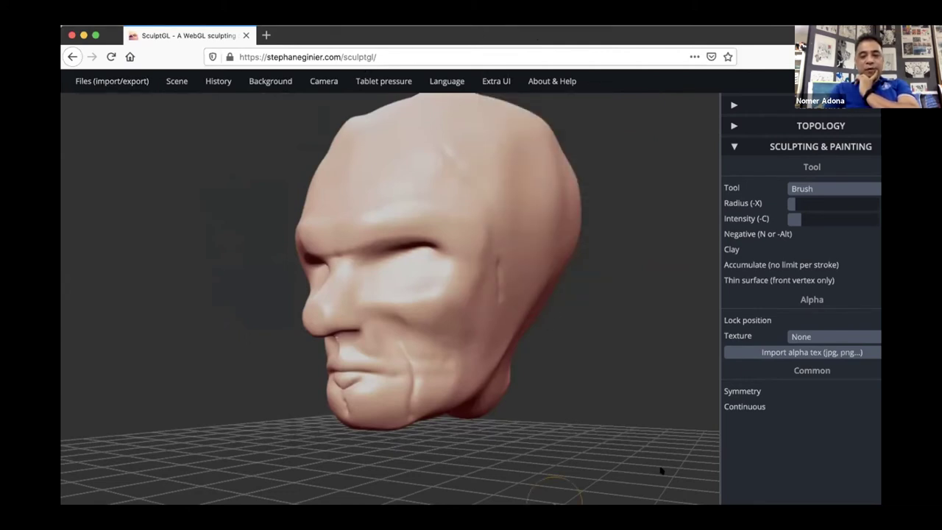
left_click(600, 478)
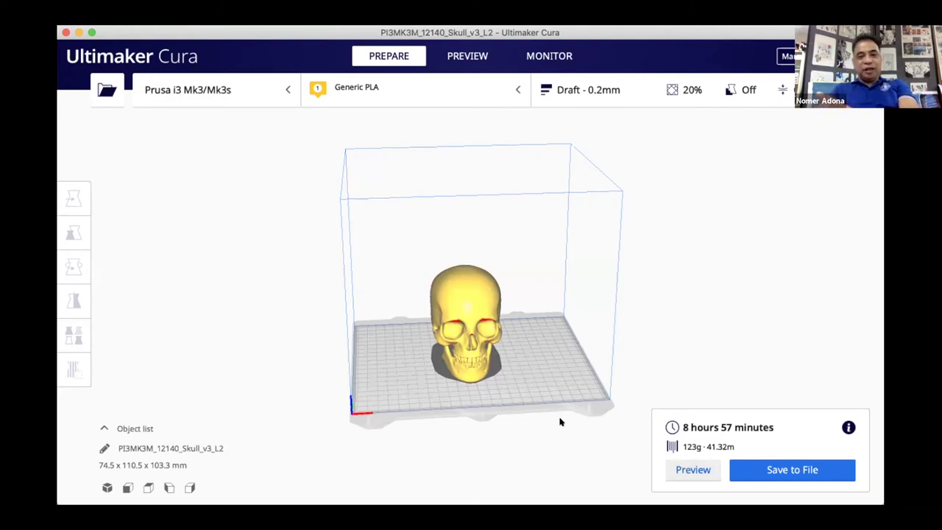
left_click(218, 94)
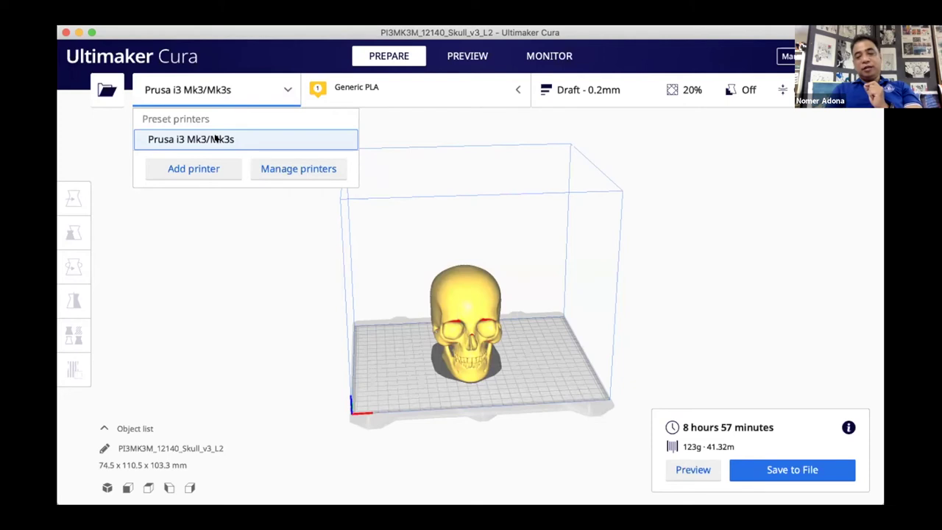
left_click(757, 343)
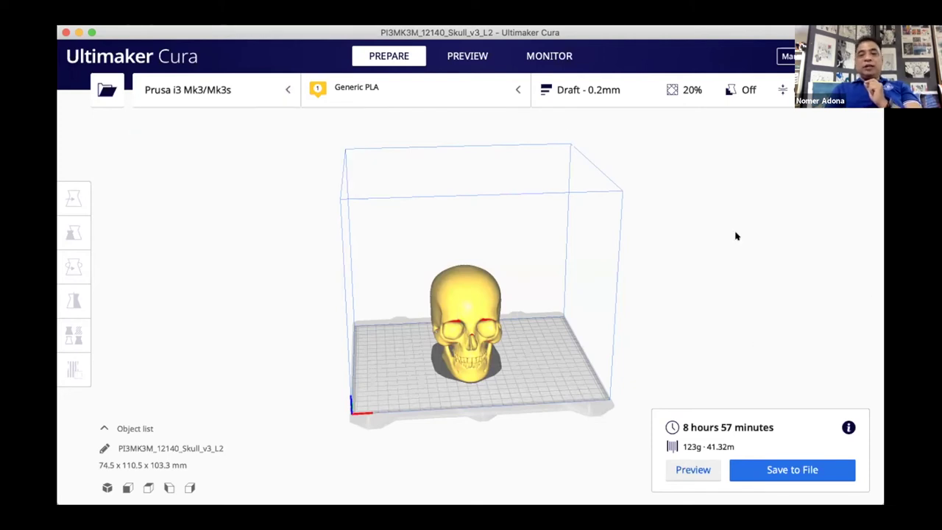